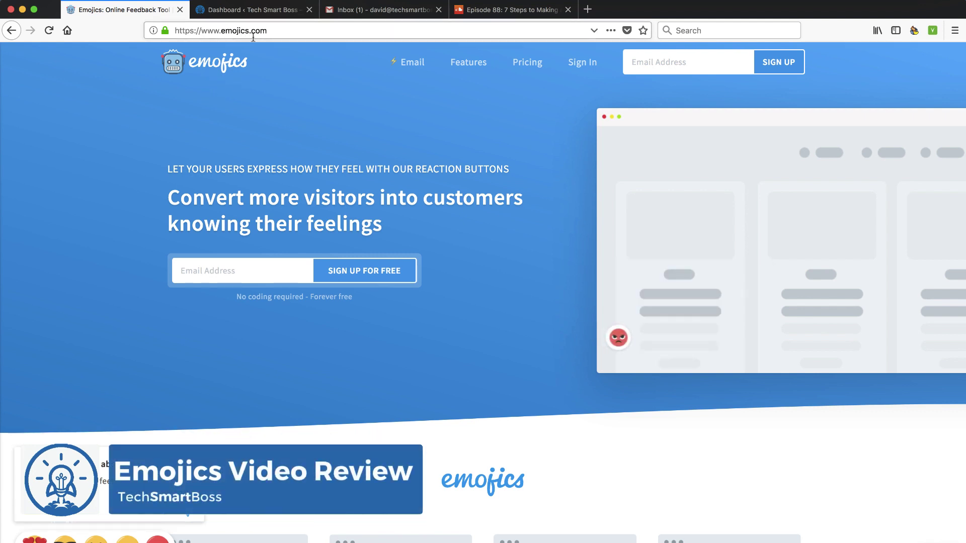
Step: Switch to the SoundCloud tab with Episode 88, on making a great customer feedback survey
click(493, 14)
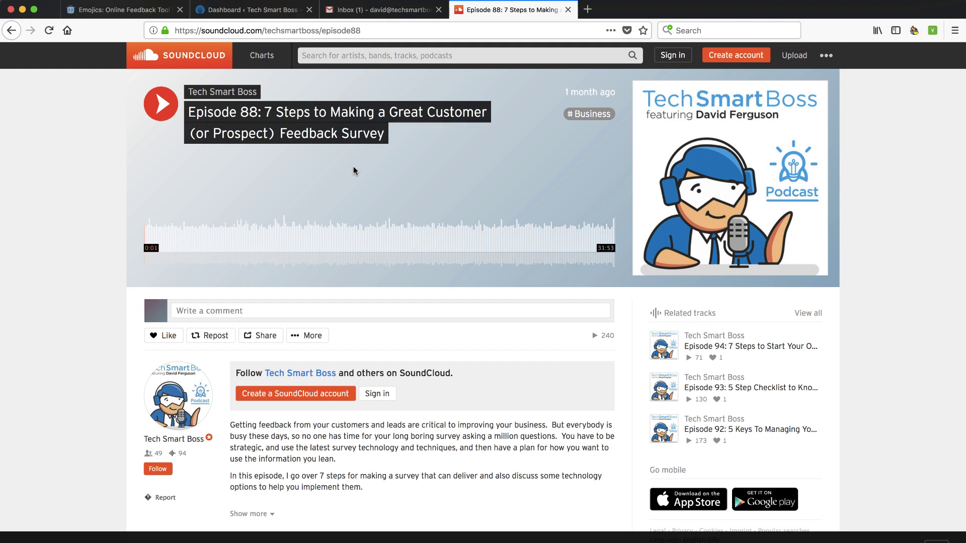
Step: Switch back to the 'Emojics: Online Feedback Tool' tab
click(140, 14)
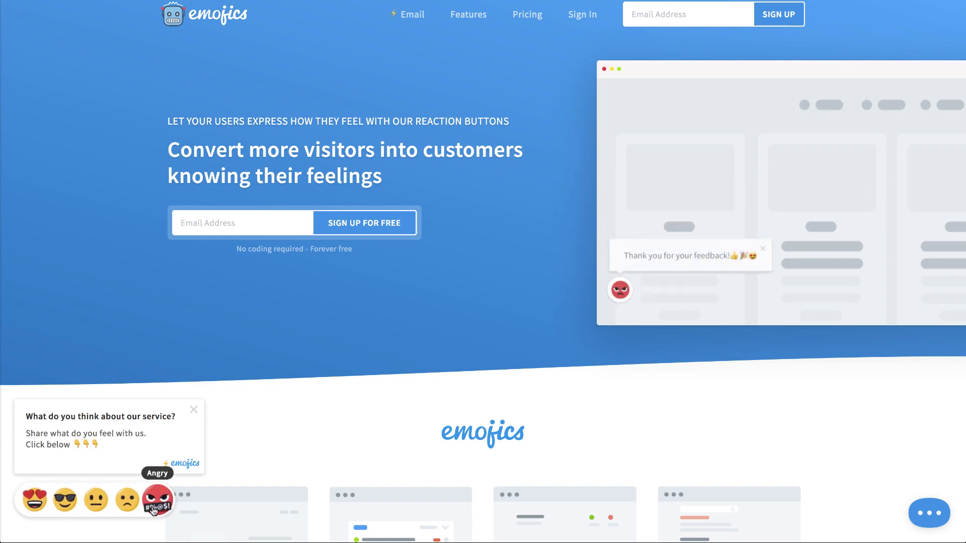
scroll(146, 482, down, 3)
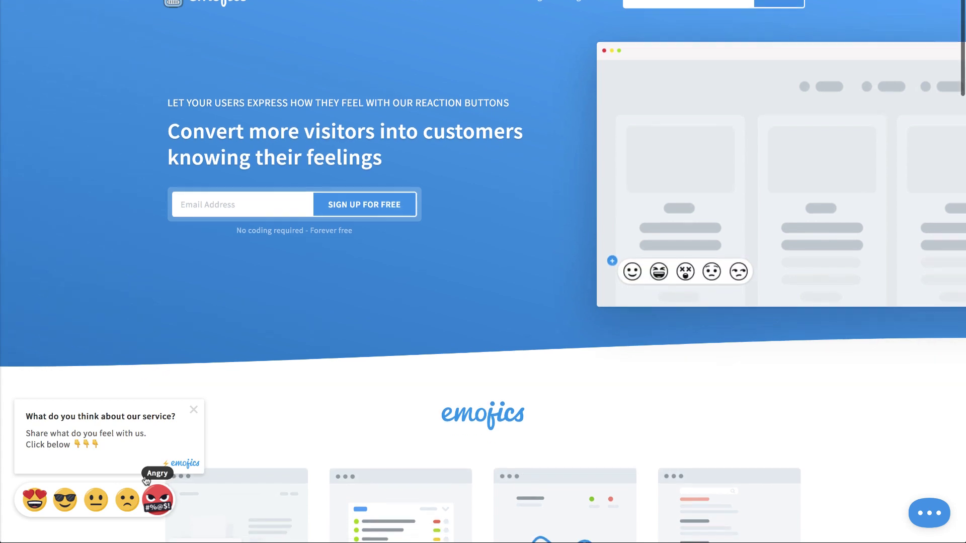
scroll(146, 481, down, 3)
scroll(131, 492, down, 4)
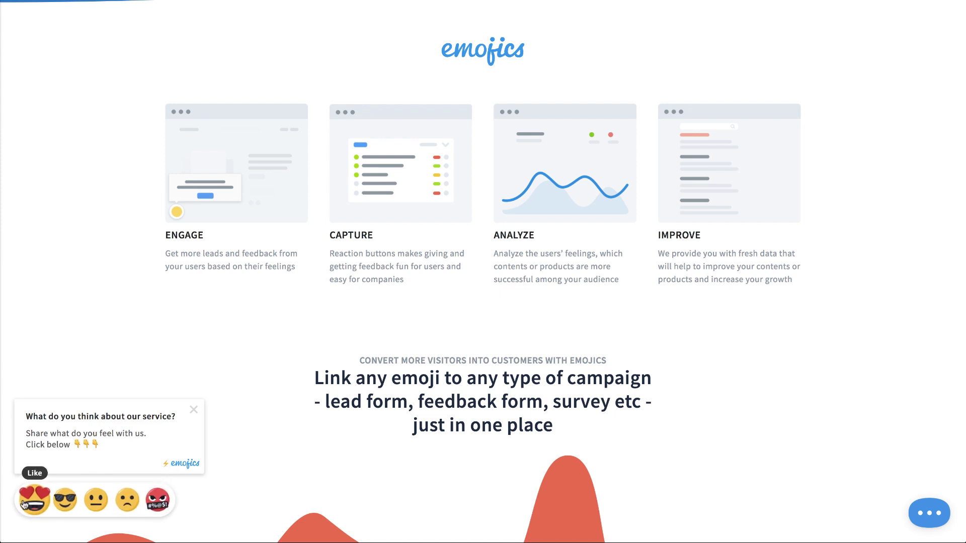
scroll(287, 456, up, 1)
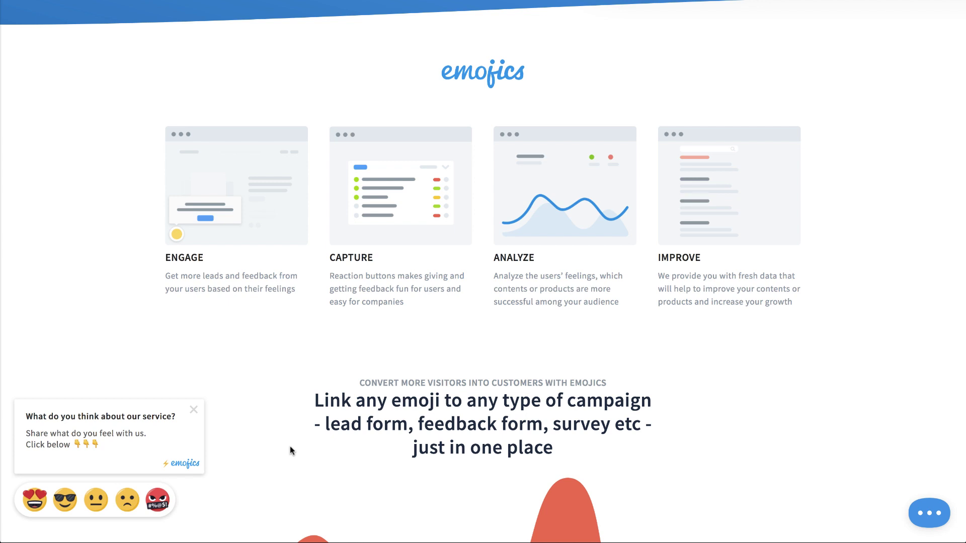
scroll(290, 450, down, 3)
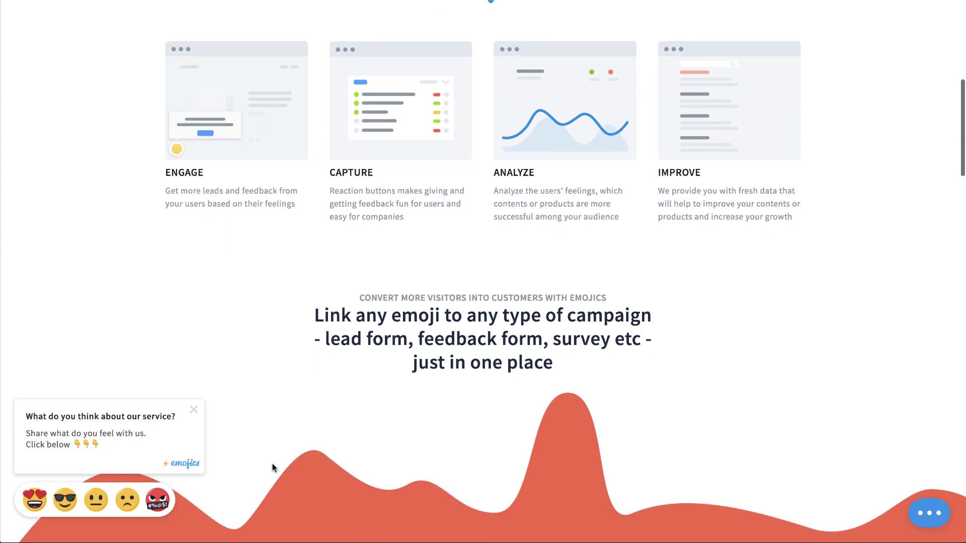
scroll(273, 468, up, 10)
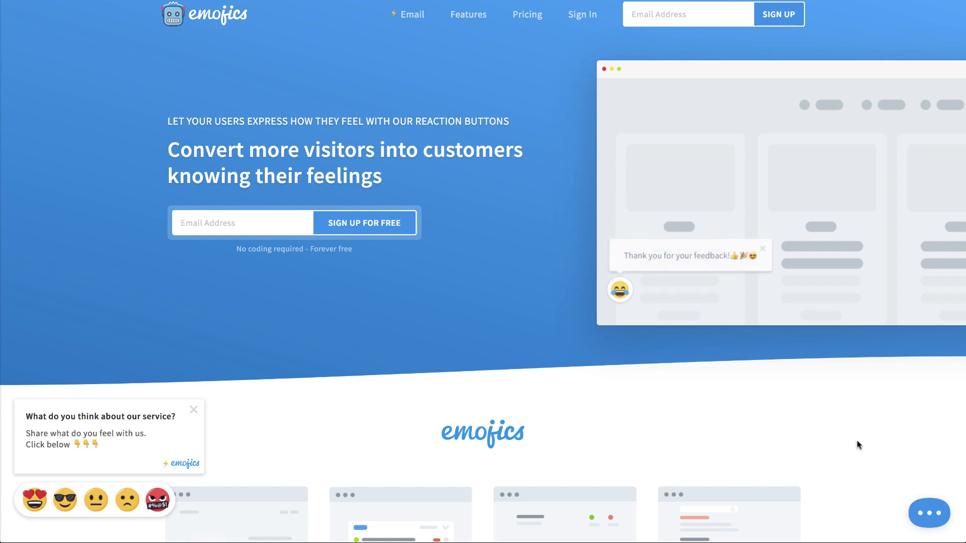
click(924, 521)
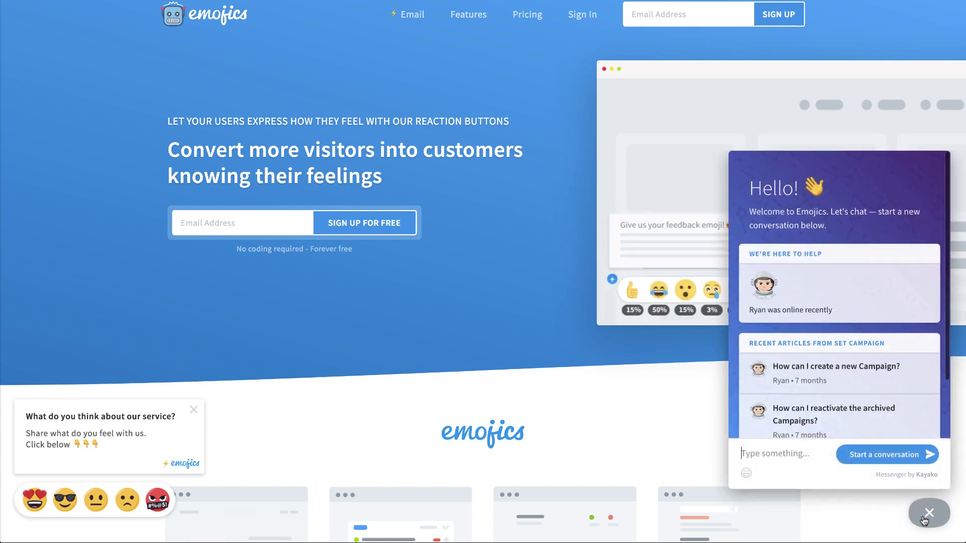
click(925, 521)
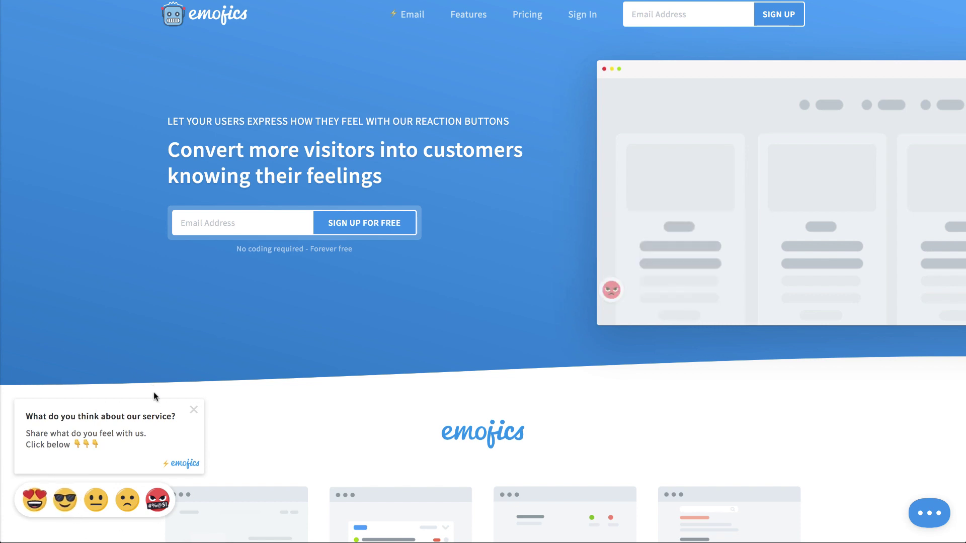
Step: Browse the Email feedback-collection page, then begin typing the account e-mail into the header sign-up box
click(411, 17)
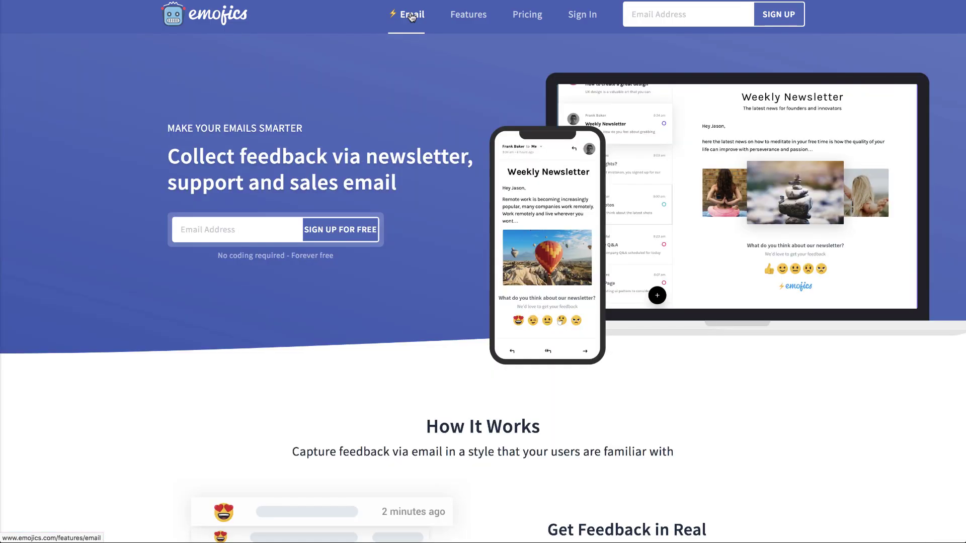
scroll(402, 154, down, 1)
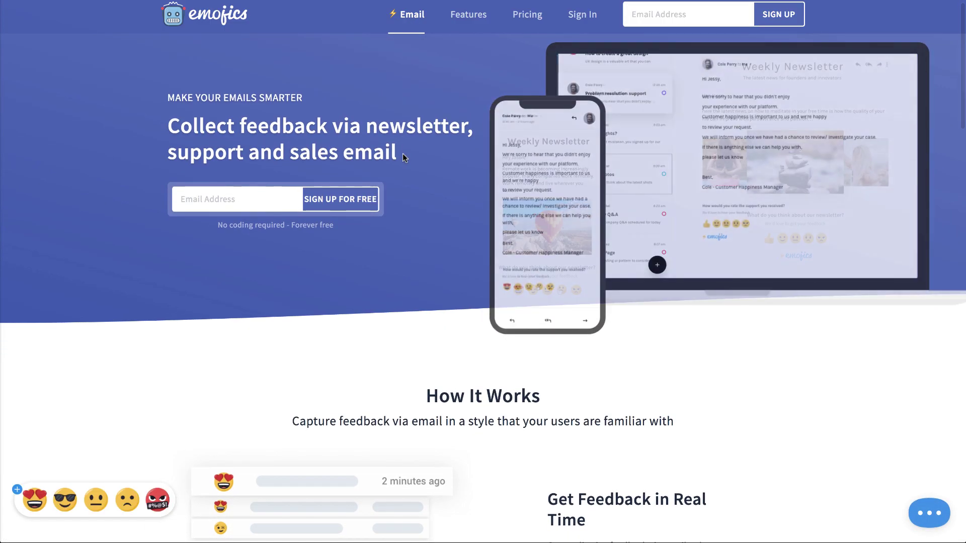
scroll(449, 245, down, 3)
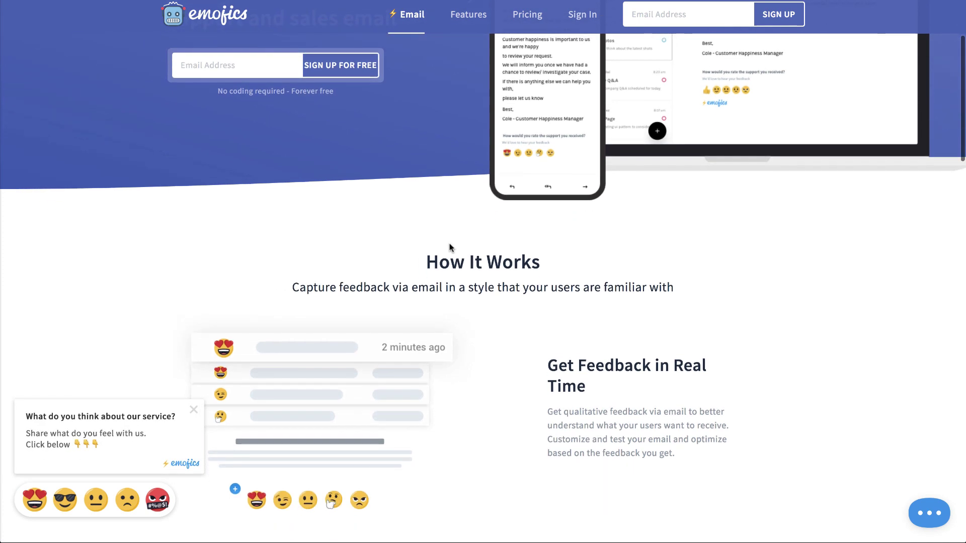
scroll(449, 246, down, 6)
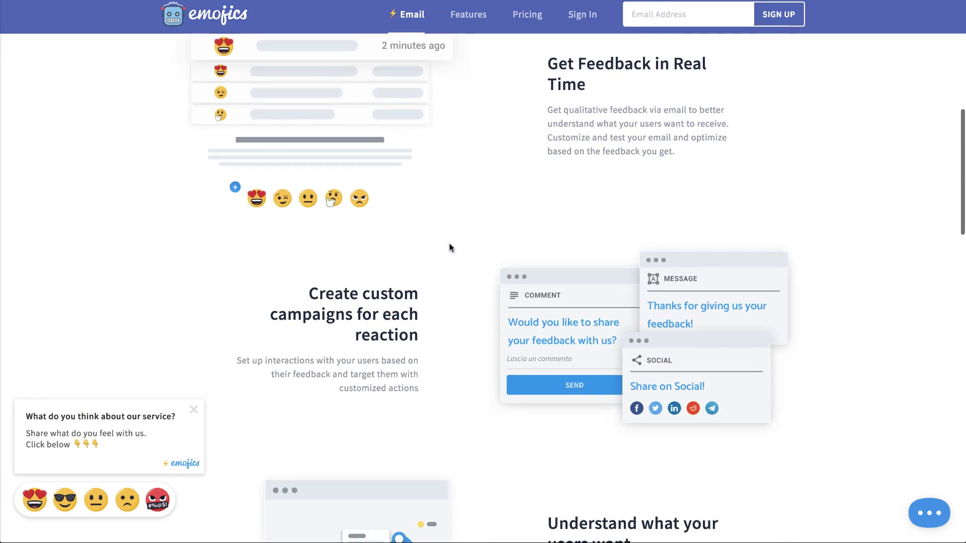
scroll(449, 247, down, 1)
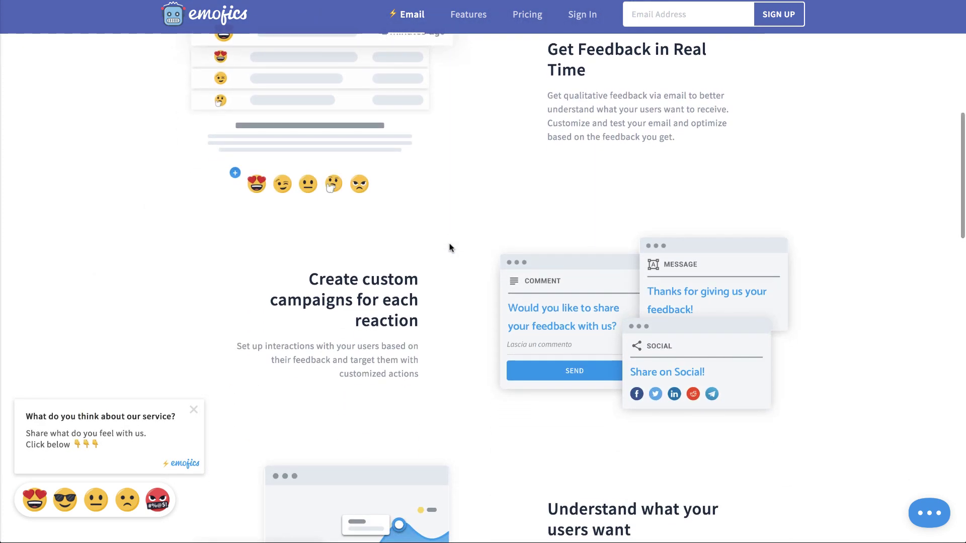
scroll(449, 247, down, 4)
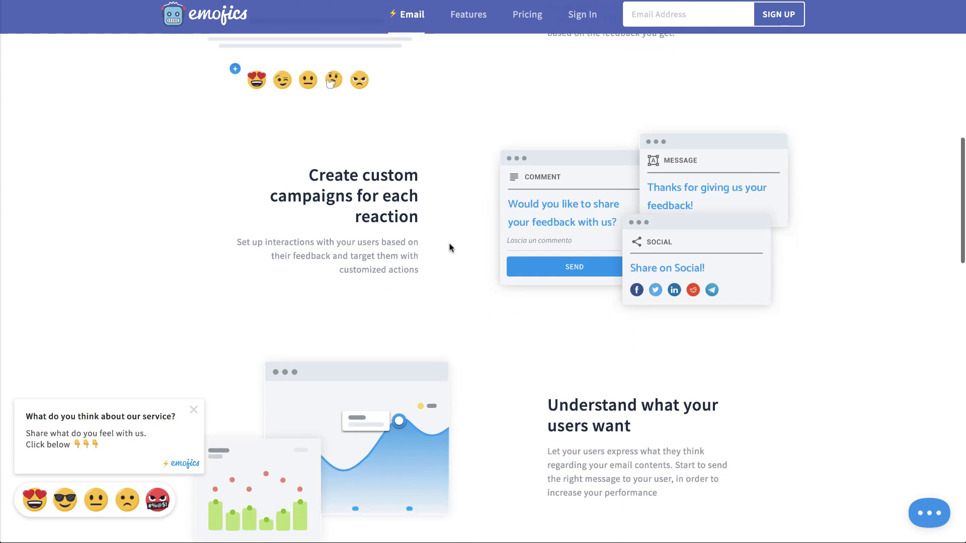
scroll(449, 246, down, 8)
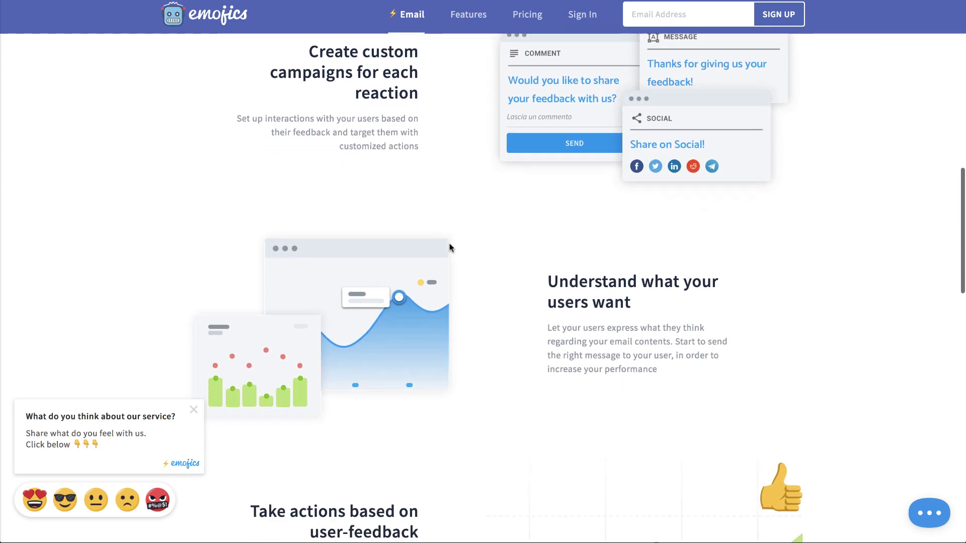
scroll(449, 246, down, 3)
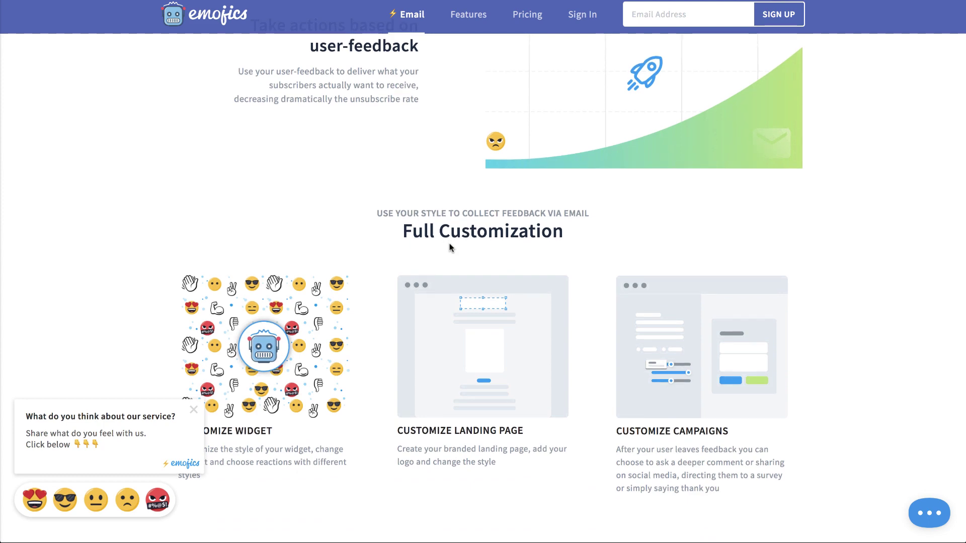
scroll(449, 246, up, 17)
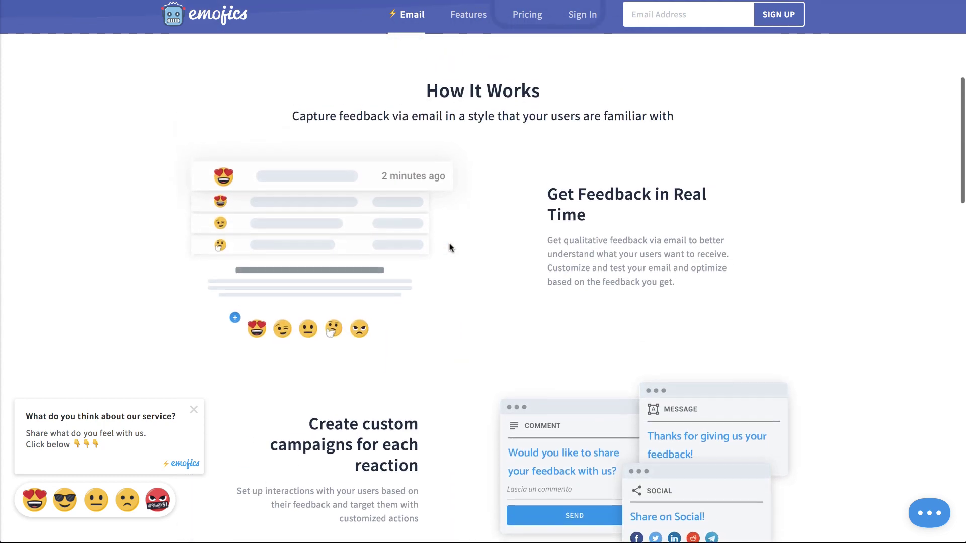
scroll(450, 247, up, 7)
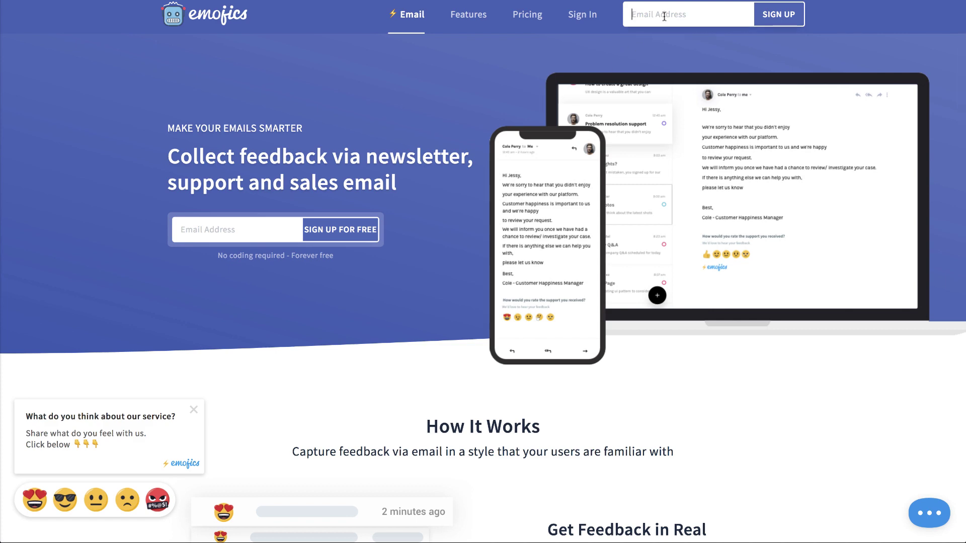
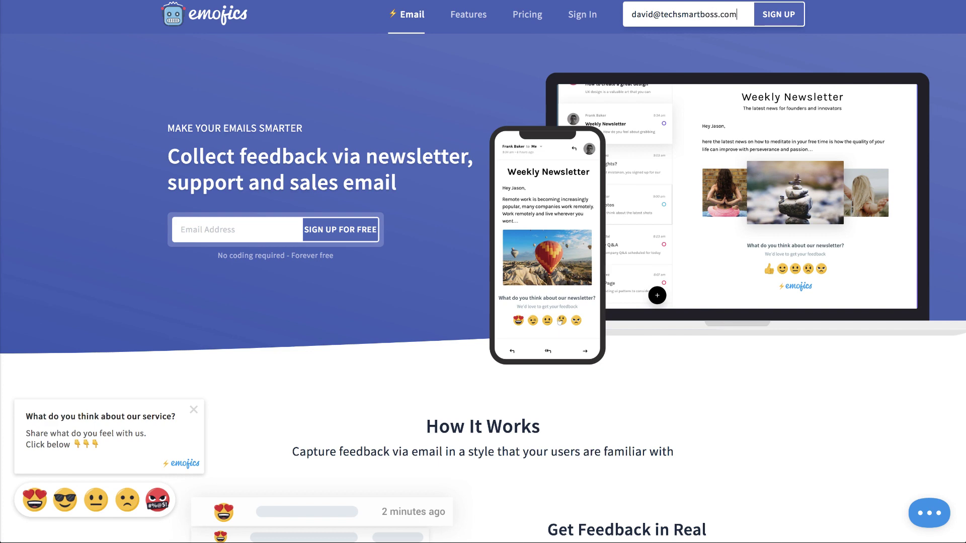
Step: Compare the pricing plans, highlighting PRO's Branding Removal, campaign features and Advanced Widget Customizations
click(526, 16)
scroll(270, 390, down, 2)
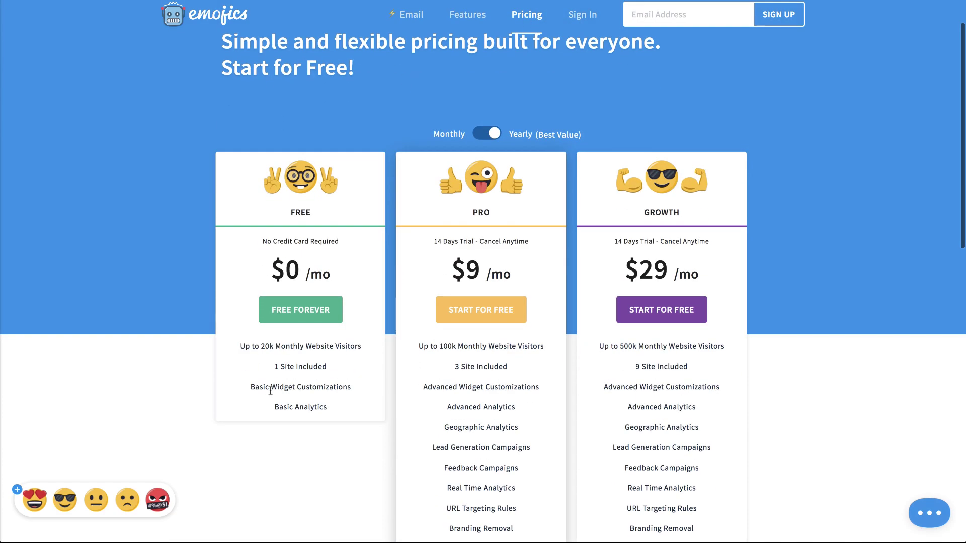
scroll(270, 386, down, 2)
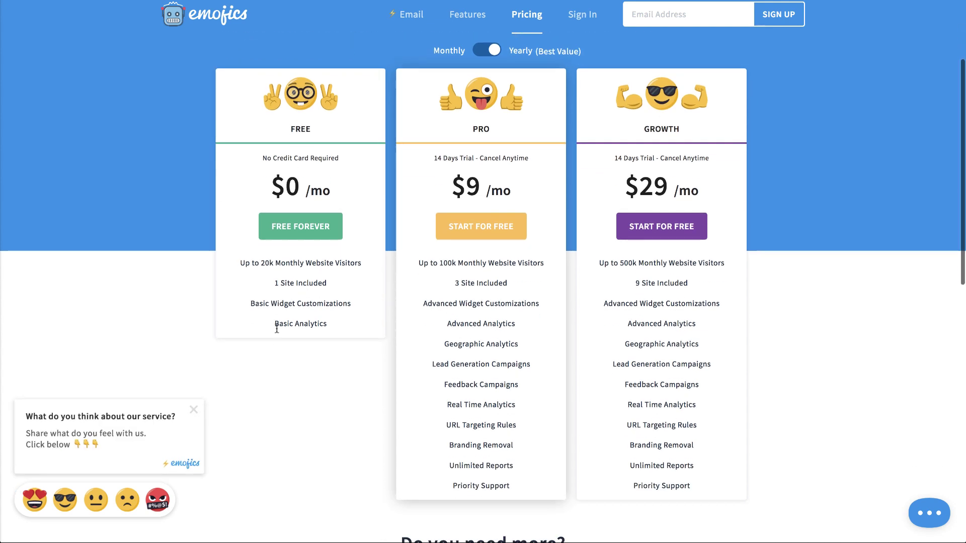
drag(262, 262, 321, 324)
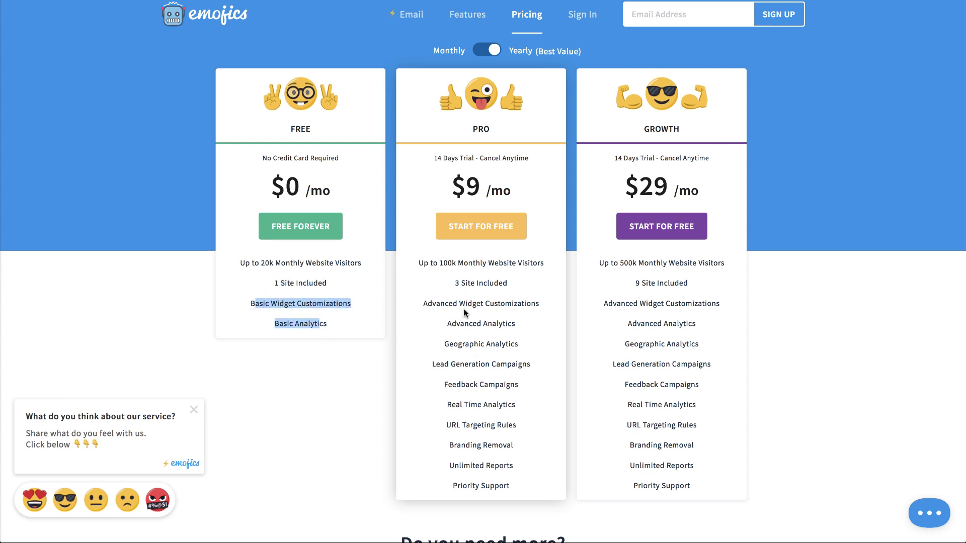
drag(462, 446, 511, 442)
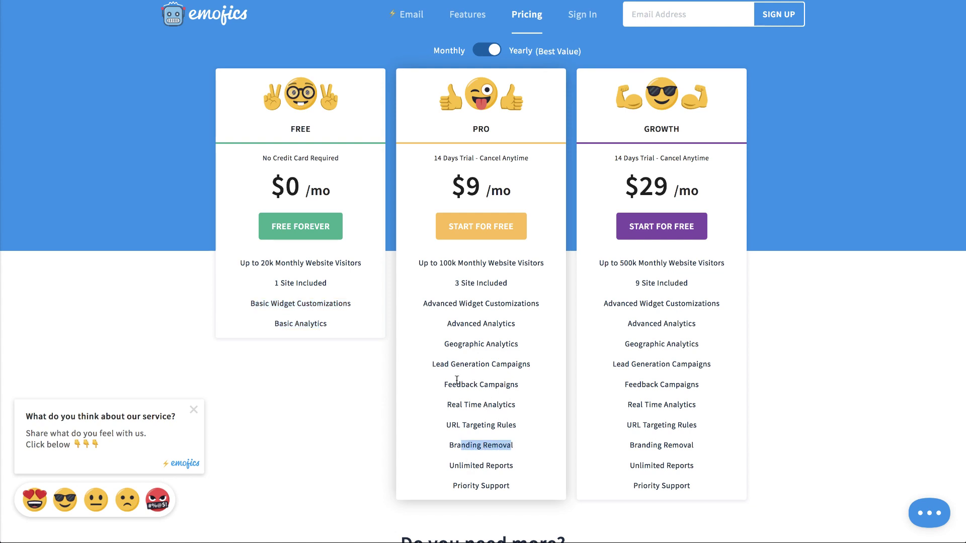
drag(462, 385, 505, 366)
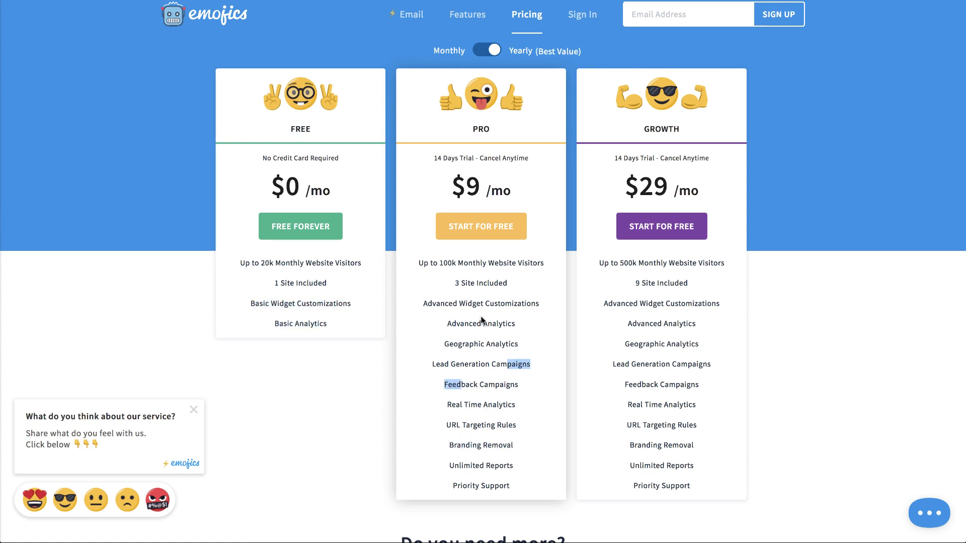
drag(472, 303, 510, 303)
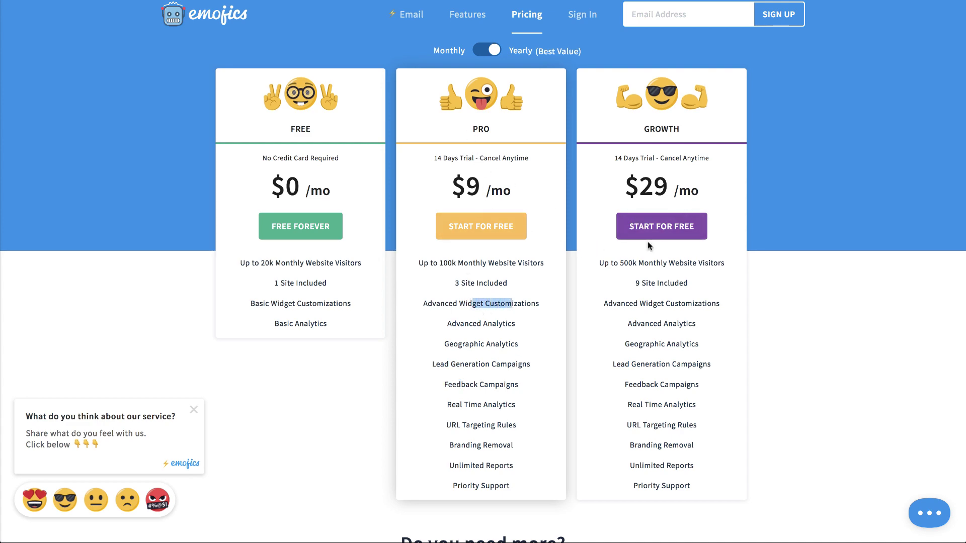
scroll(648, 242, down, 3)
scroll(646, 246, up, 6)
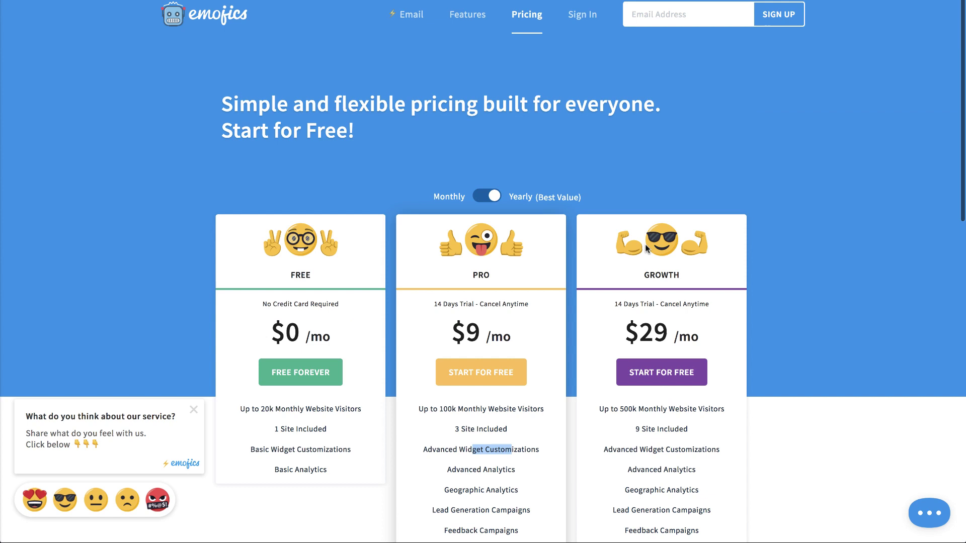
Step: Enter the account e-mail address in the header field and sign up
click(670, 16)
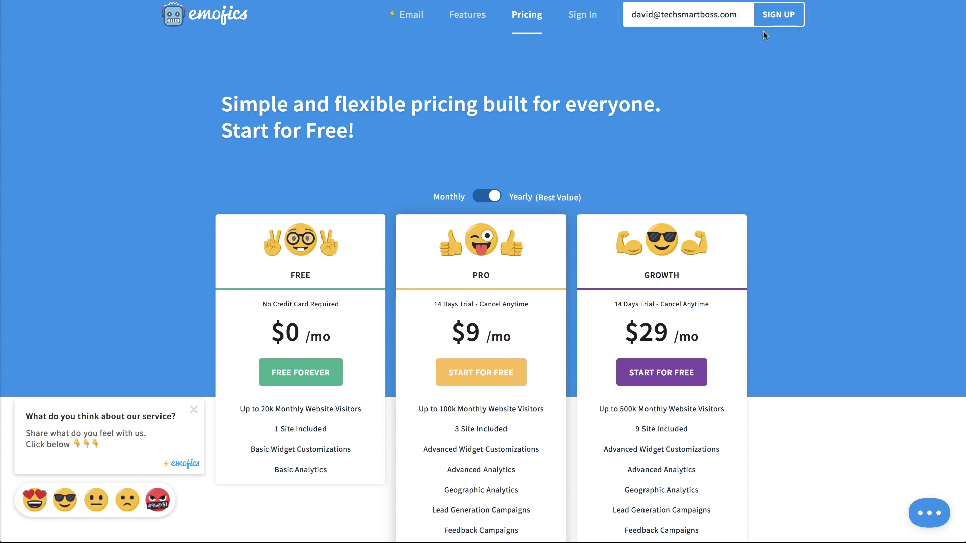
click(780, 16)
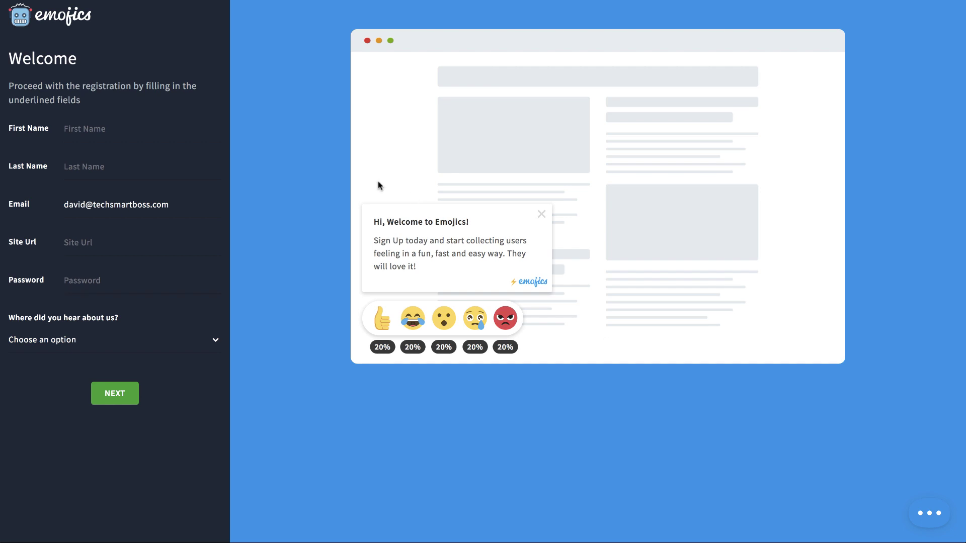
Step: Fill in the user's first and last name, accepting the browser's autofill suggestion
click(85, 131)
key(Tab)
key(Down)
key(Down)
key(Return)
key(Tab)
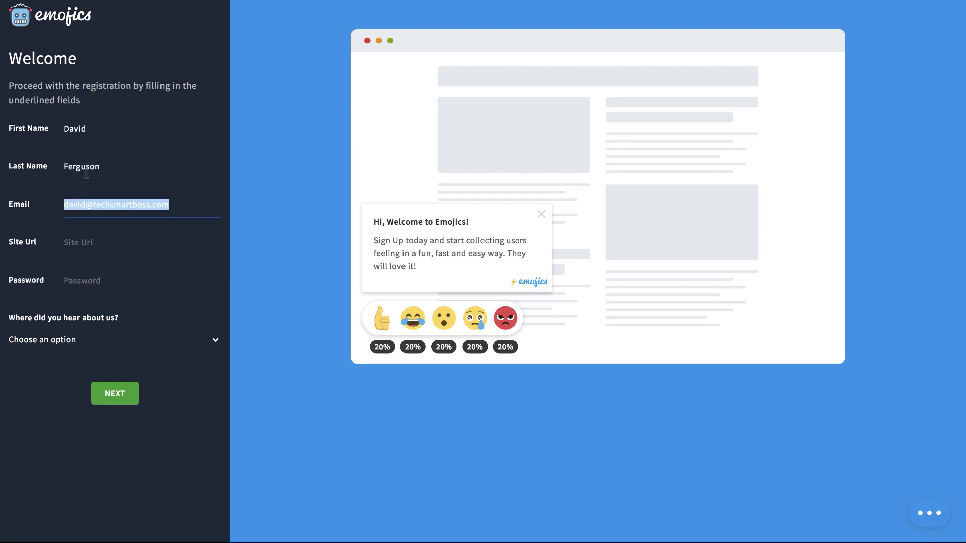
Step: Enter the site URL and account password, pick Word of Mouth as the referral source, and submit
click(82, 246)
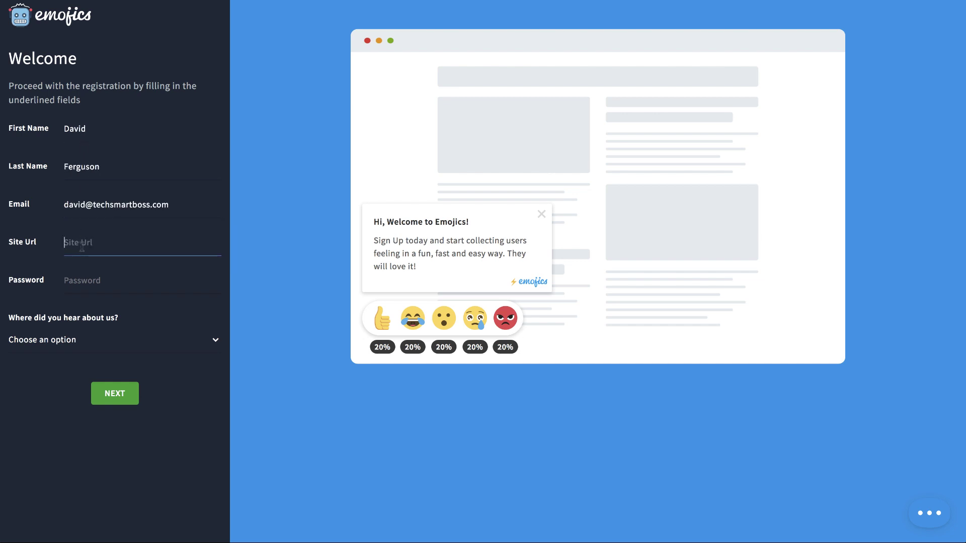
text(www.techsmartboss.com)
click(88, 288)
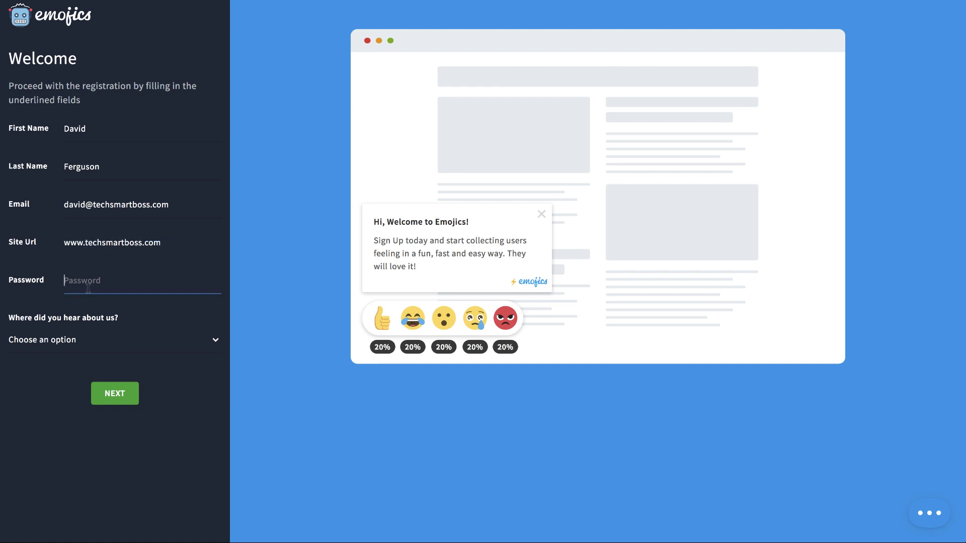
text(••)
click(79, 344)
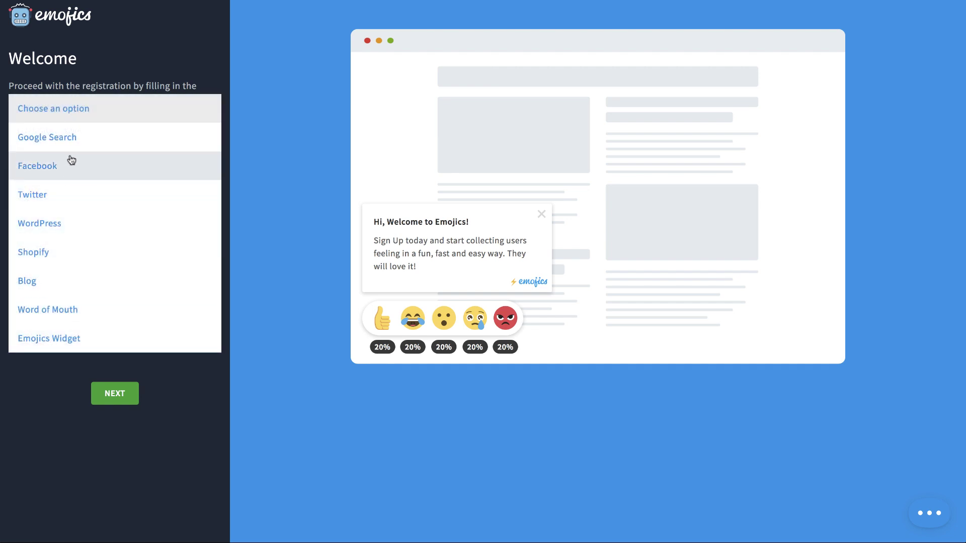
click(60, 311)
click(100, 390)
click(114, 398)
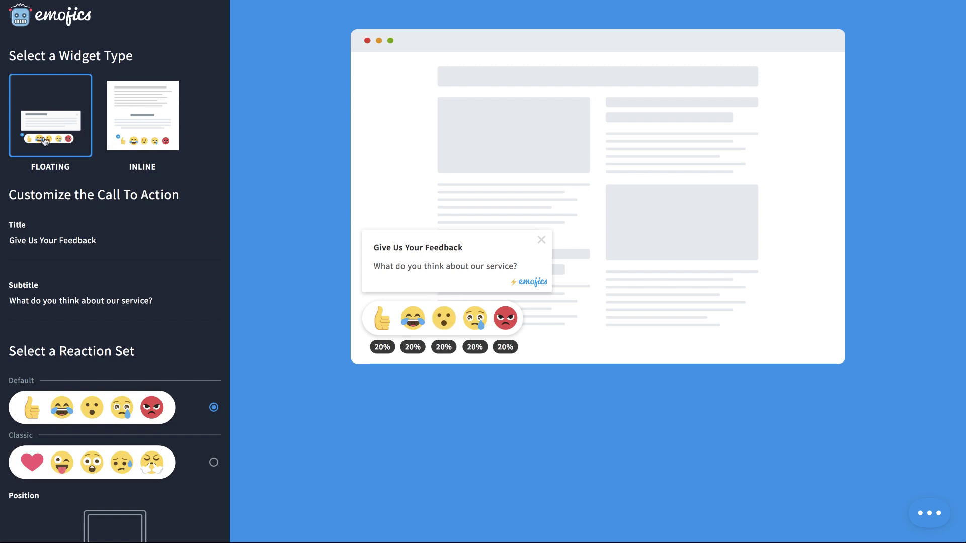
Step: Preview the Inline type, keep the widget Floating, and select the title and subtitle fields
click(125, 122)
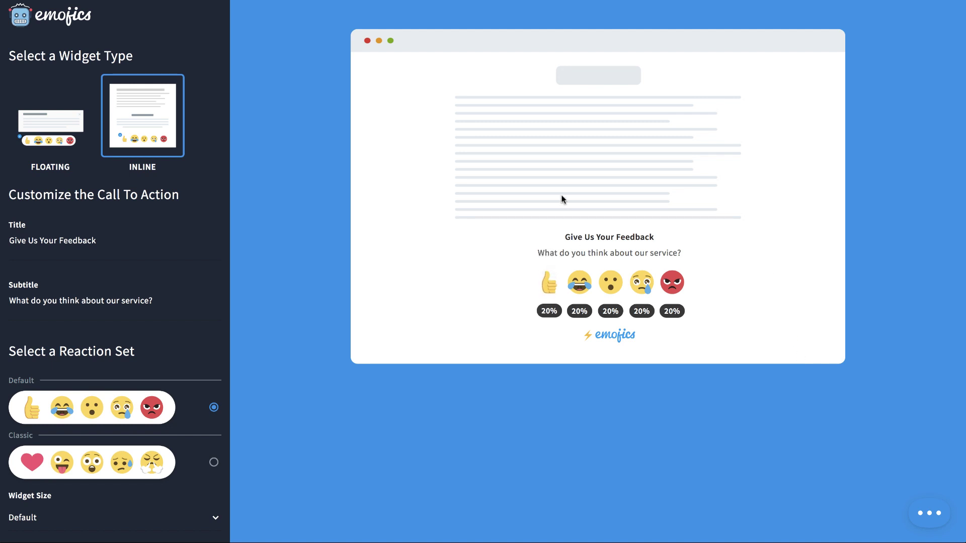
click(57, 111)
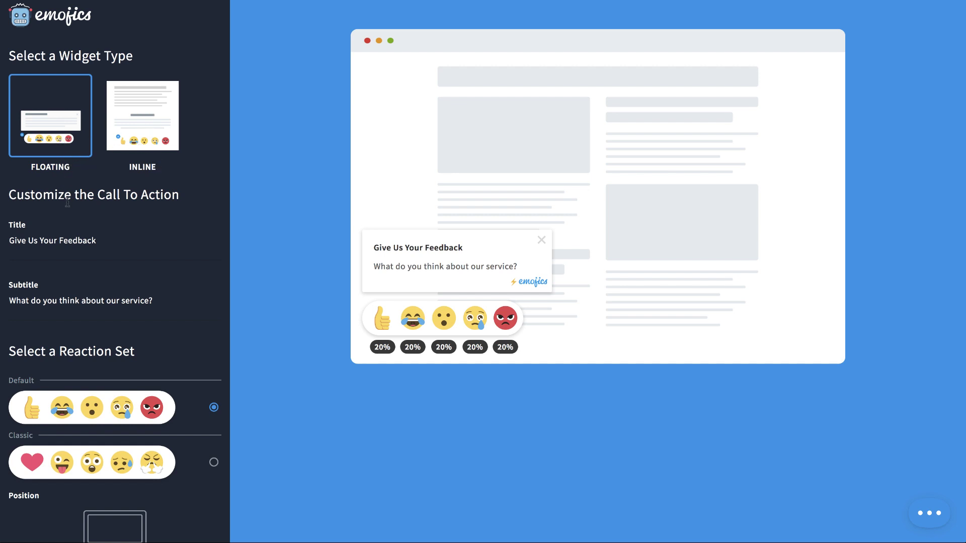
click(40, 241)
click(138, 302)
scroll(135, 349, down, 3)
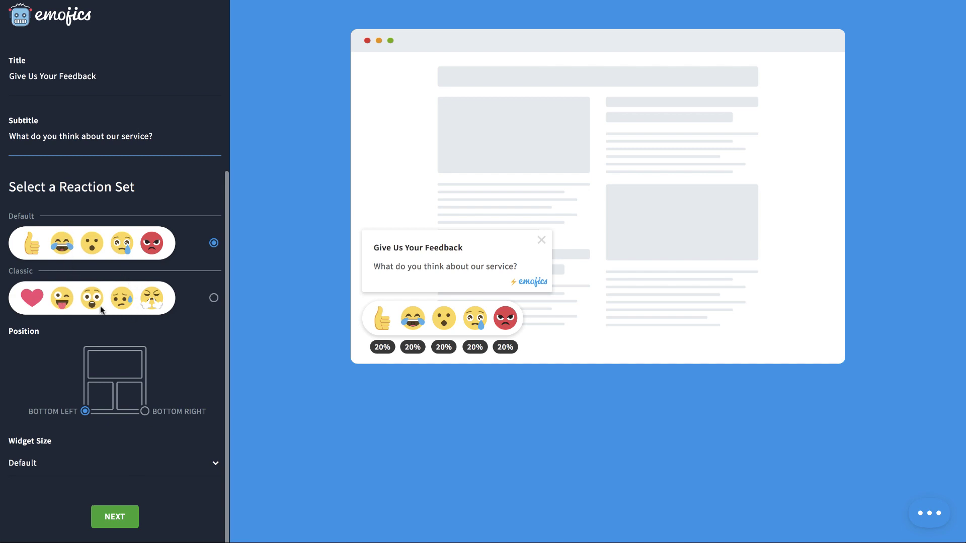
Step: Choose the Classic reaction set and place the widget at the bottom left
click(214, 299)
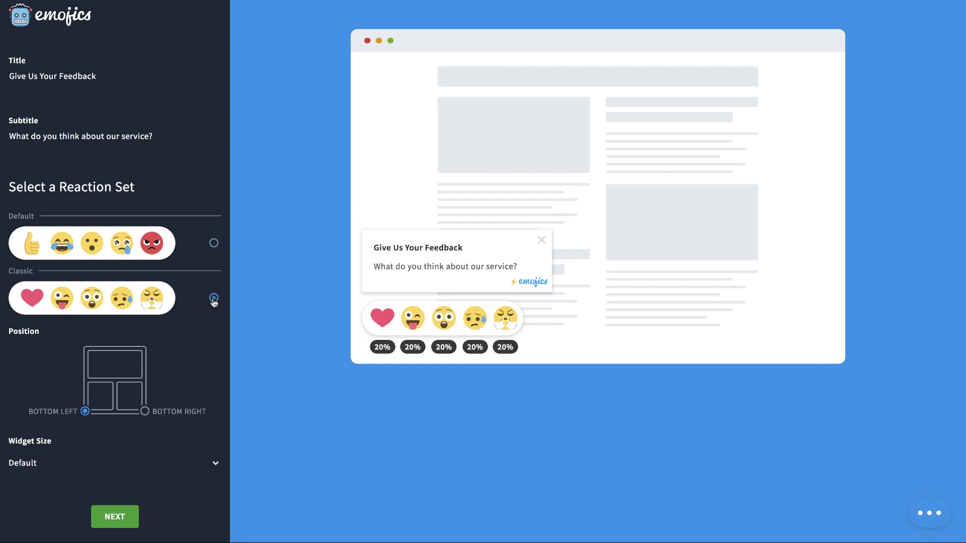
click(214, 246)
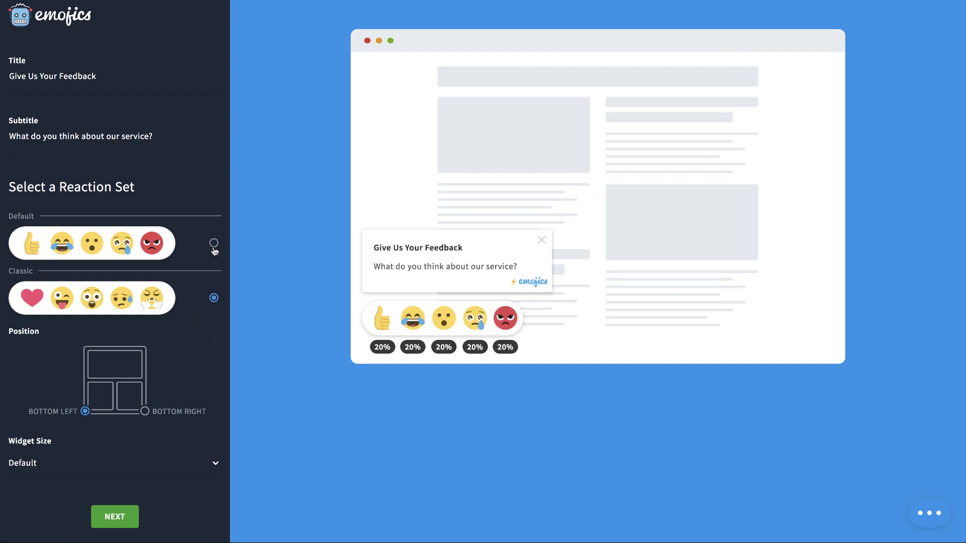
click(214, 299)
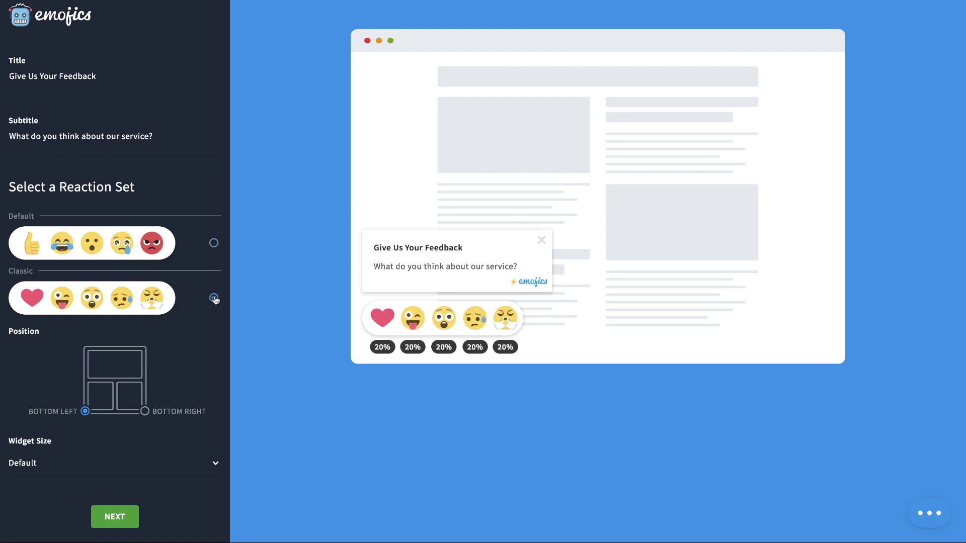
click(86, 412)
click(145, 412)
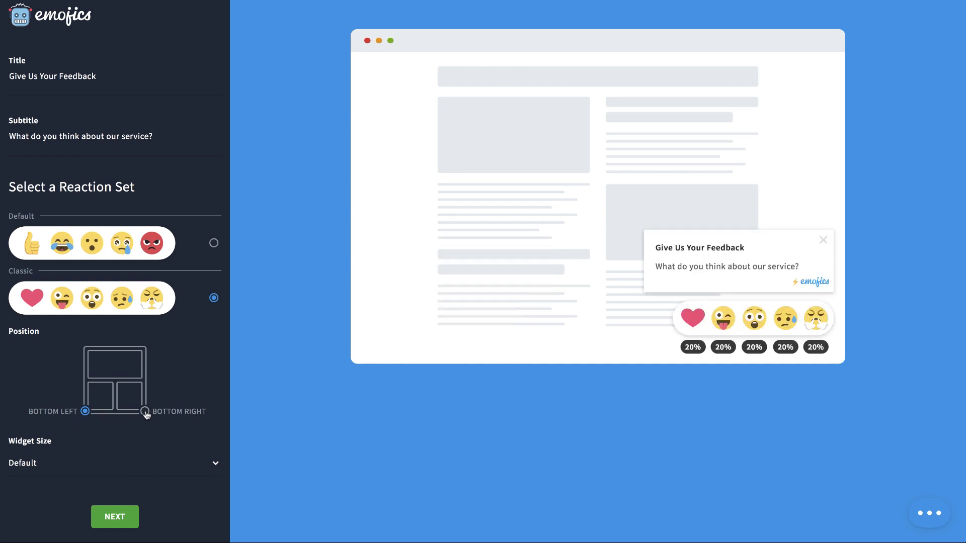
click(85, 411)
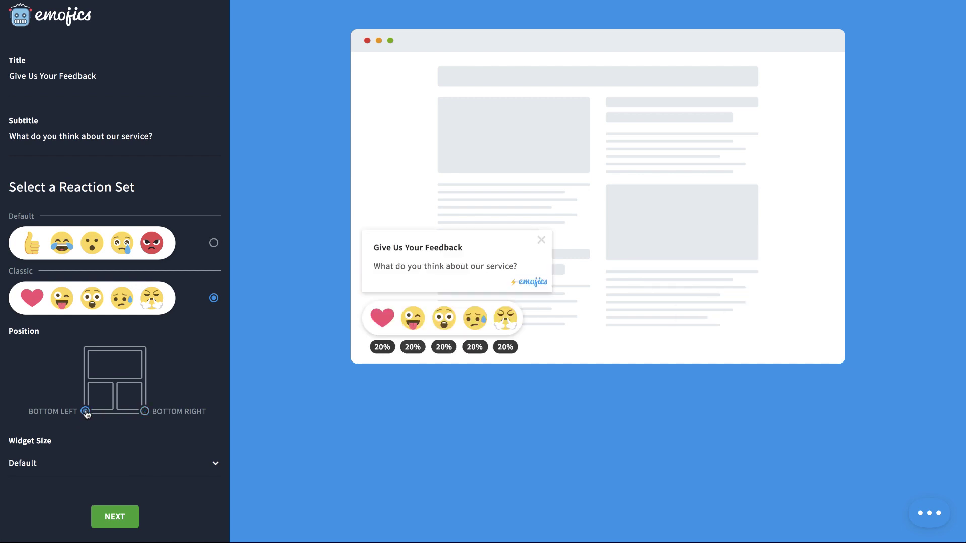
Step: Keep the widget at default size after trying small, and save the design settings
click(103, 468)
click(91, 492)
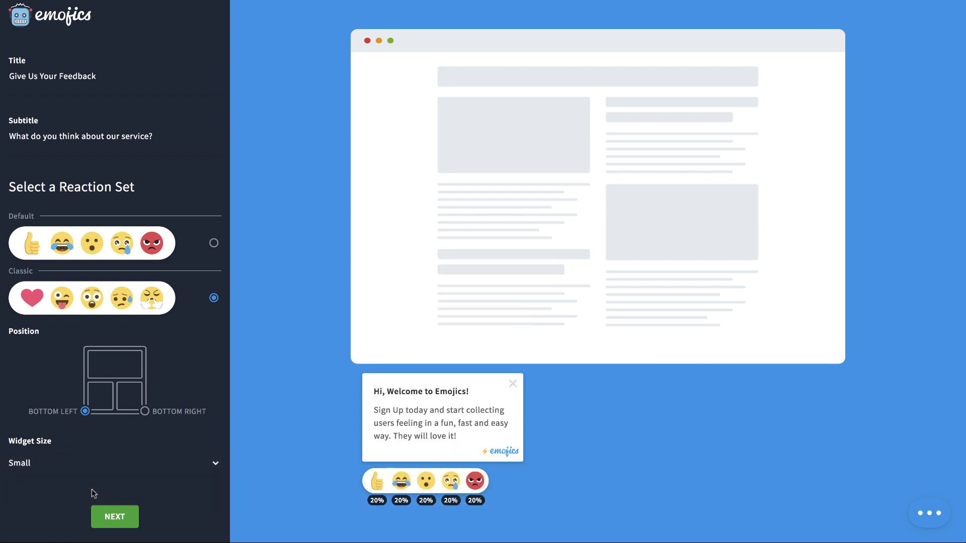
click(103, 463)
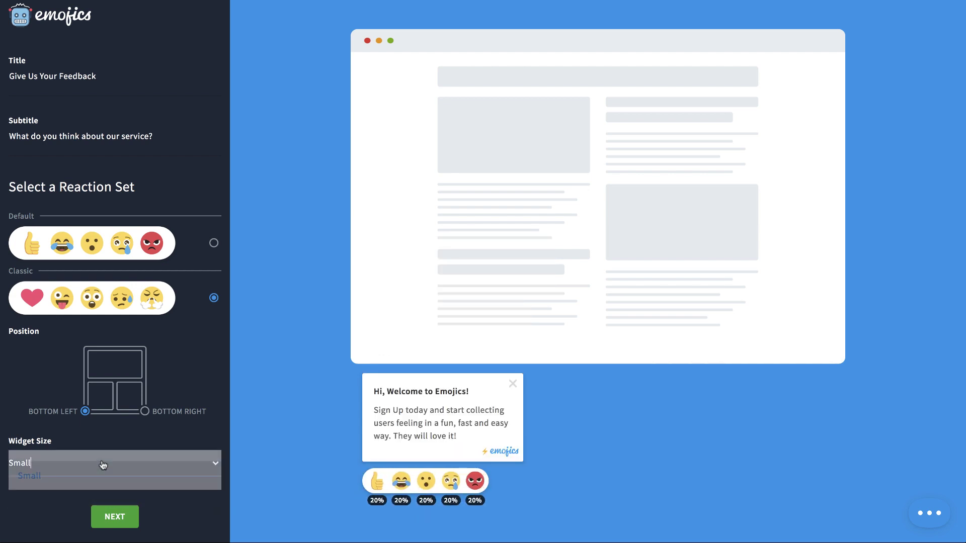
click(99, 470)
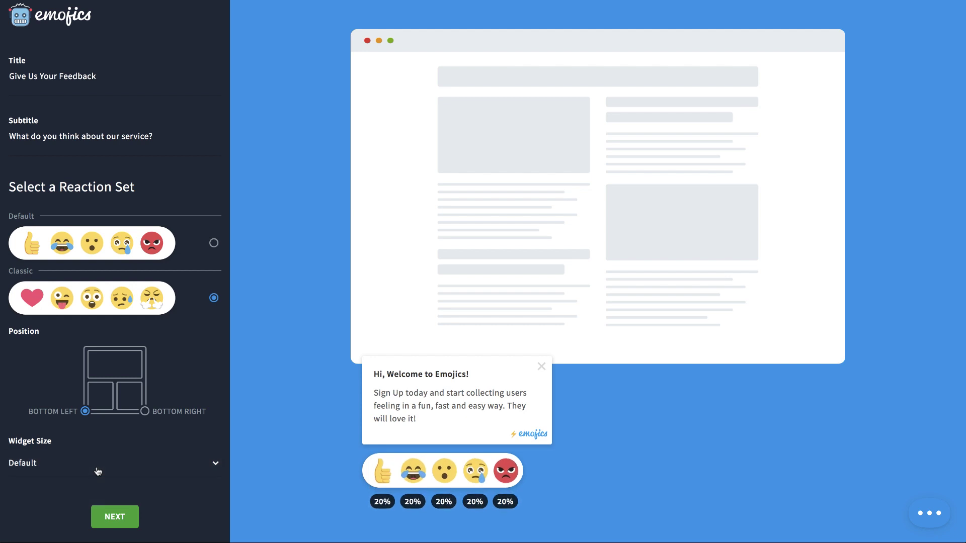
click(115, 518)
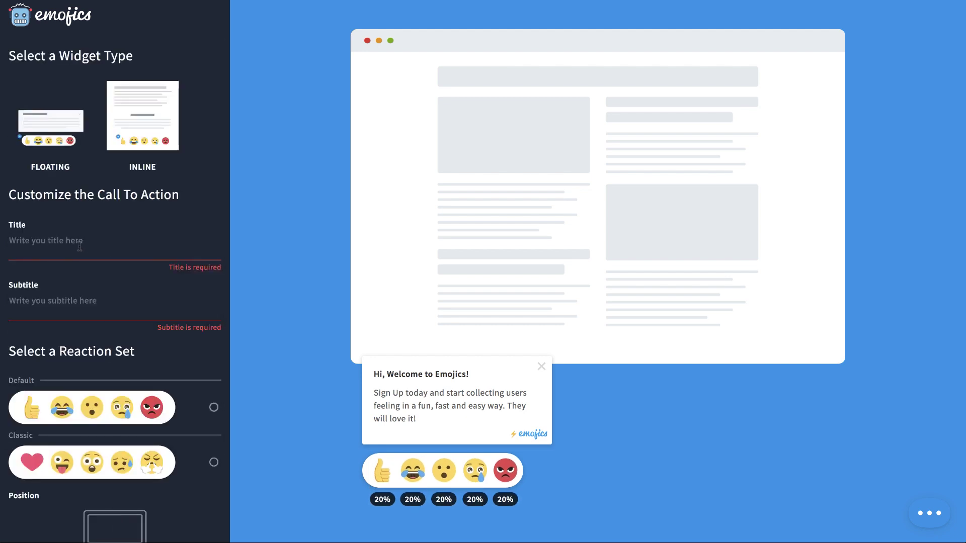
Step: Title the widget 'How would you rate us?' with subtitle 'Tell me if you like this or not?' and save
text(Ho)
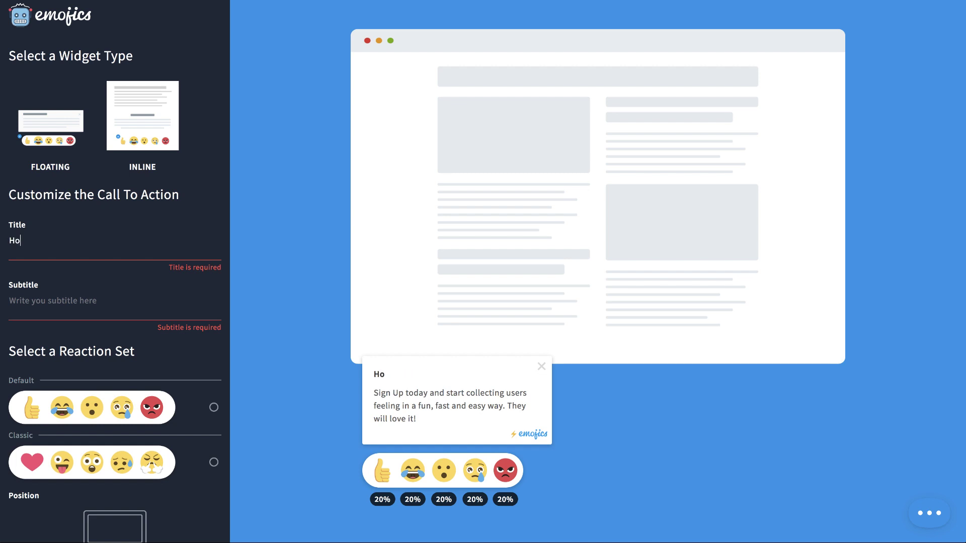
text(w would you rate us)
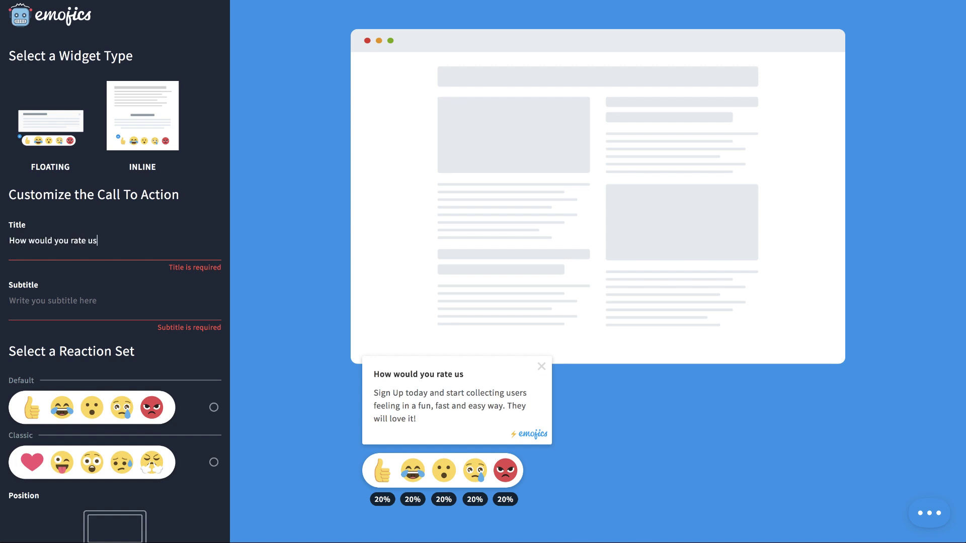
text(Tell )
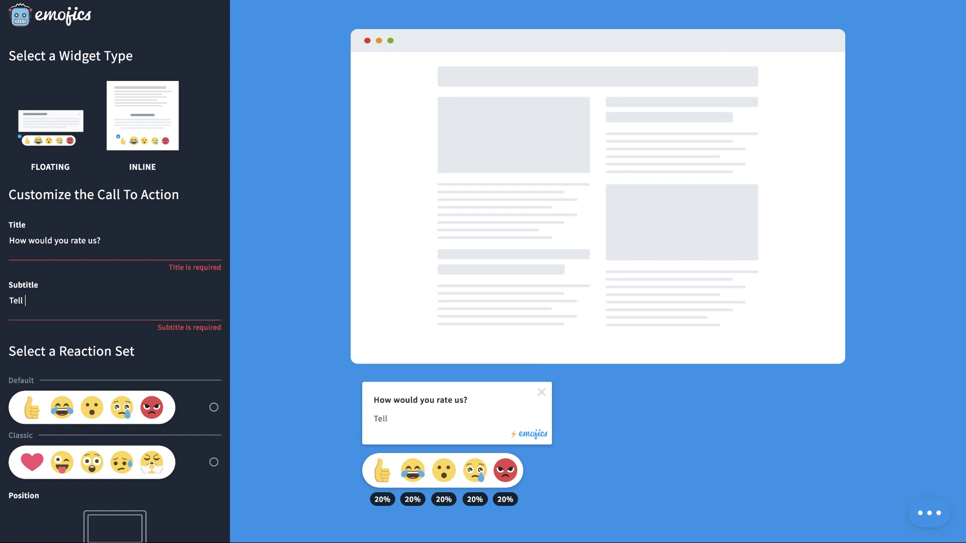
text(me if you like this or not?)
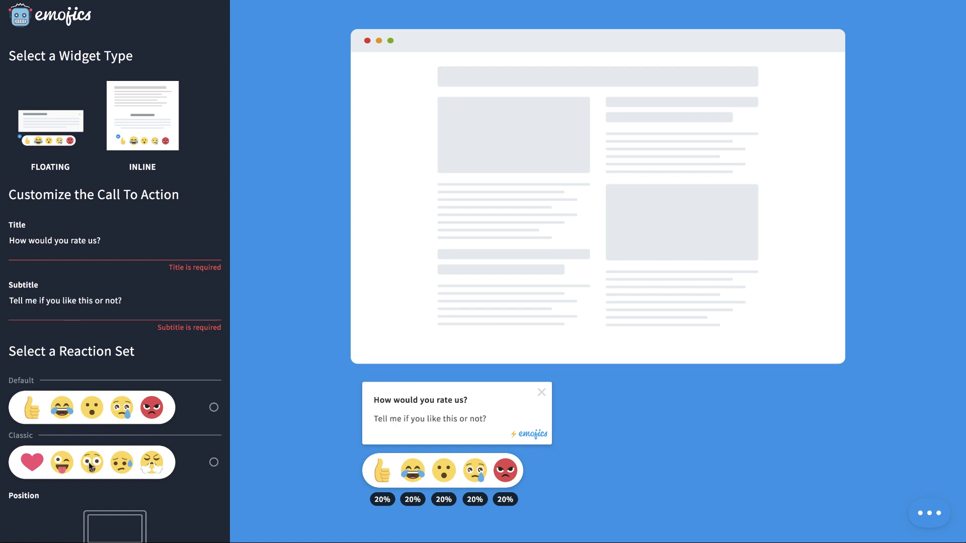
scroll(91, 467, down, 5)
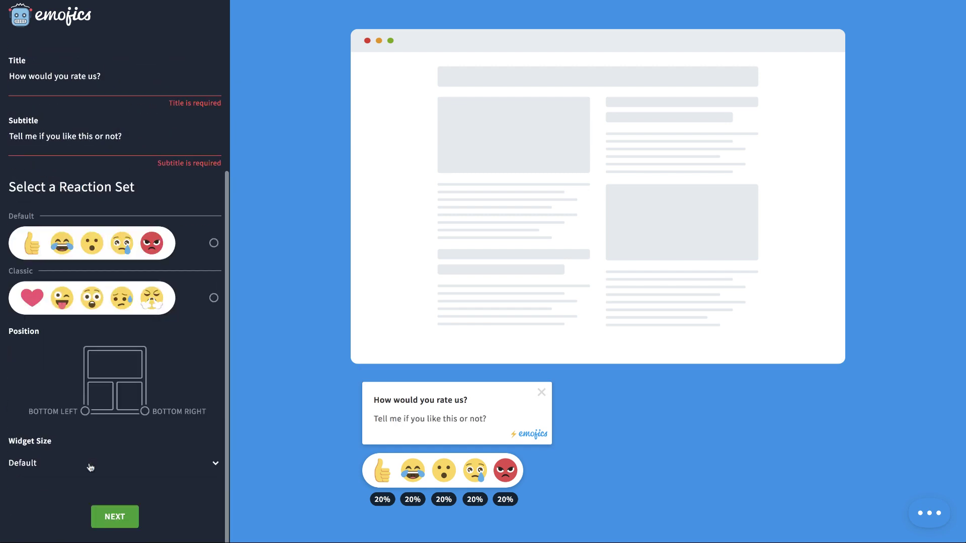
click(115, 515)
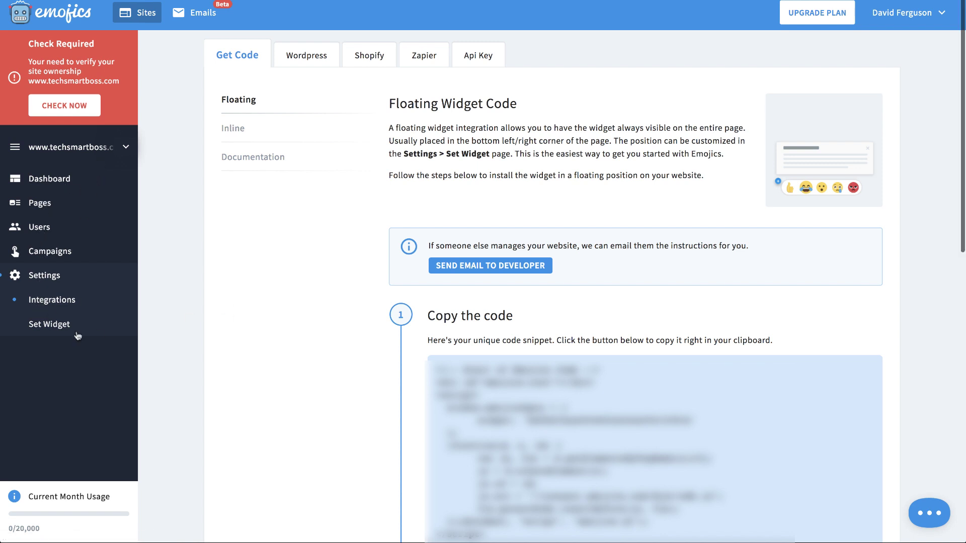
Step: Look over the Inline code, WordPress plugin and Zapier integration options, then return to Get Code
scroll(366, 243, down, 3)
click(232, 131)
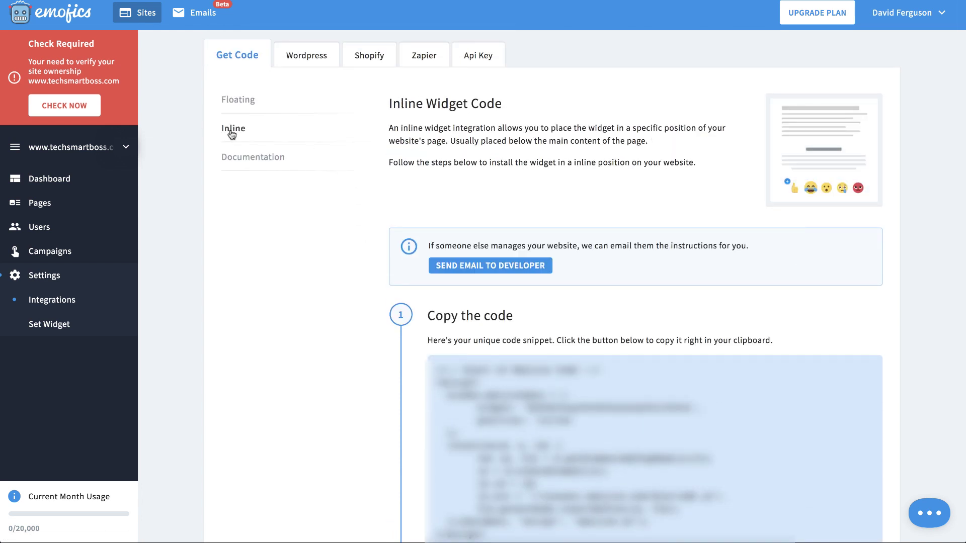
click(235, 109)
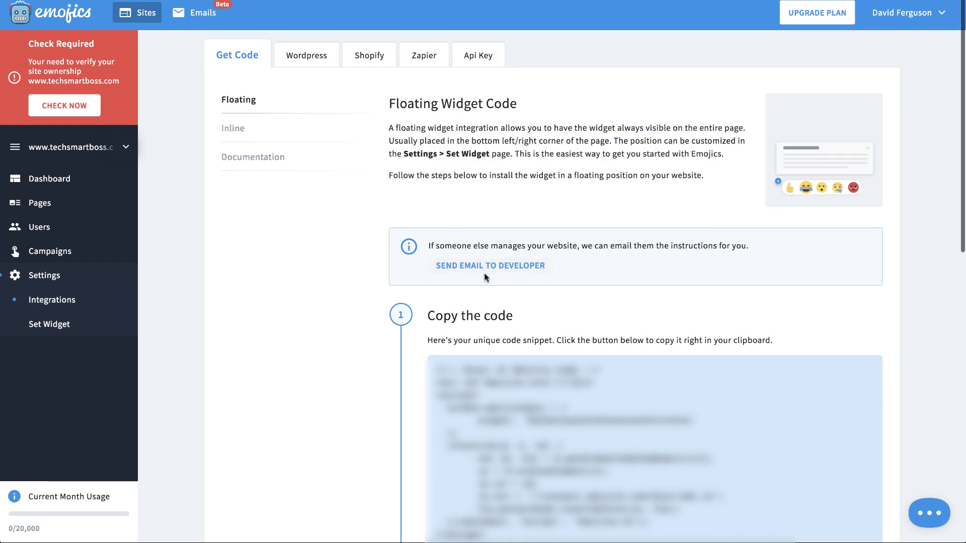
click(308, 59)
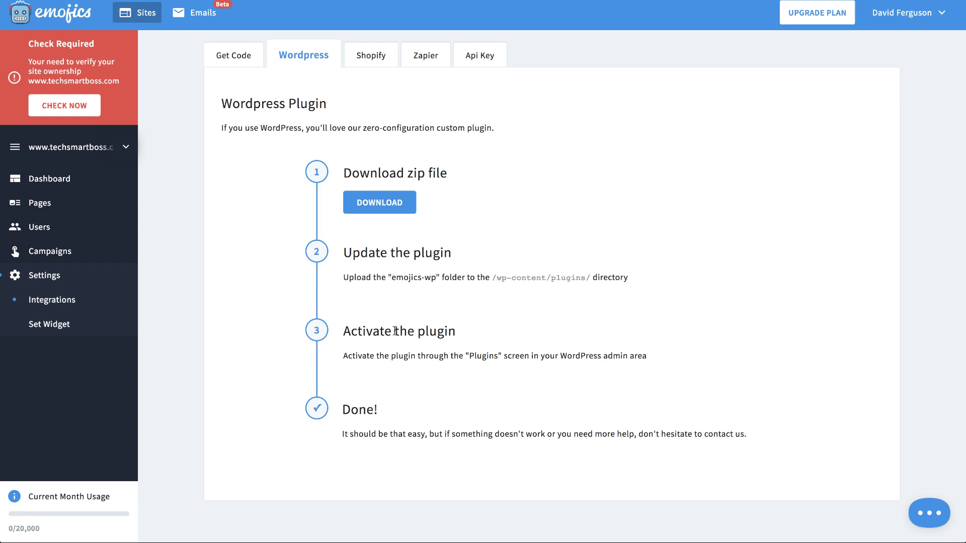
click(423, 58)
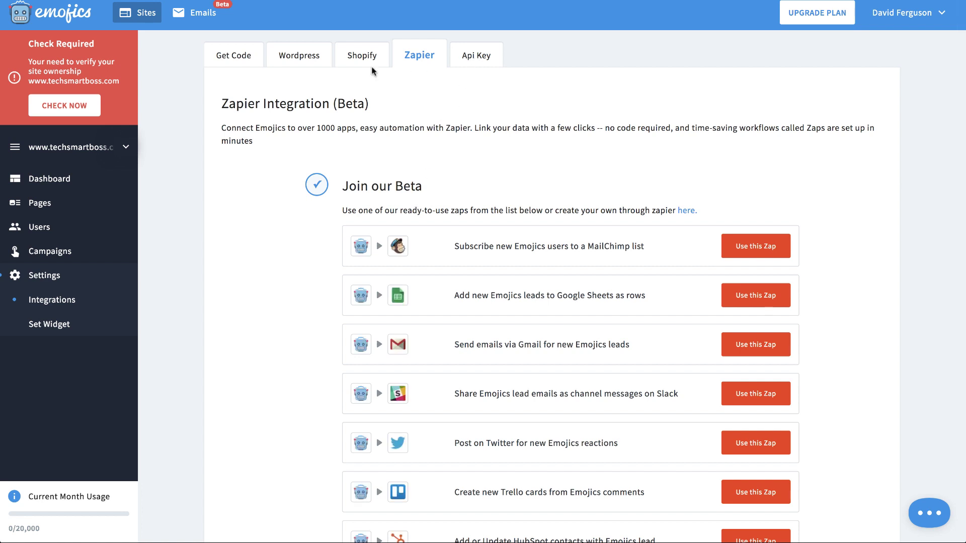
click(247, 59)
Step: Copy the floating widget's code snippet, then view the WordPress plugin install steps
scroll(362, 216, down, 5)
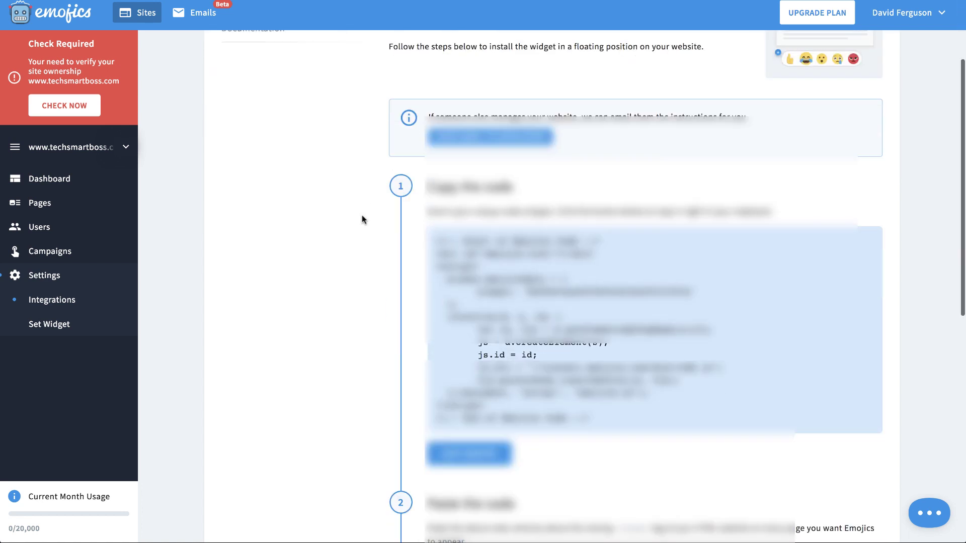
scroll(361, 219, up, 1)
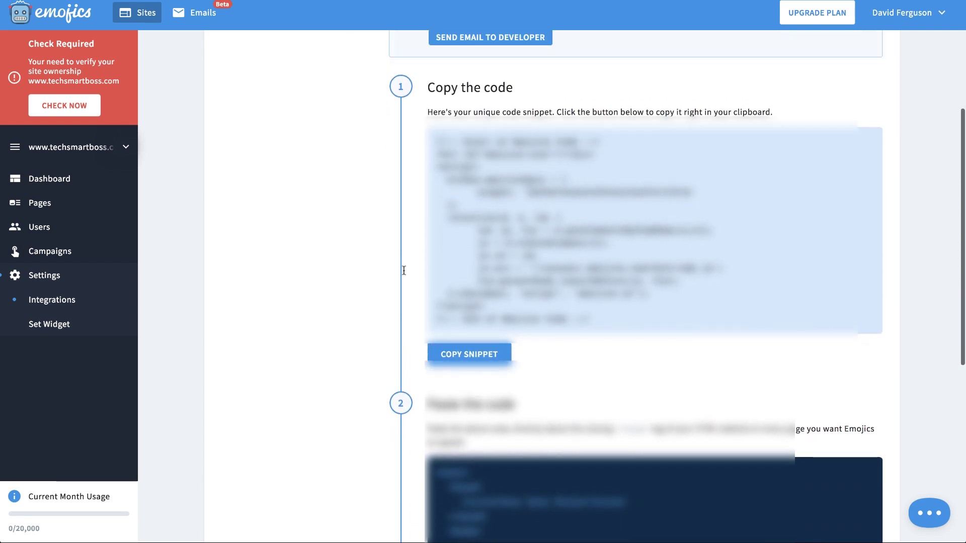
click(470, 354)
scroll(377, 345, down, 7)
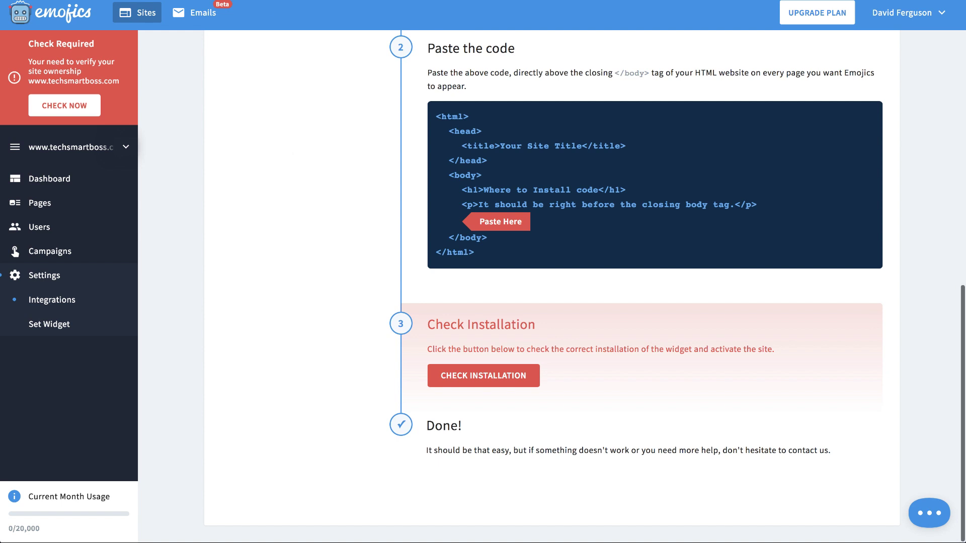
scroll(305, 163, up, 10)
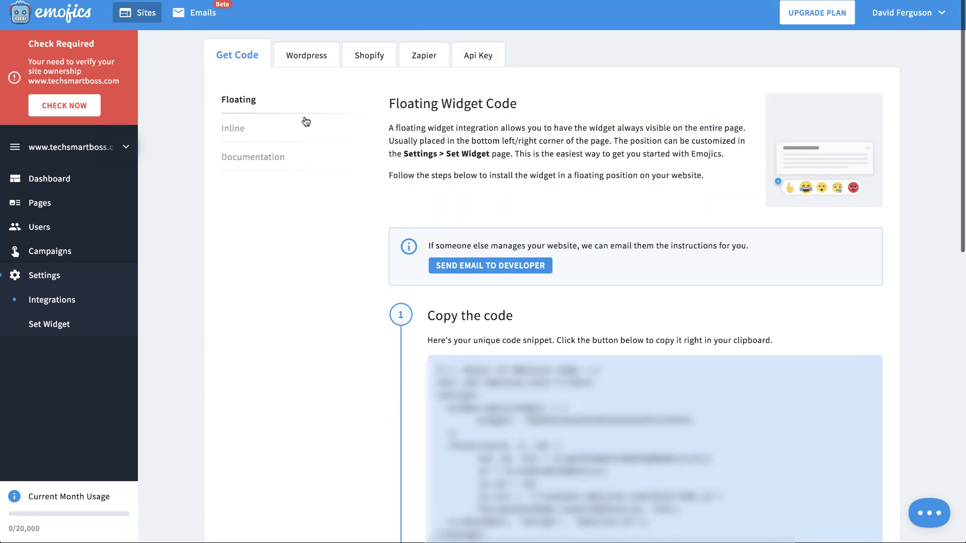
scroll(330, 239, down, 10)
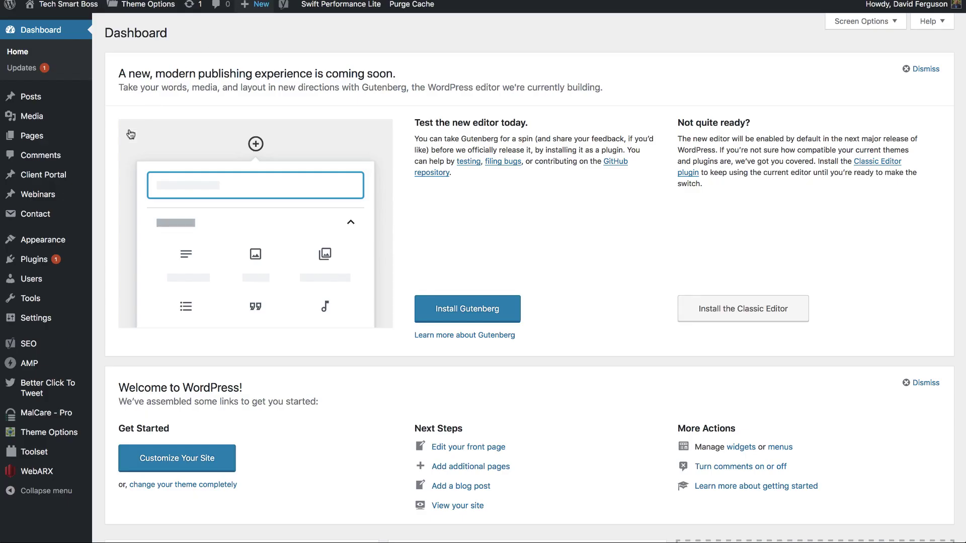
mouse_move(55, 247)
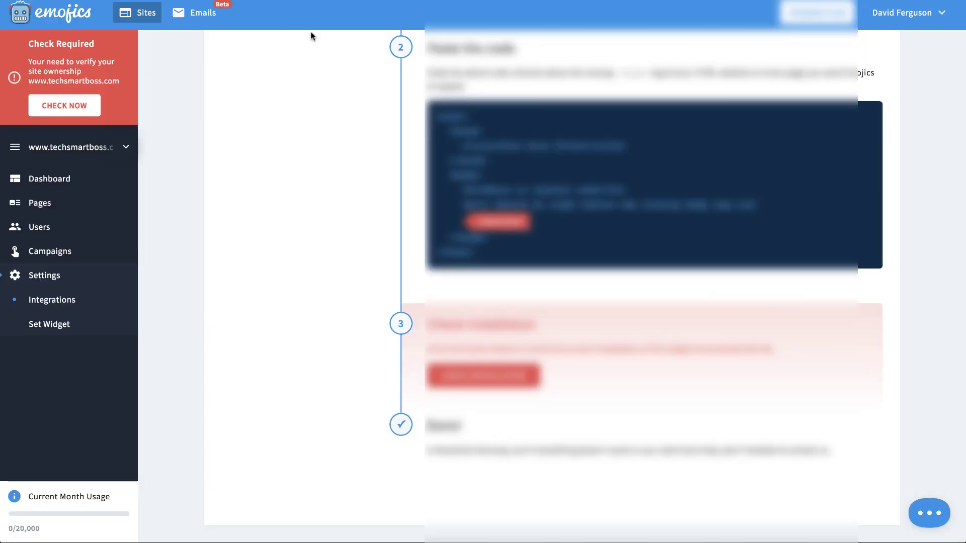
scroll(293, 133, up, 10)
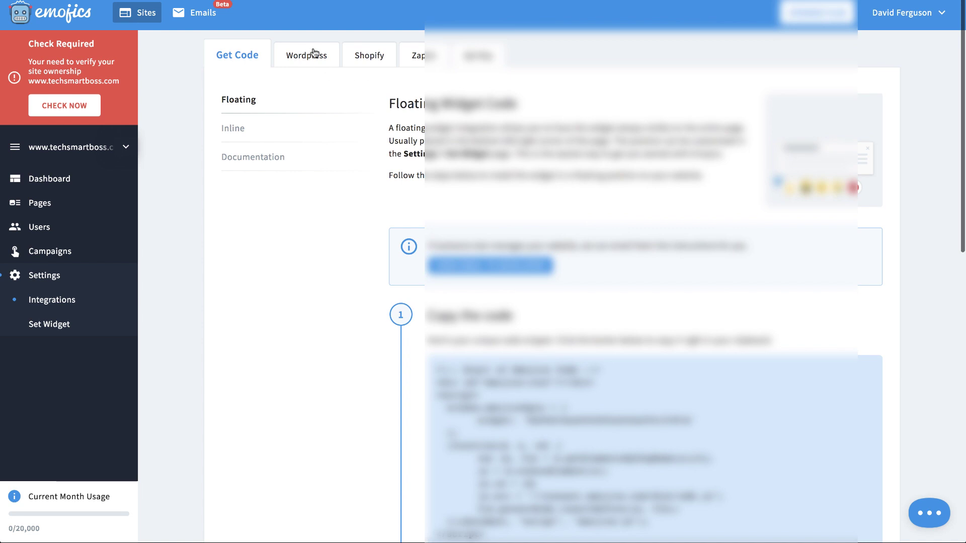
click(312, 54)
Step: Download and save the emojics-wp.1.3.6.zip plugin file from WordPress.org
click(377, 205)
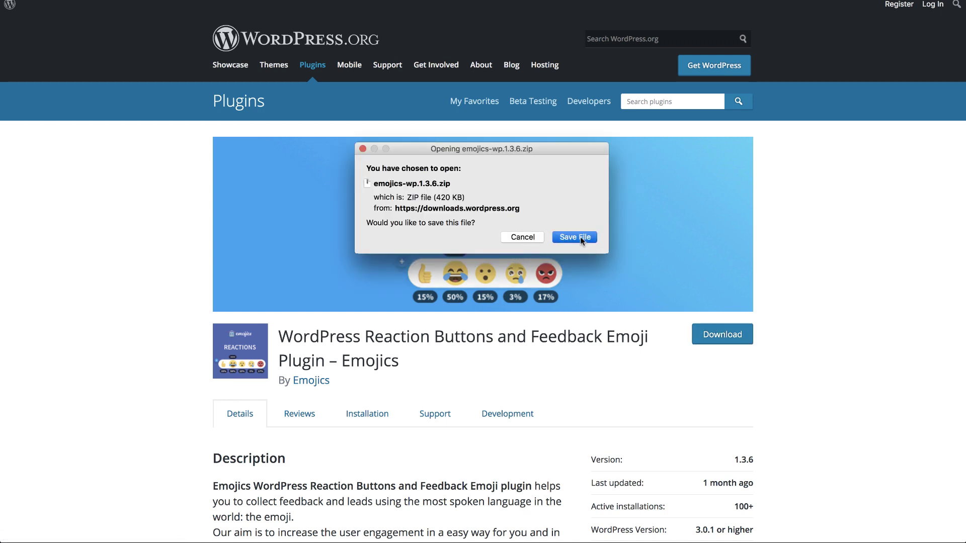
click(581, 237)
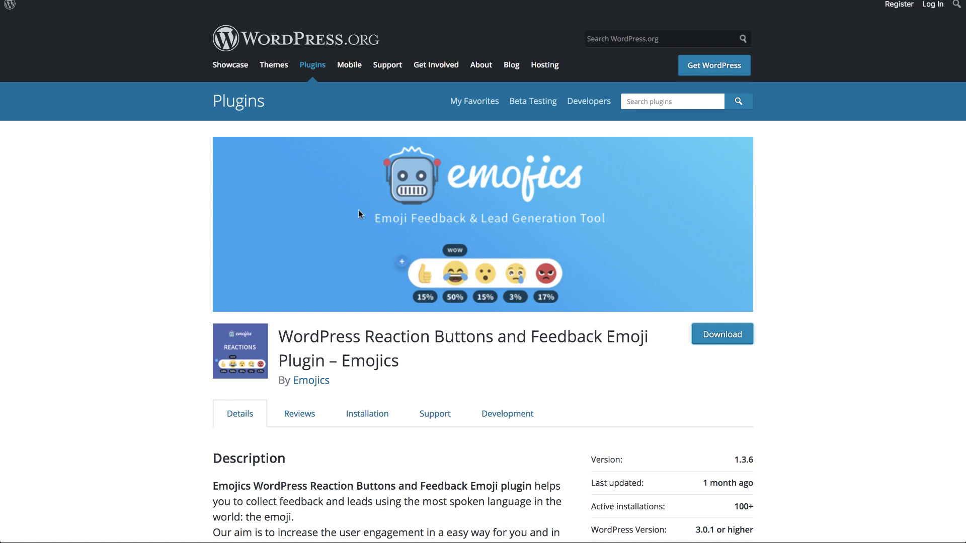
scroll(243, 207, down, 3)
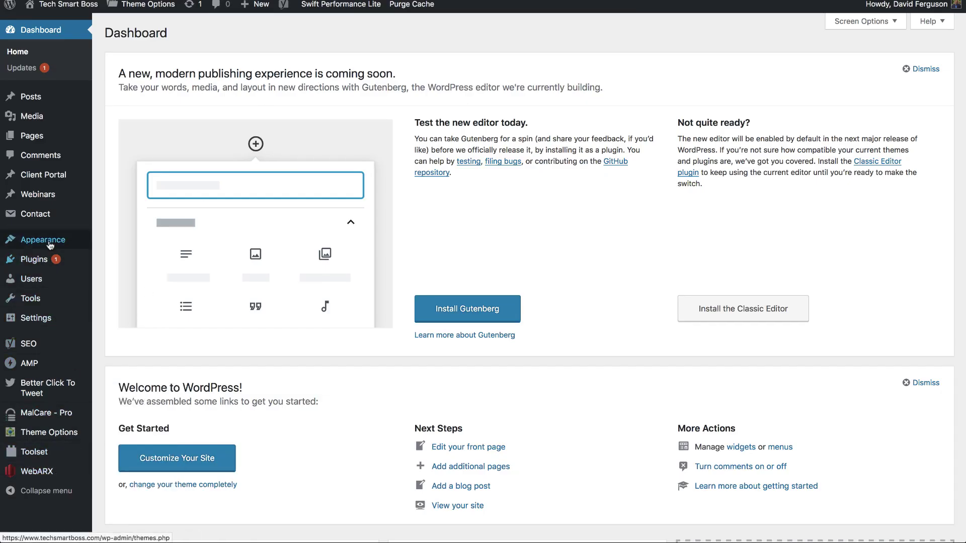
Step: Upload emojics-wp.1.3.6.zip from Downloads via Plugins > Add New and install it
mouse_move(51, 244)
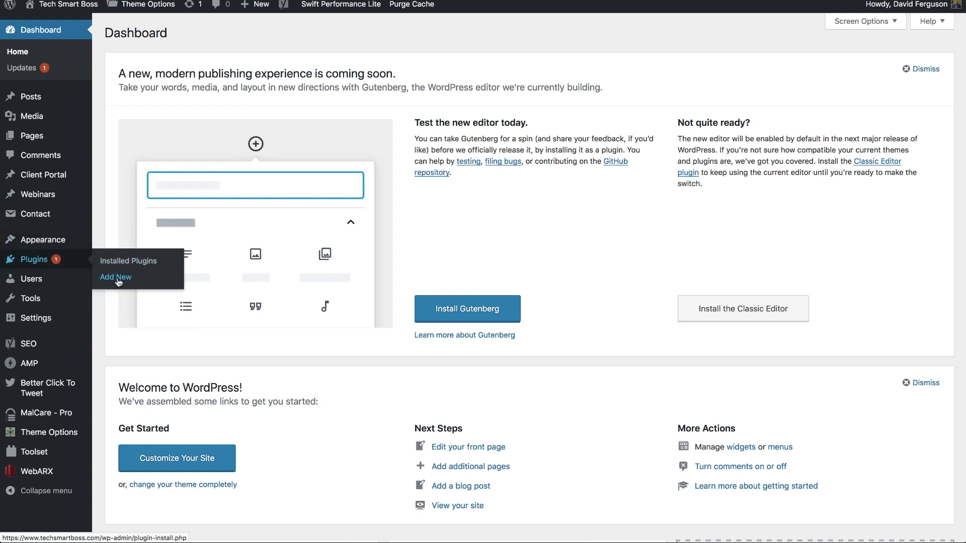
click(119, 280)
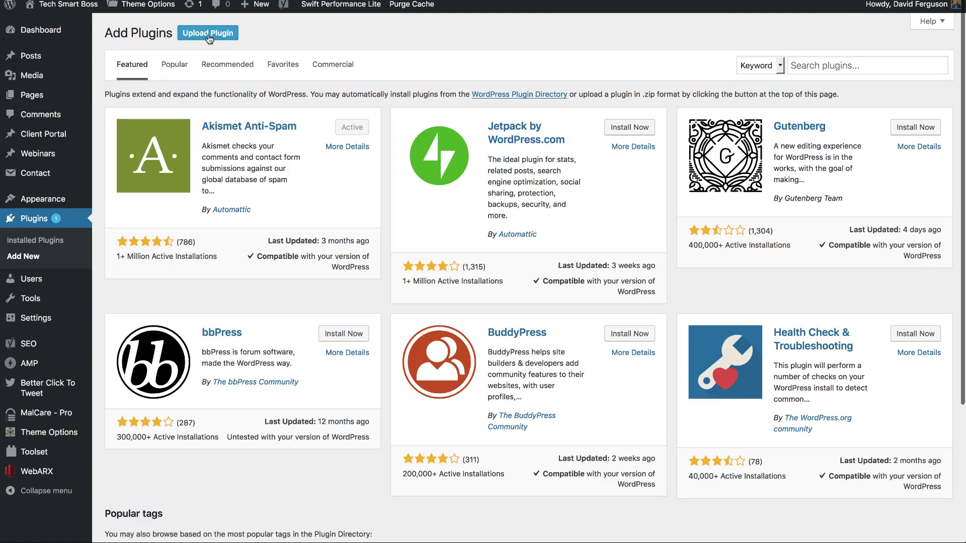
click(210, 35)
click(449, 139)
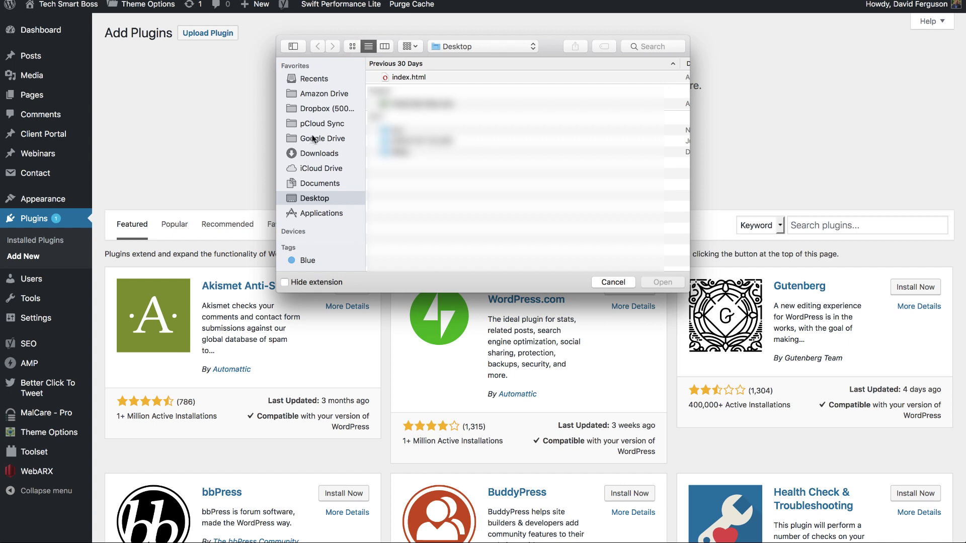
click(316, 153)
click(412, 77)
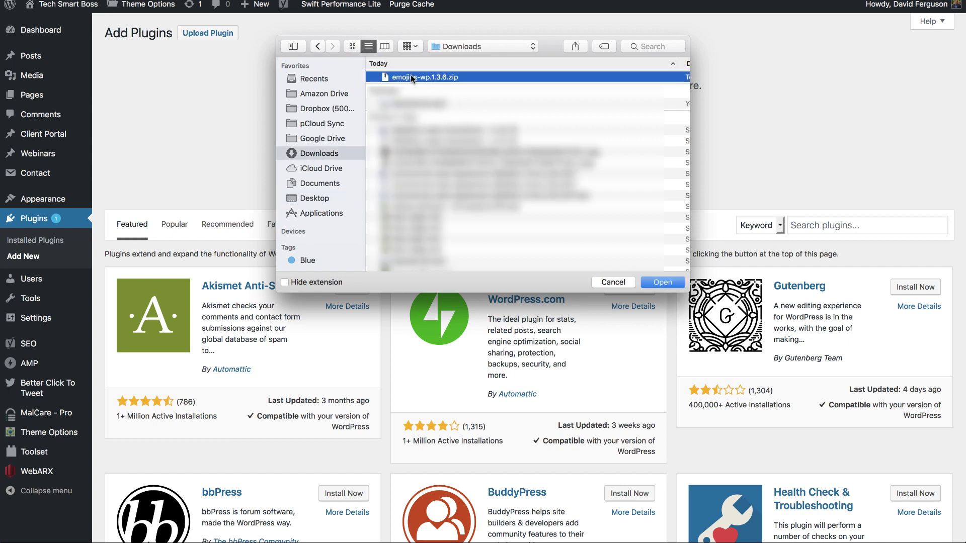
key(Return)
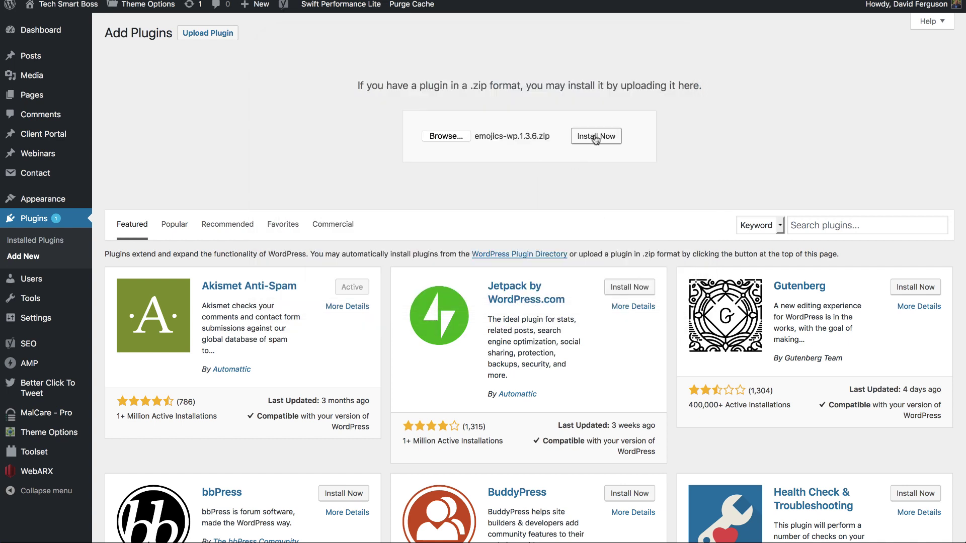
click(596, 138)
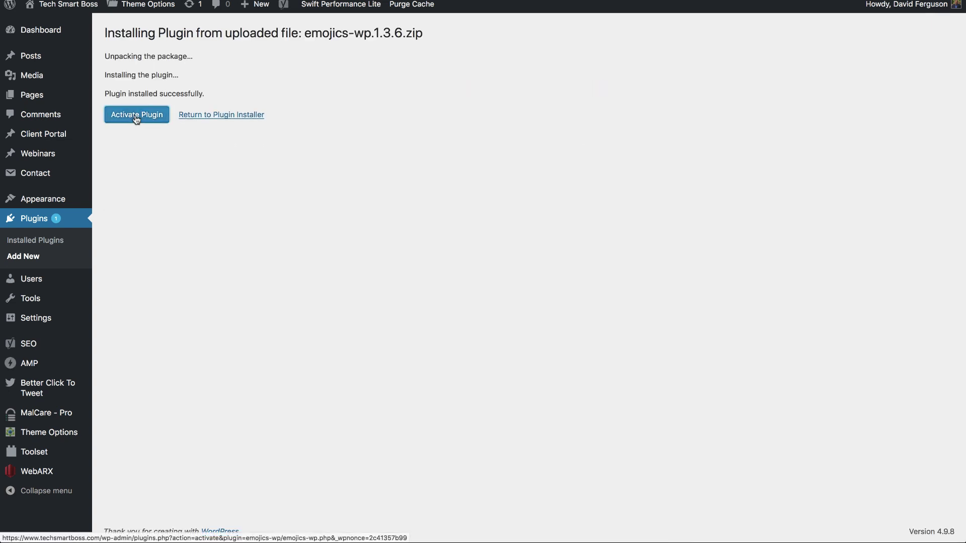
Step: Leave full-screen view and open the Emojics plugin page from the admin sidebar
key(super+ctrl+f)
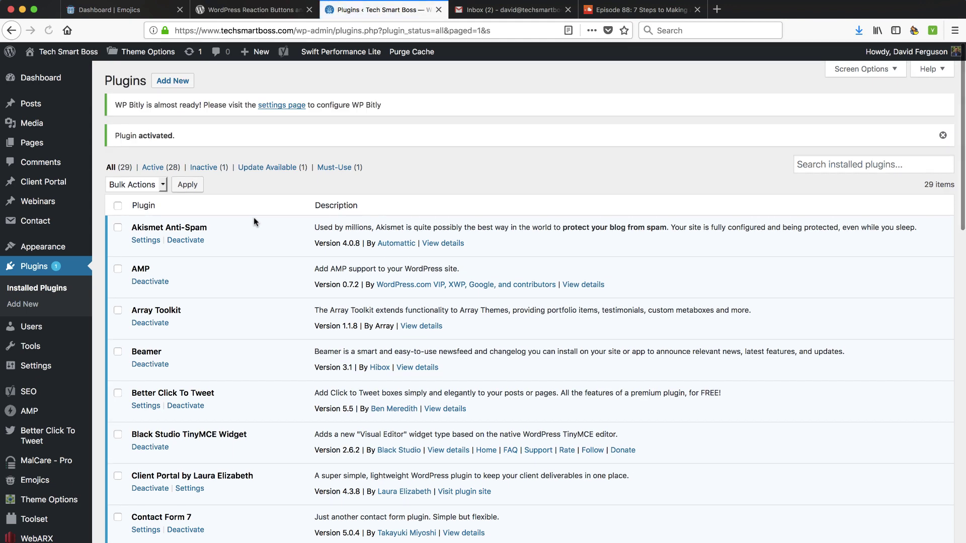
scroll(334, 181, down, 2)
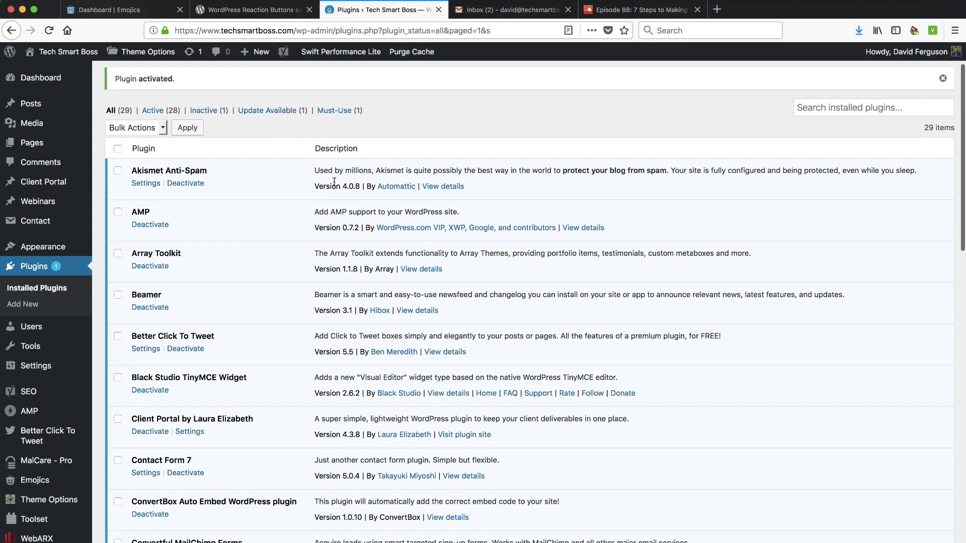
scroll(251, 278, down, 5)
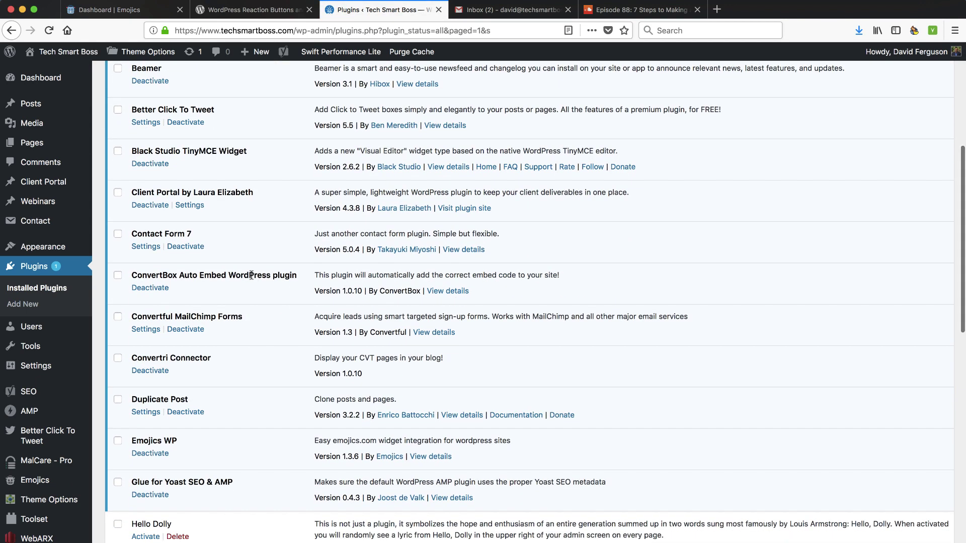
scroll(241, 302, down, 1)
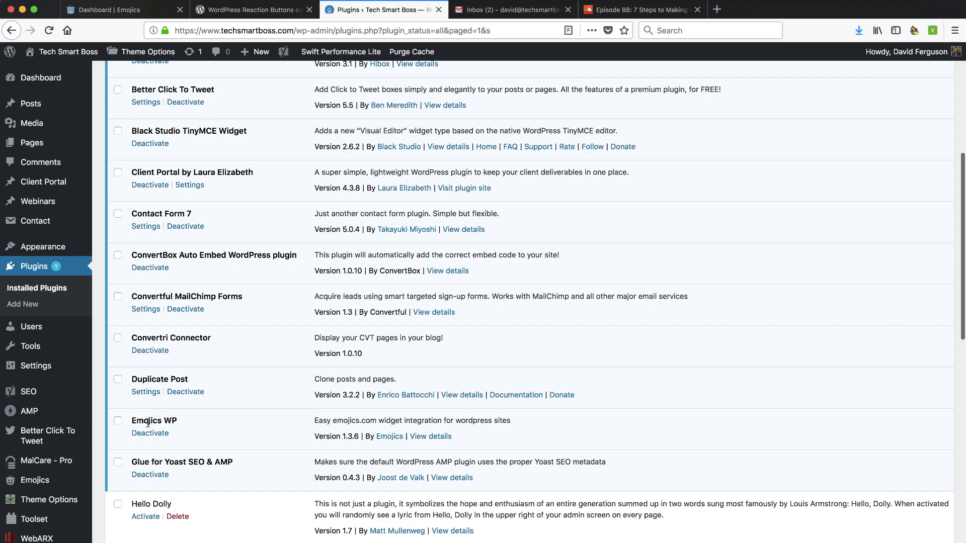
click(35, 481)
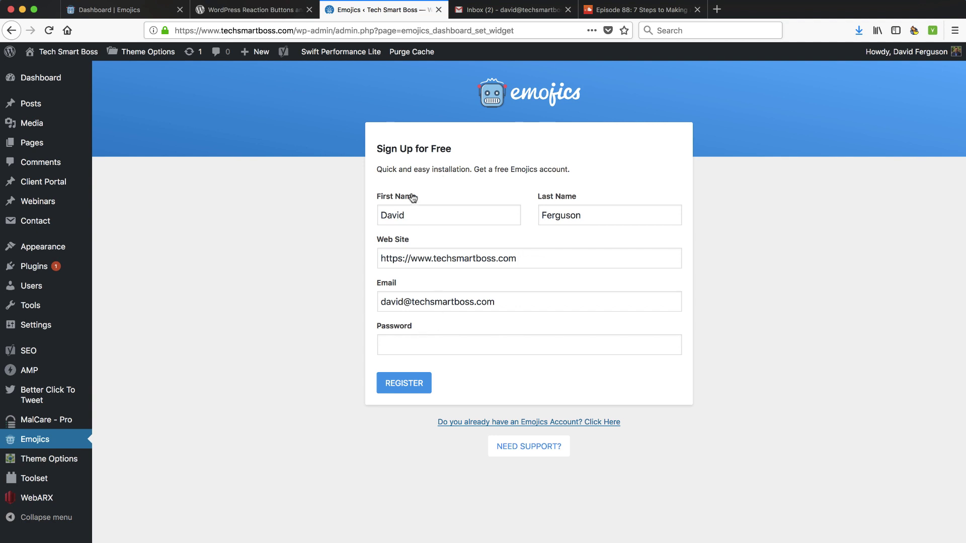
Step: Attempt to register a new account with a password, then switch to the sign-in form
click(416, 343)
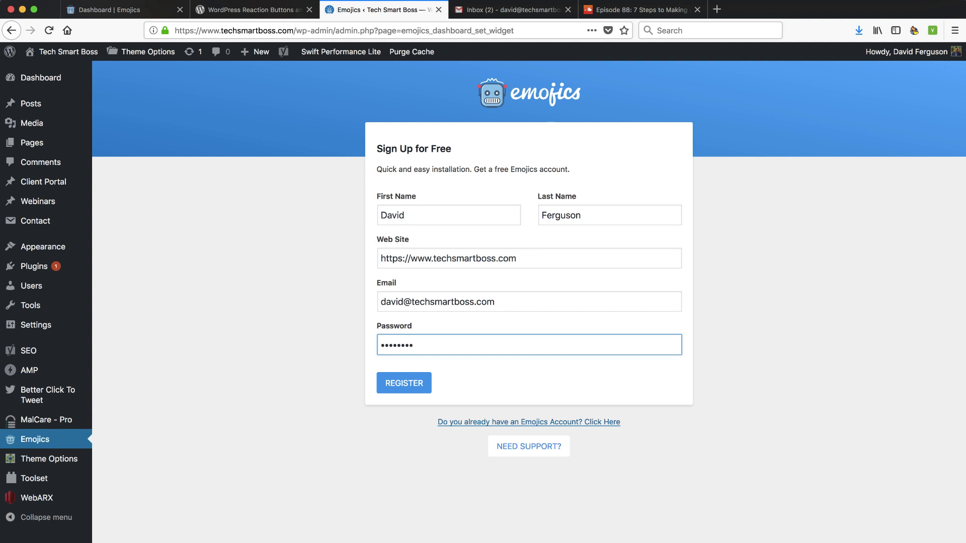
click(410, 383)
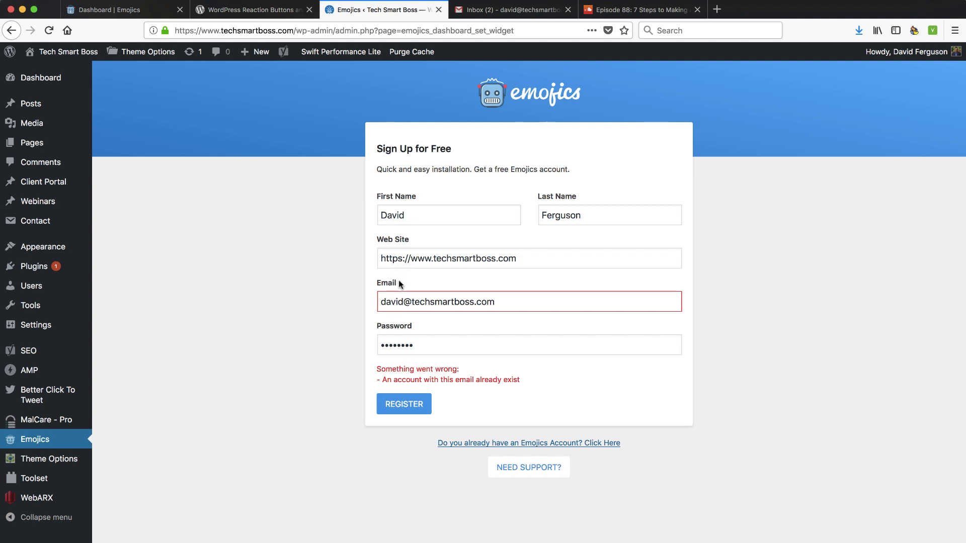
click(534, 444)
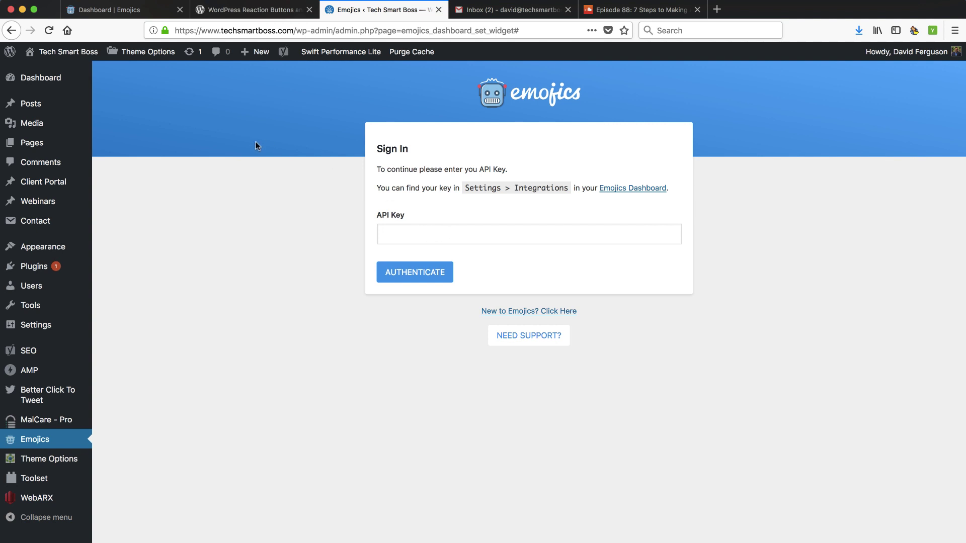
Step: Copy the API key from the Emojics dashboard's Api Key tab, paste it, and authenticate the plugin
click(114, 12)
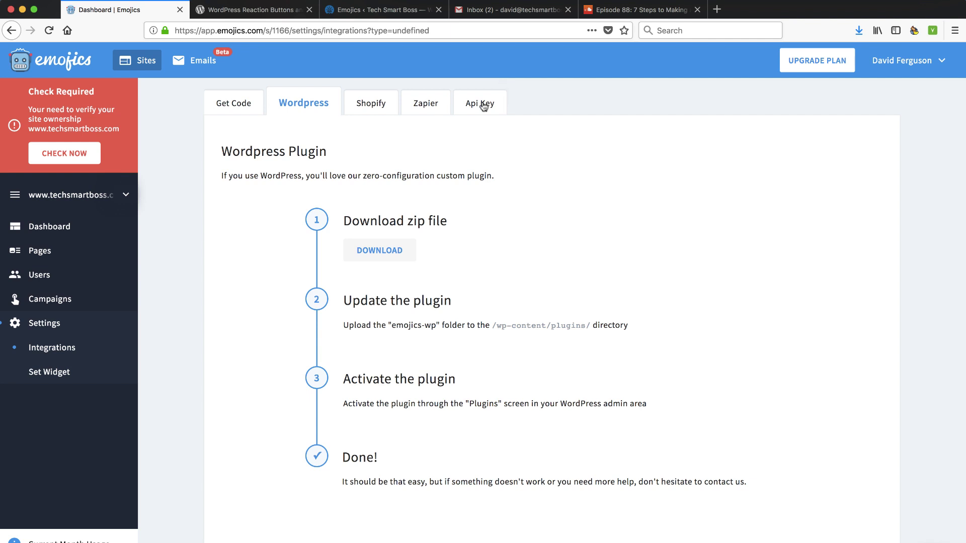
click(484, 106)
click(276, 245)
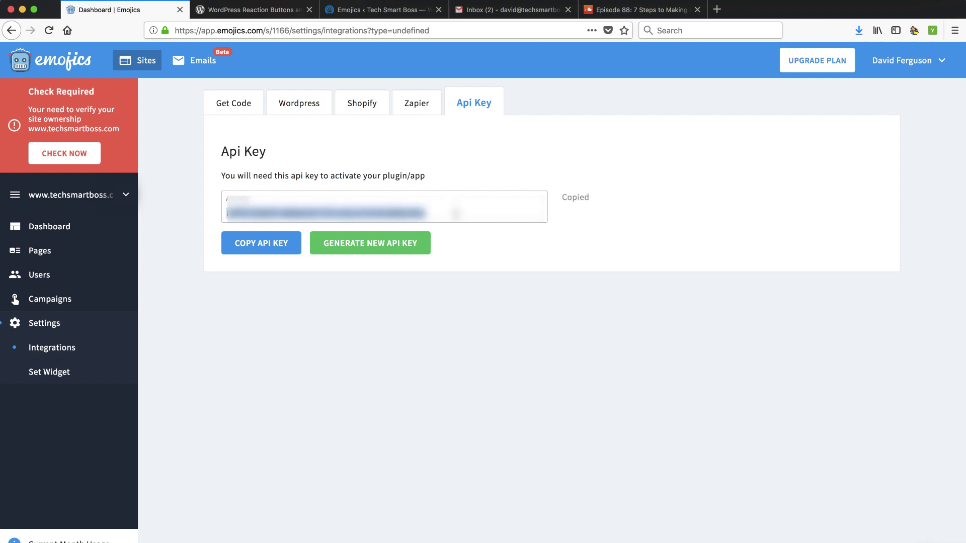
click(377, 12)
click(420, 241)
key(super+v)
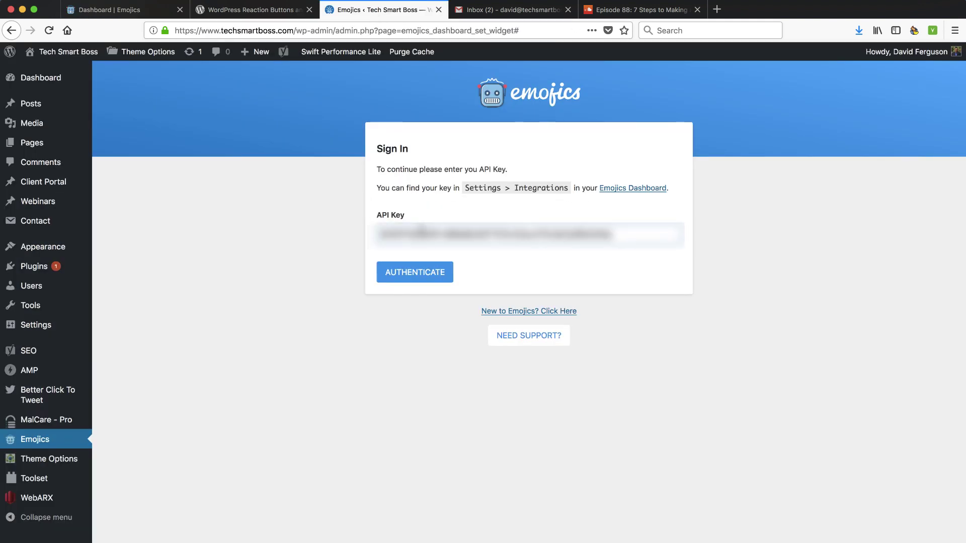
click(421, 275)
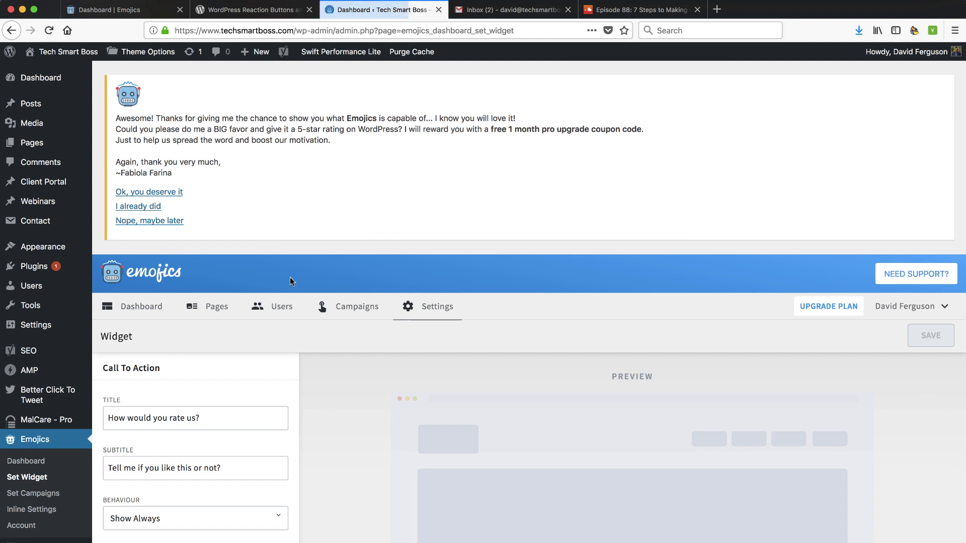
Step: Try the custom URL options, then dismiss the upgrade offer and the no-custom-options notice
scroll(290, 276, down, 2)
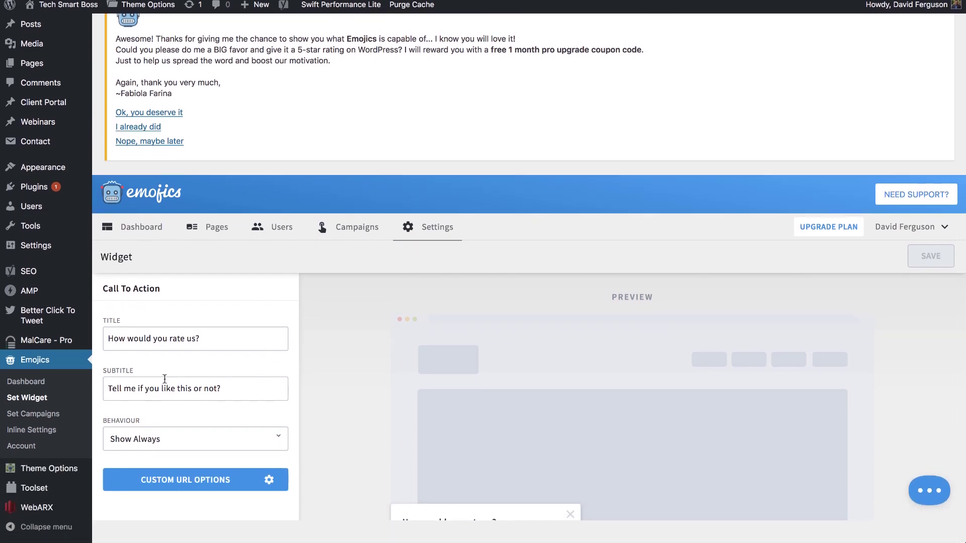
scroll(195, 414, down, 5)
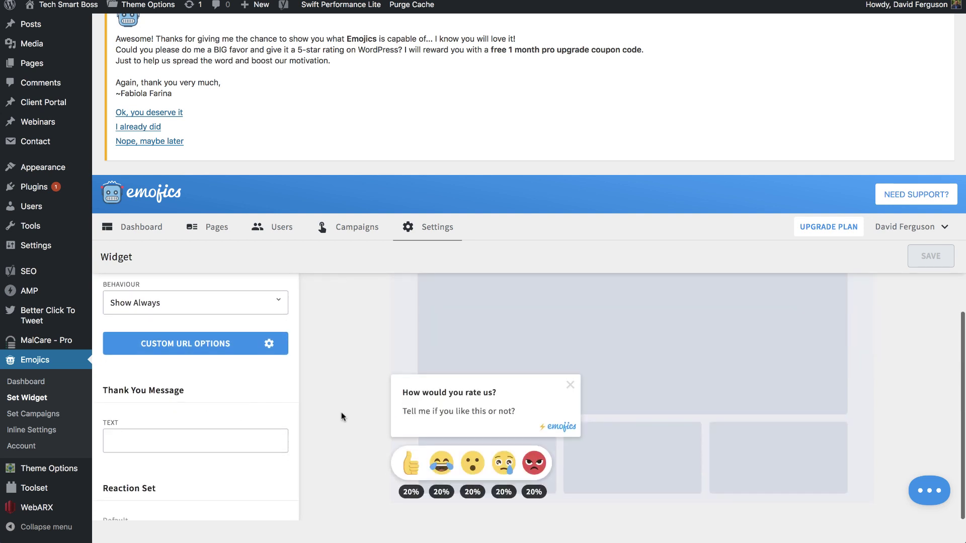
scroll(221, 392, up, 4)
scroll(221, 390, down, 5)
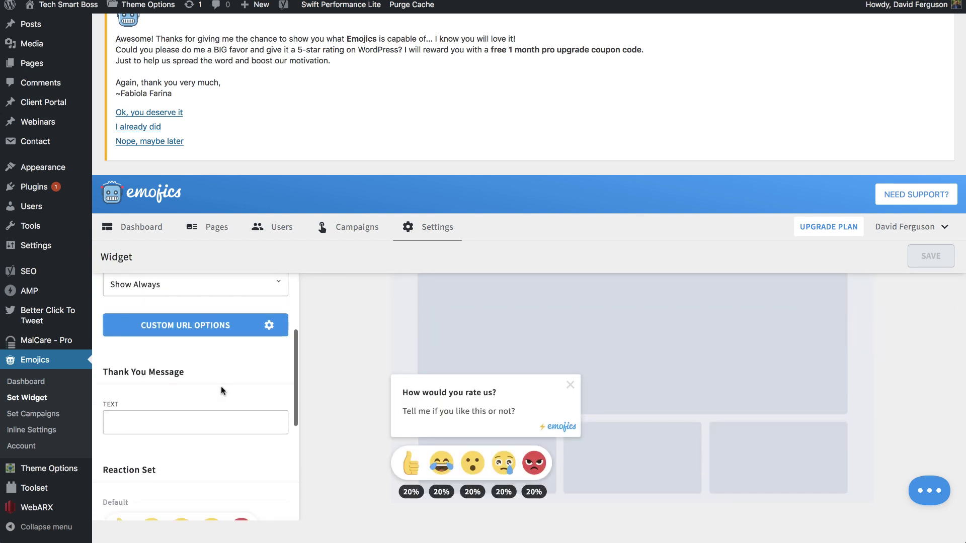
scroll(233, 369, up, 4)
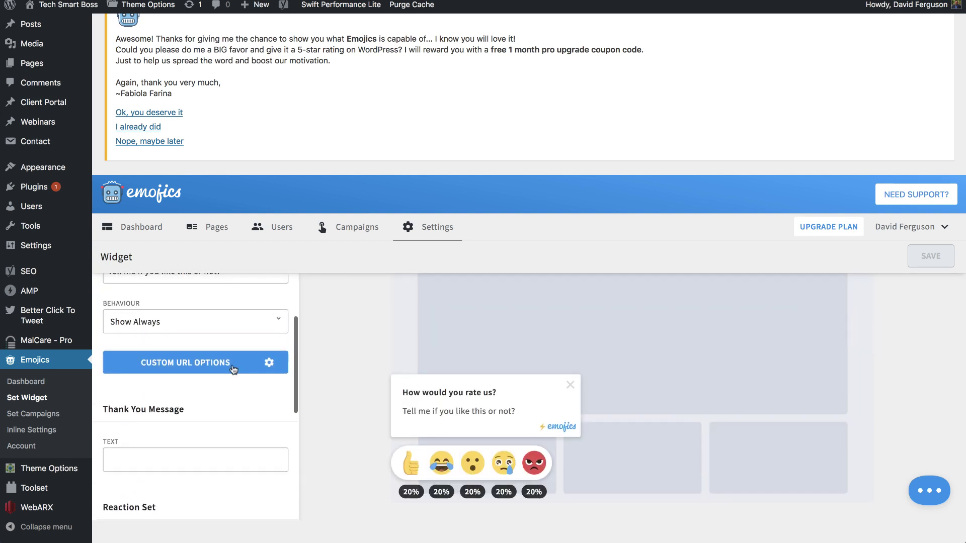
scroll(231, 364, up, 1)
scroll(224, 352, down, 5)
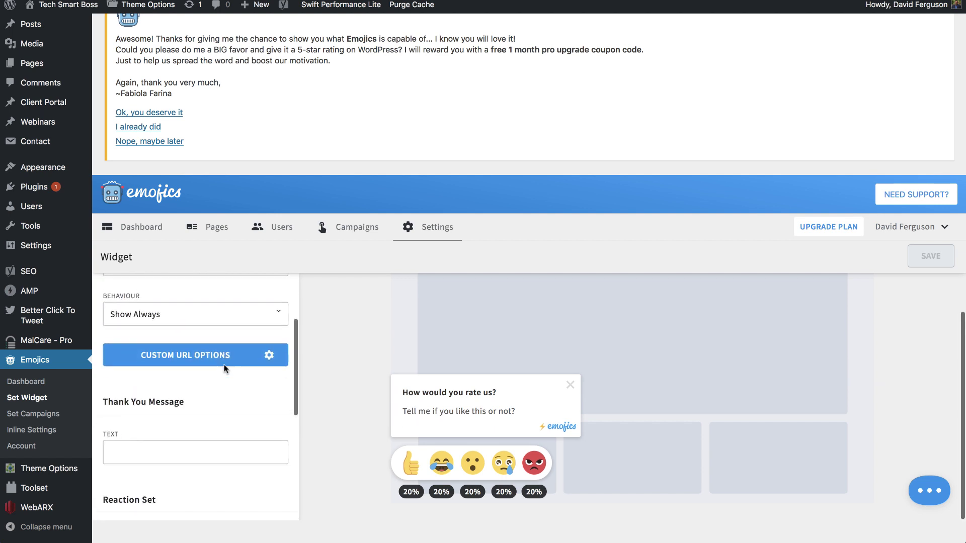
click(225, 353)
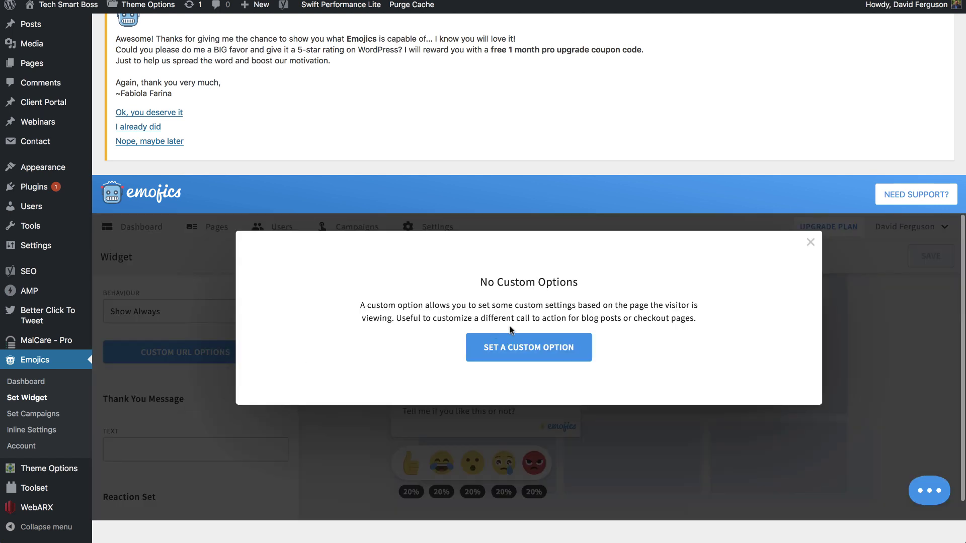
click(521, 351)
scroll(429, 352, down, 3)
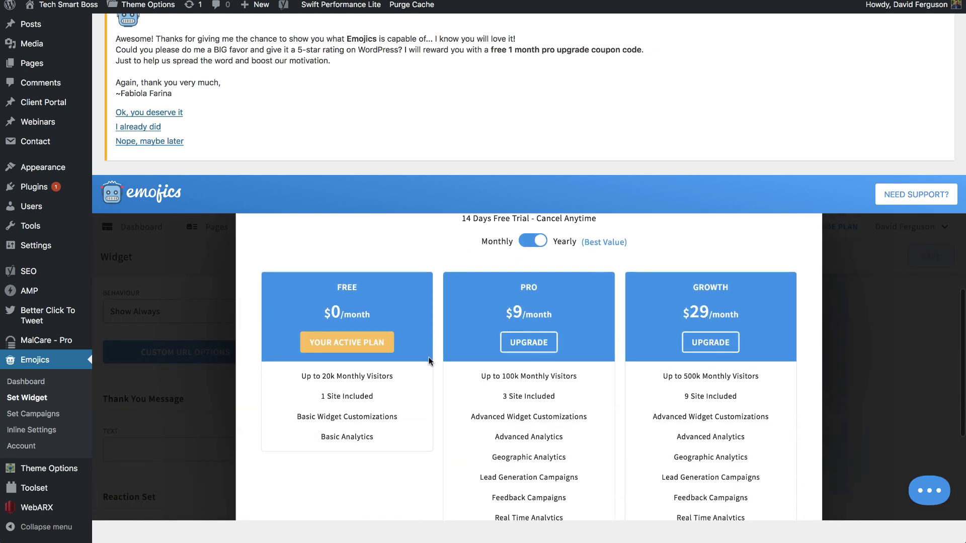
scroll(417, 434, up, 1)
scroll(416, 433, up, 2)
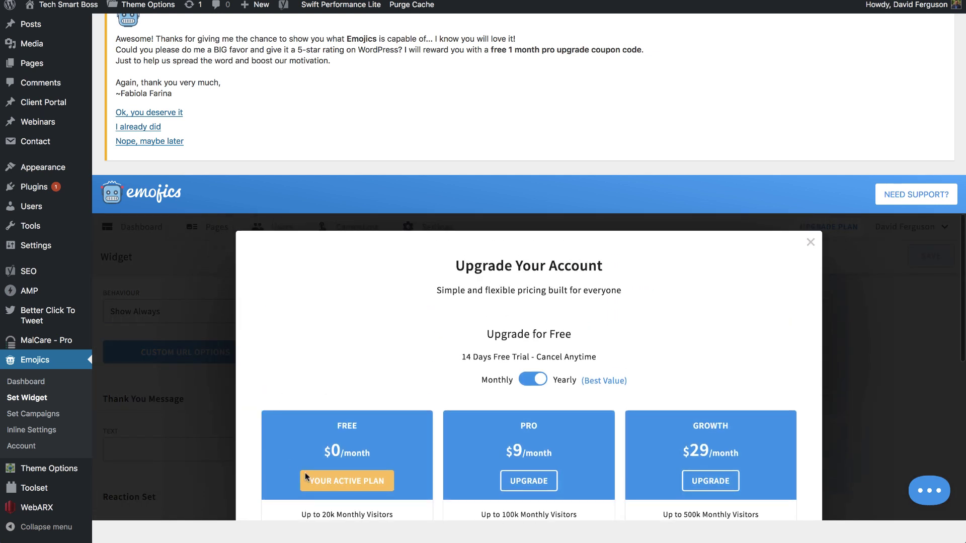
click(216, 412)
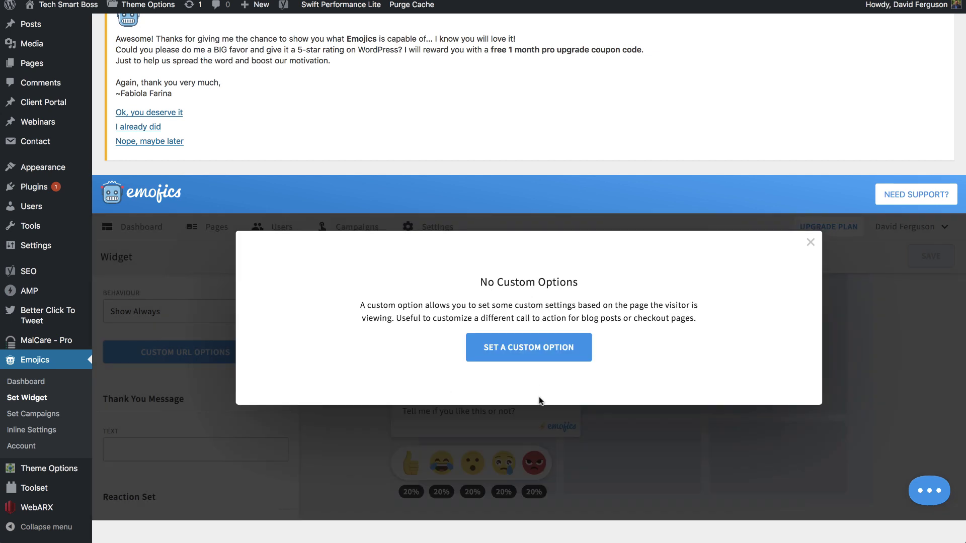
click(810, 242)
Step: Try turning off Emojics branding and dismiss the upgrade offer, leaving branding shown
scroll(153, 391, down, 1)
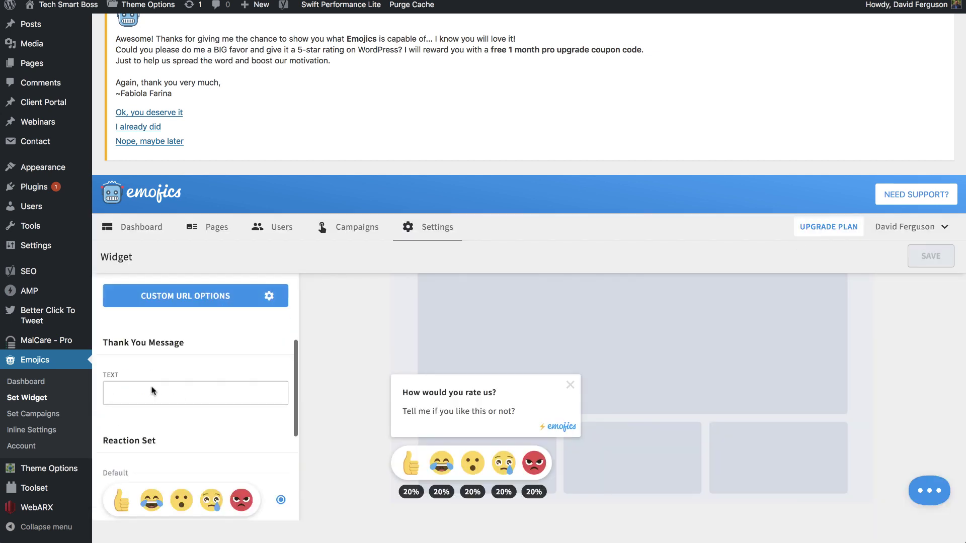
scroll(153, 391, down, 3)
scroll(180, 382, down, 4)
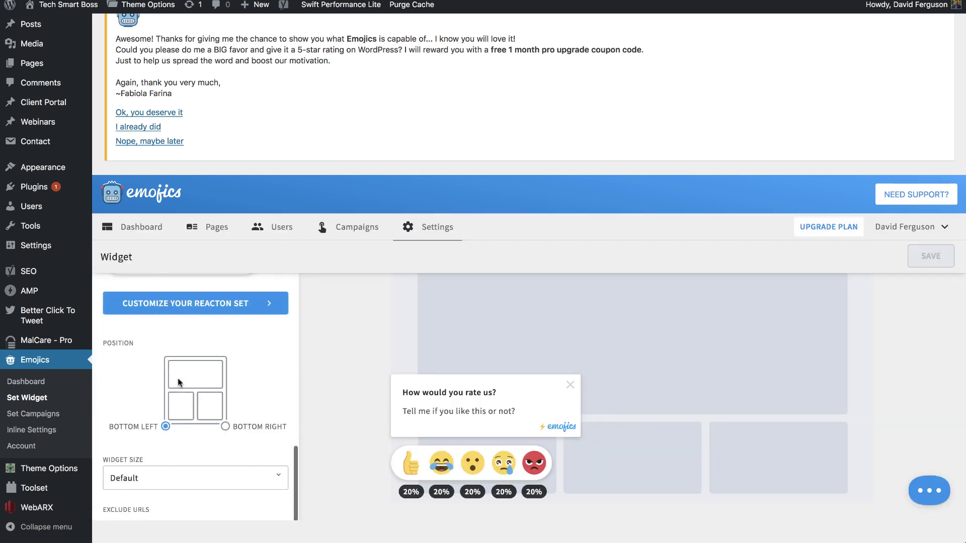
scroll(180, 382, down, 2)
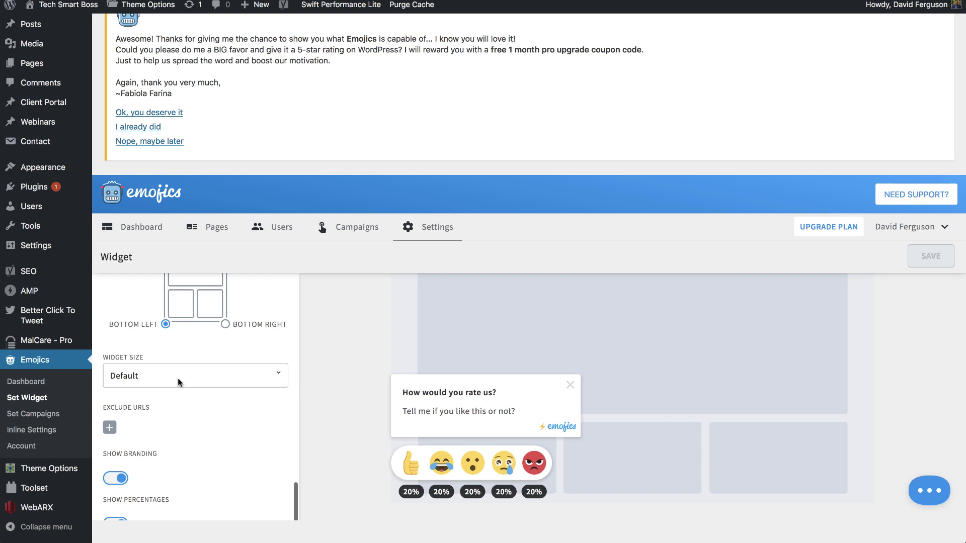
click(115, 479)
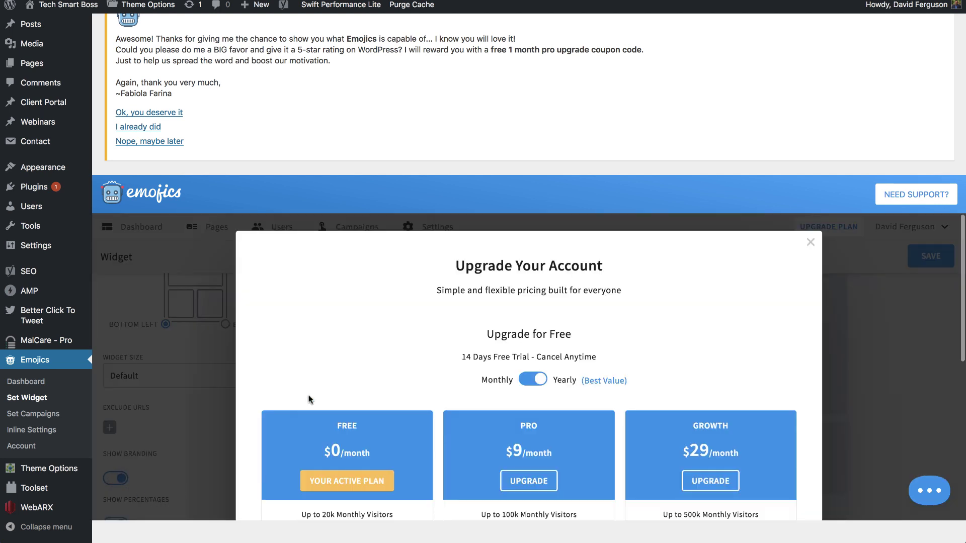
click(196, 390)
Step: Save the widget settings with no exclude-URL rule and bring up the Visit Site link menu
click(109, 427)
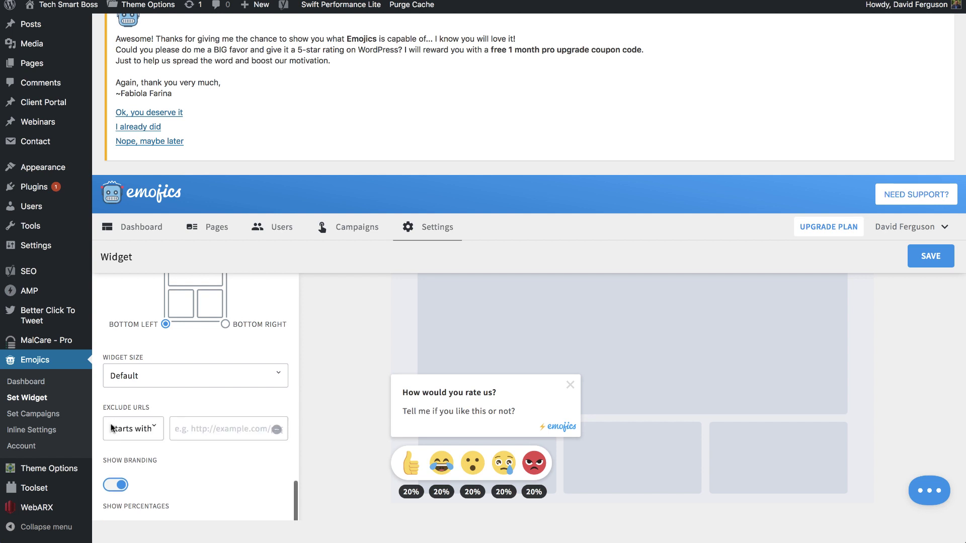
scroll(214, 431, down, 1)
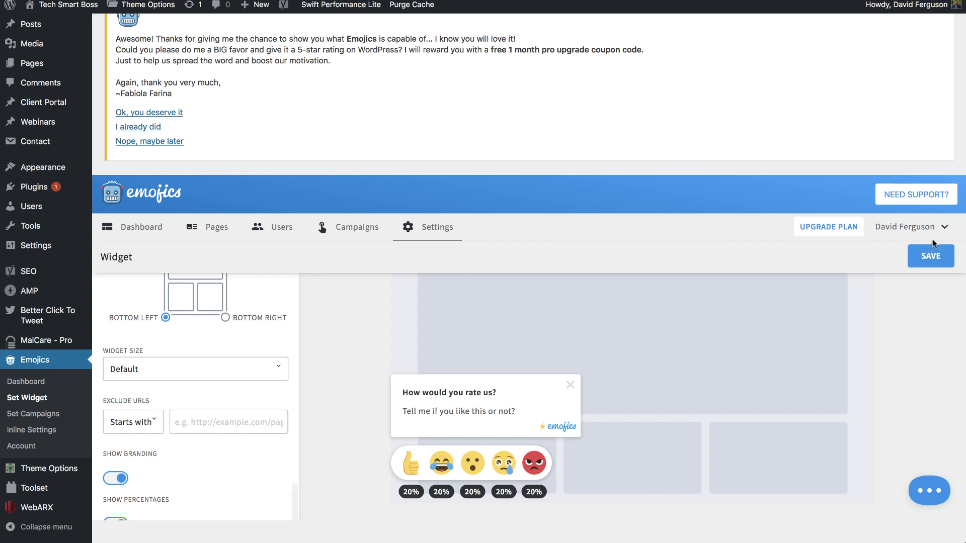
click(930, 256)
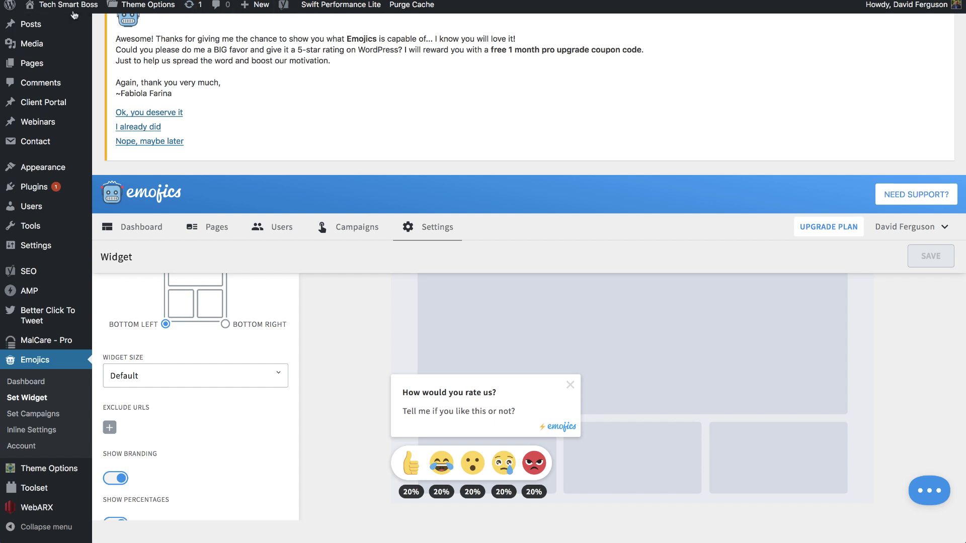
mouse_move(60, 11)
right_click(48, 28)
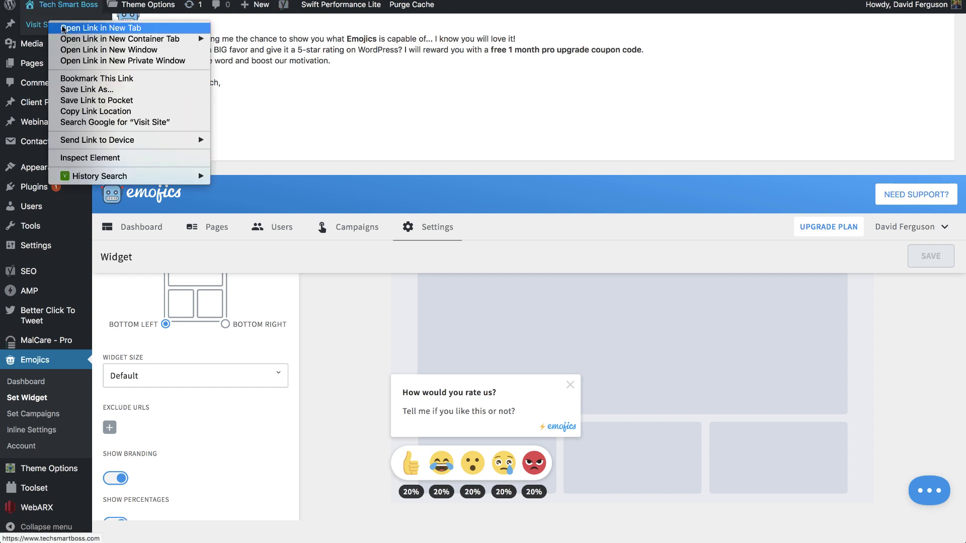
Step: Open the live site in a new tab and scroll the Episode 94 post from Blog to its rating widget
click(62, 28)
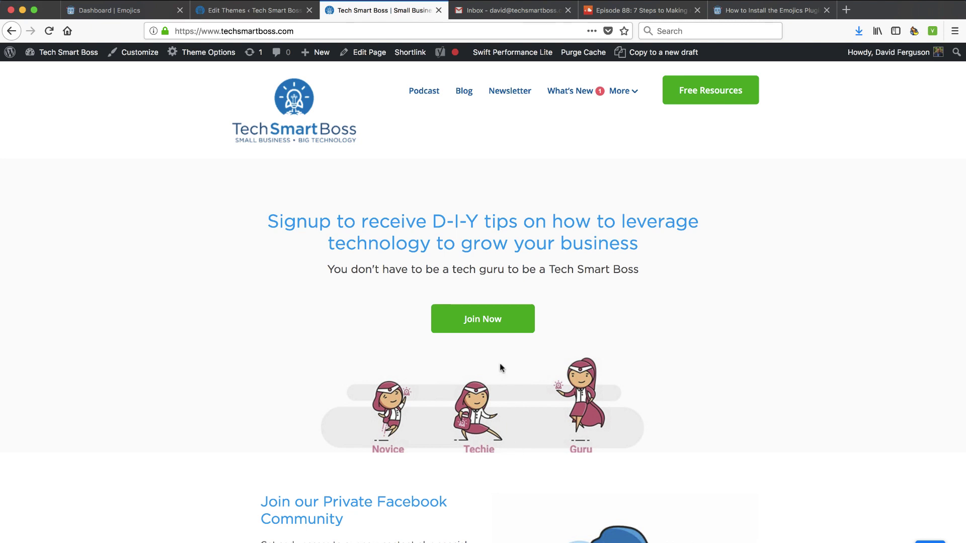
click(464, 95)
click(352, 377)
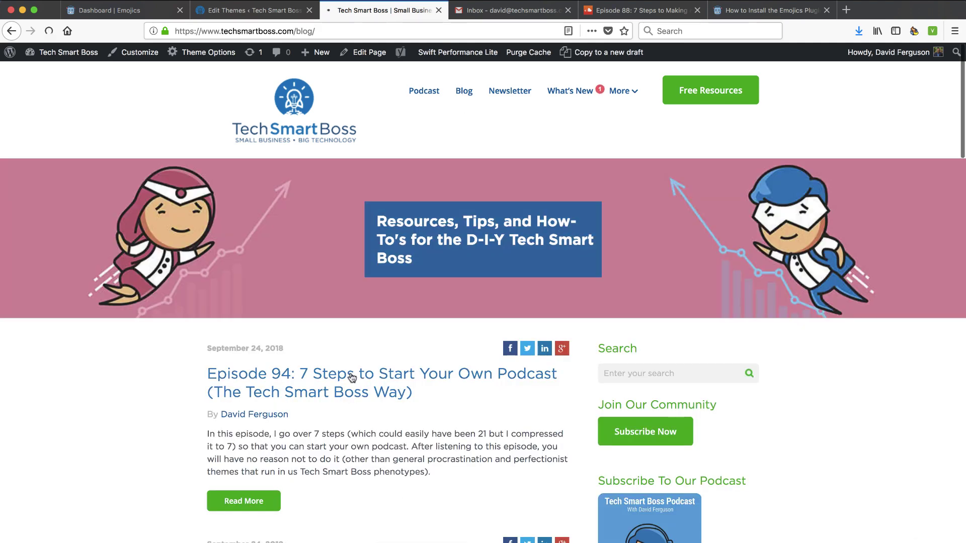
scroll(350, 332, down, 15)
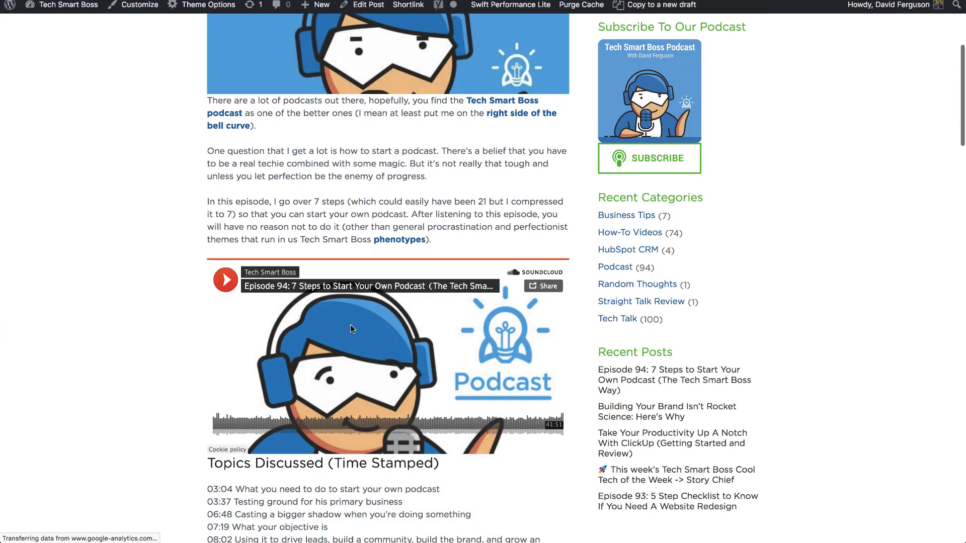
scroll(350, 325, down, 20)
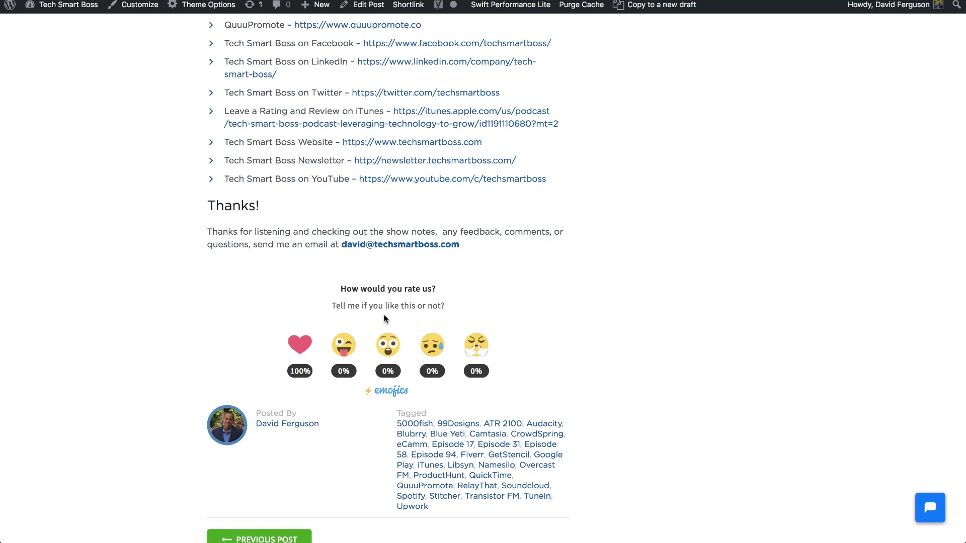
scroll(374, 160, up, 2)
scroll(374, 161, up, 1)
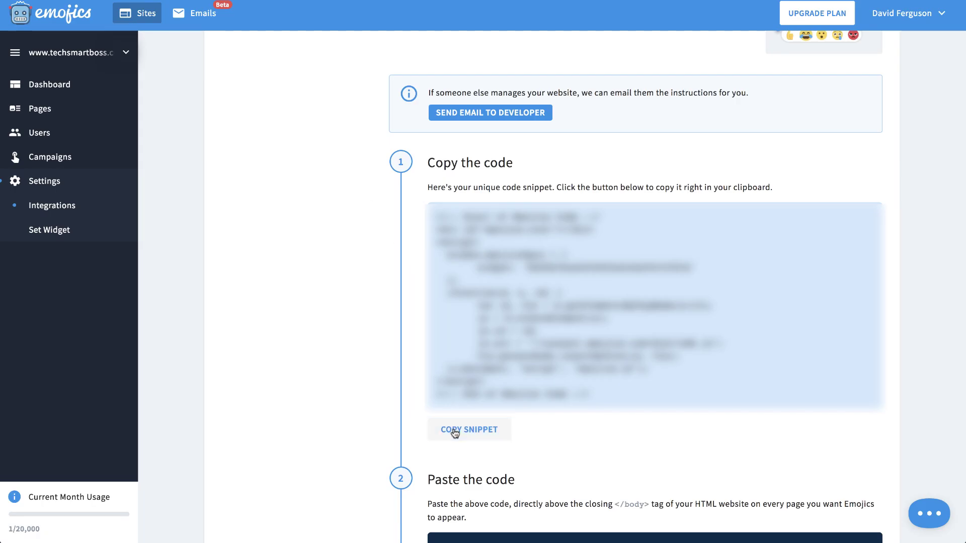
Step: Copy the floating widget's code with COPY SNIPPET
click(453, 429)
scroll(221, 167, up, 3)
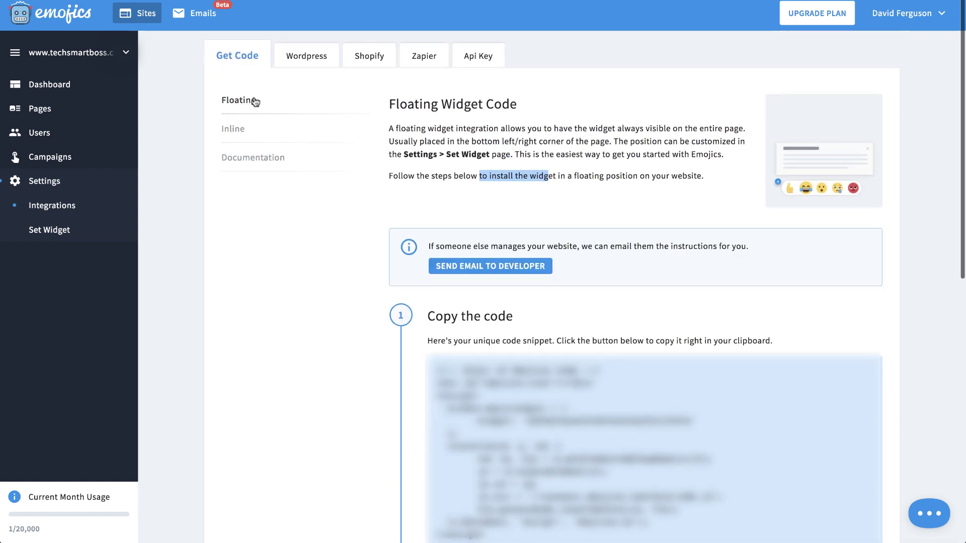
scroll(483, 338, down, 5)
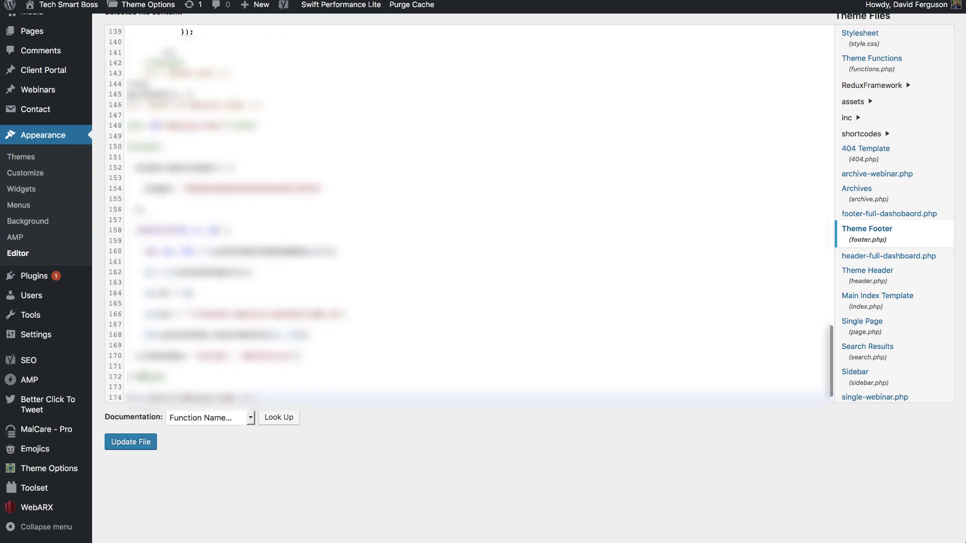
Step: Update footer.php with the Emojics snippet pasted near the end
click(137, 445)
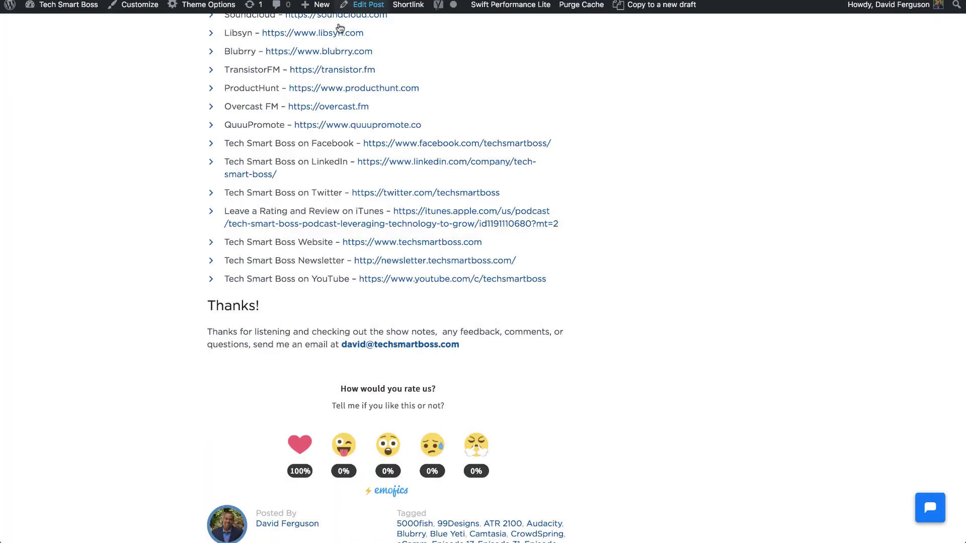
Step: Reload the Episode 94 post and scroll to check for the new floating widget
click(363, 5)
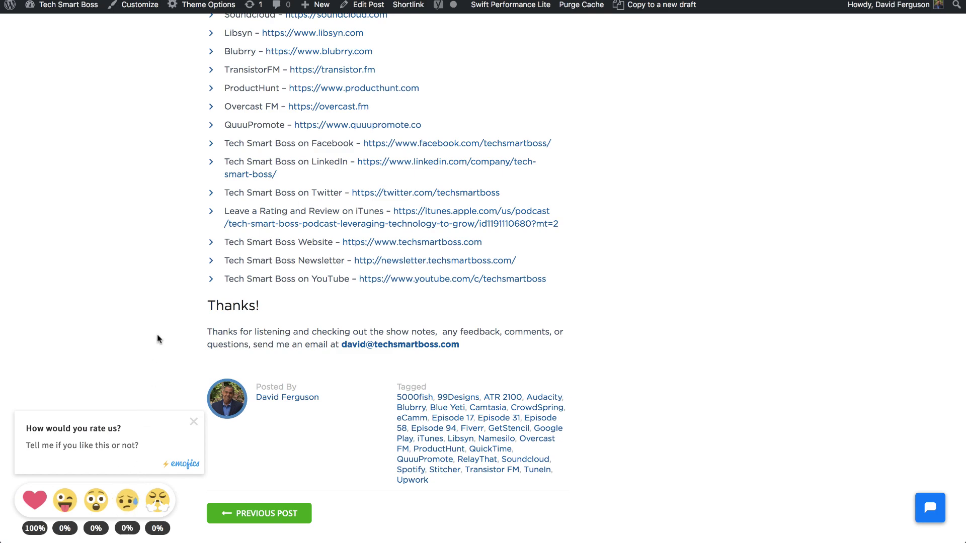
scroll(157, 338, down, 3)
scroll(157, 336, down, 3)
scroll(157, 336, up, 3)
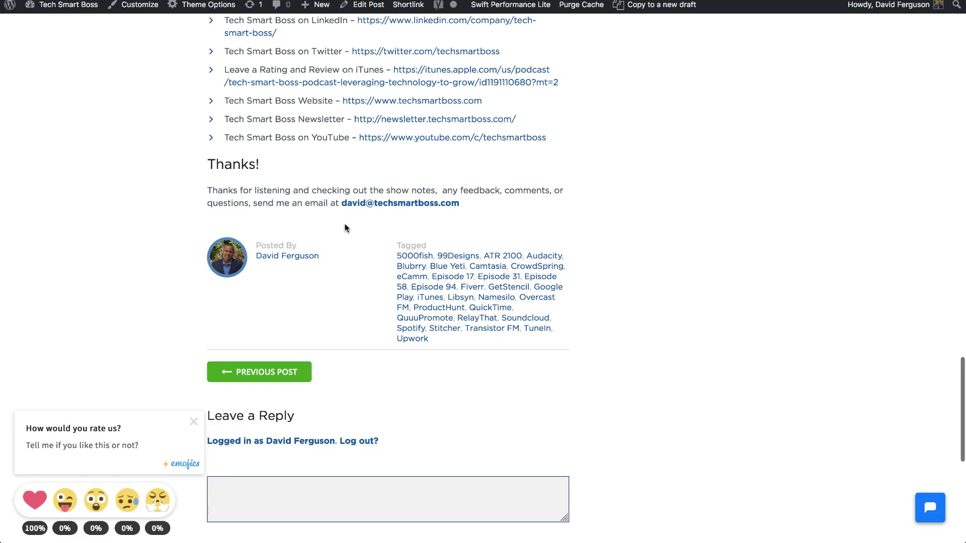
scroll(176, 296, up, 20)
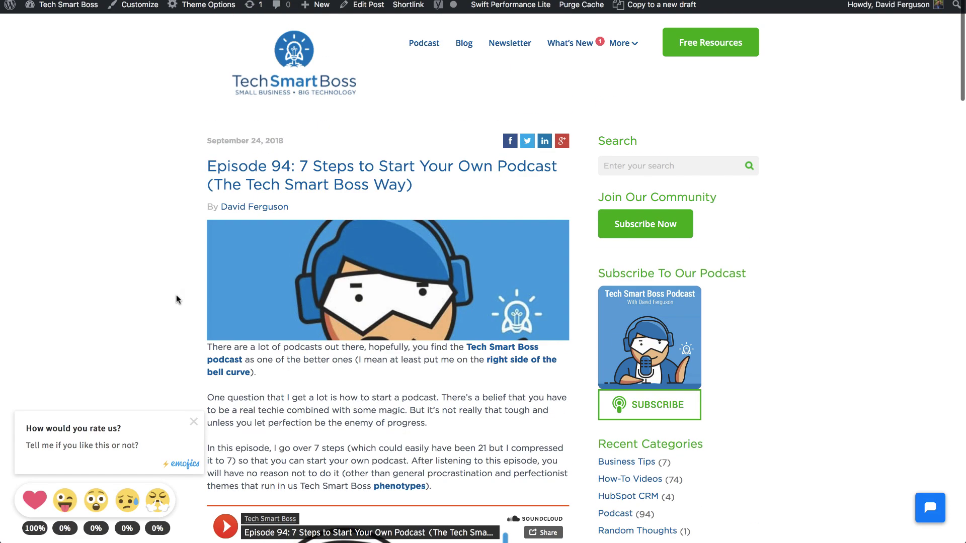
scroll(176, 299, down, 2)
scroll(176, 298, up, 1)
scroll(176, 299, down, 8)
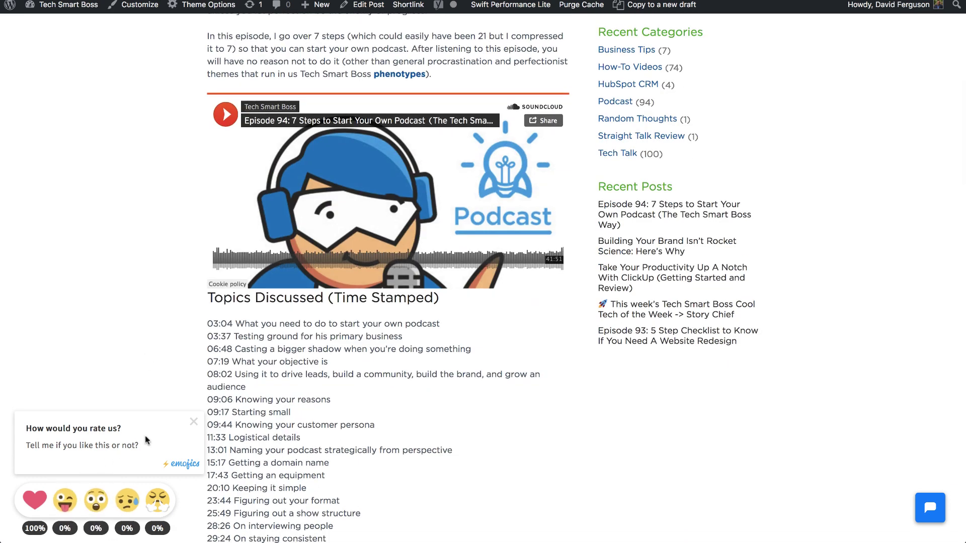
Step: Close the rating prompt, cast an Angry reaction, and dismiss the Thank You popup
click(195, 424)
scroll(141, 436, down, 3)
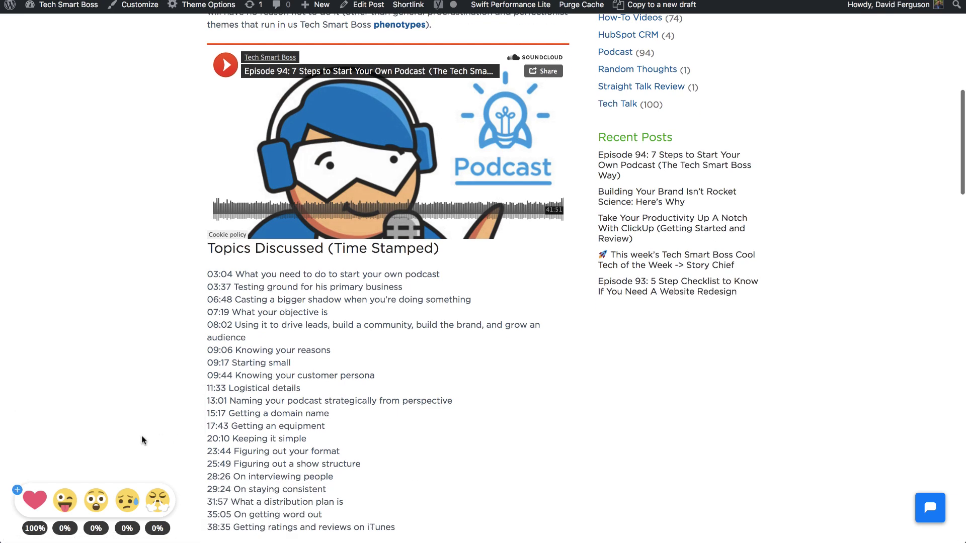
click(160, 502)
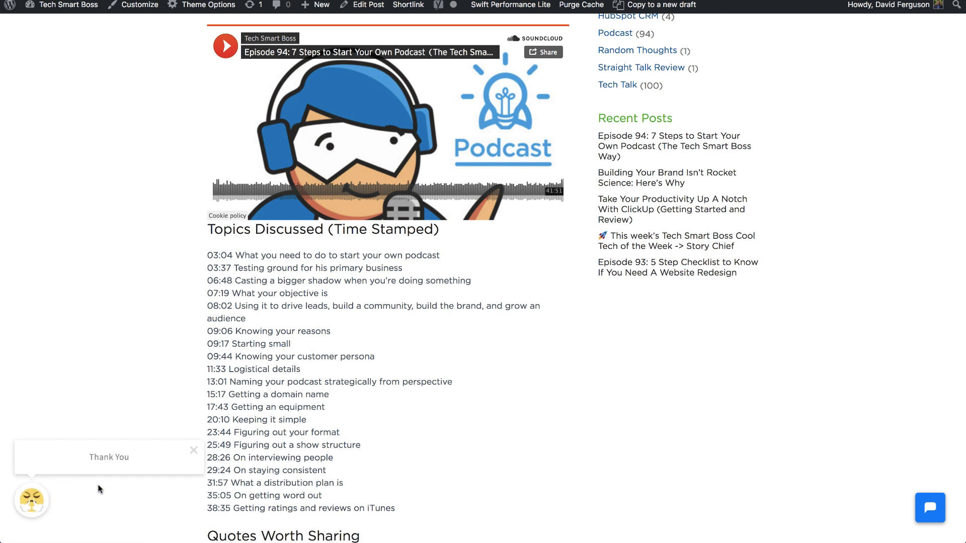
click(194, 451)
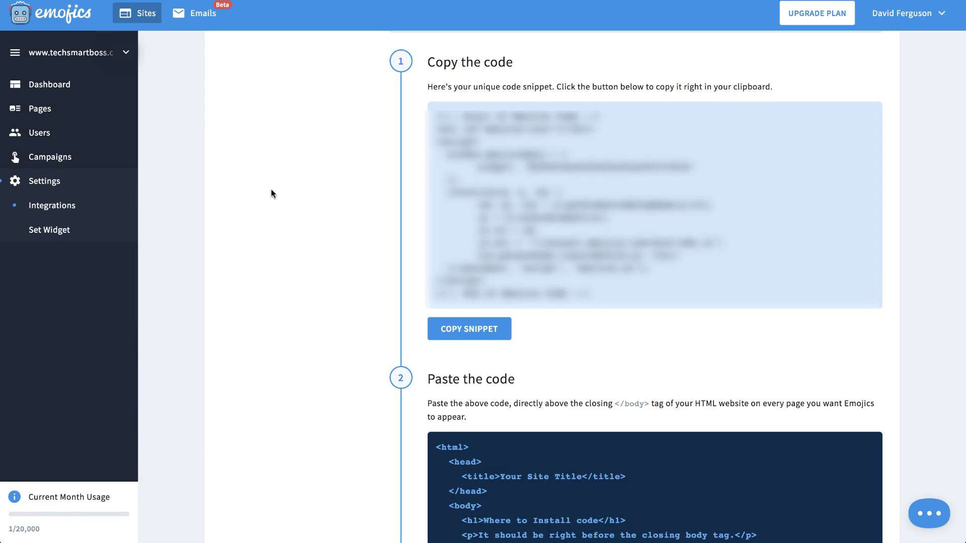
Step: Start a reaction campaign from the campaigns overview, entering 'A' as its name
click(46, 159)
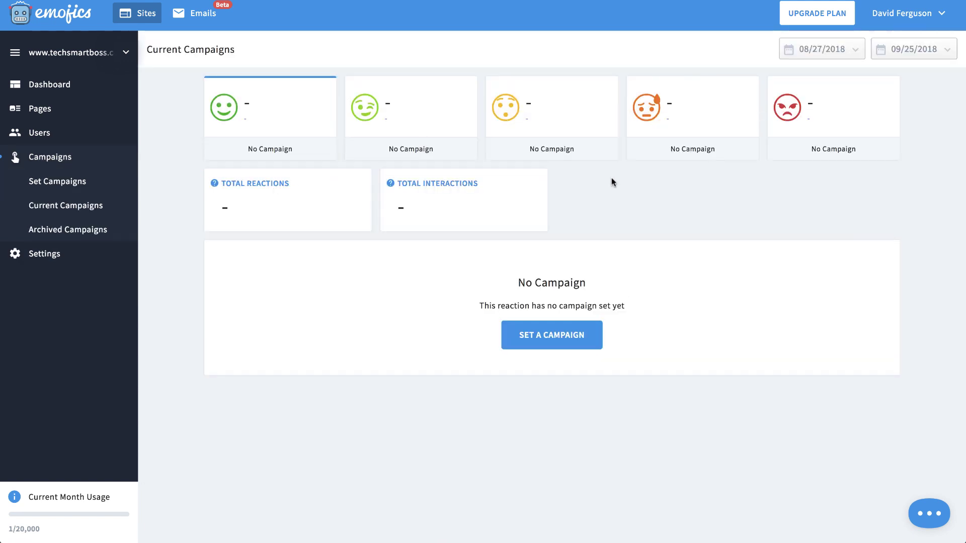
click(544, 335)
click(552, 336)
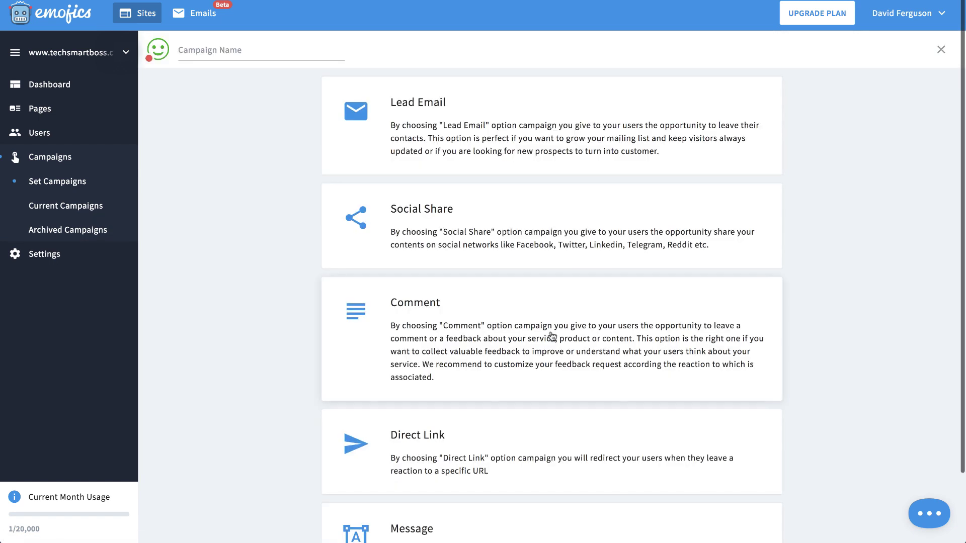
click(272, 52)
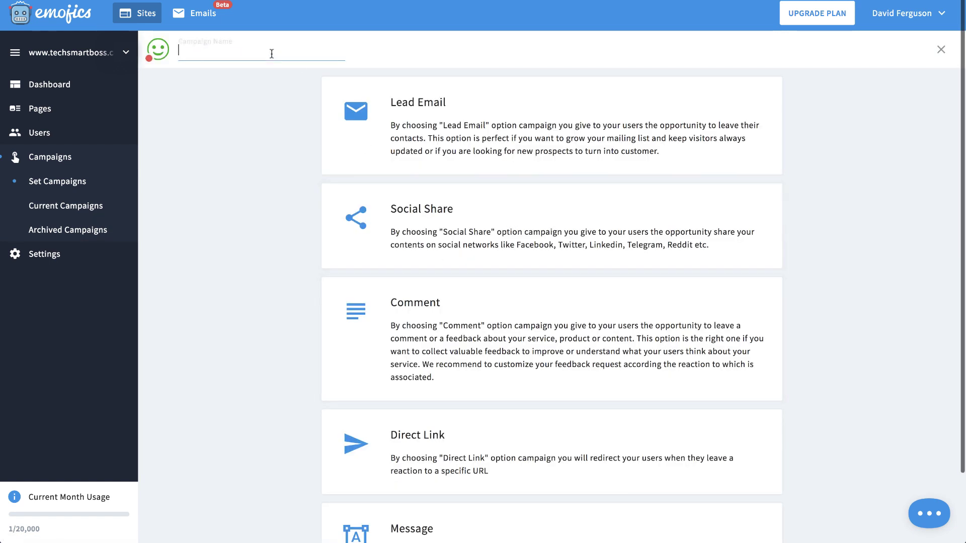
text(Angry)
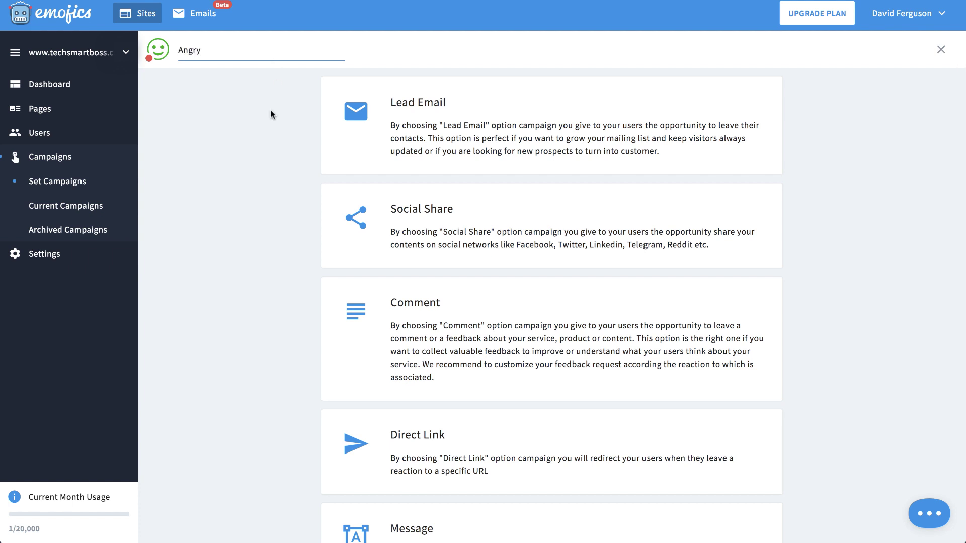
click(259, 159)
scroll(288, 233, down, 2)
scroll(468, 153, up, 1)
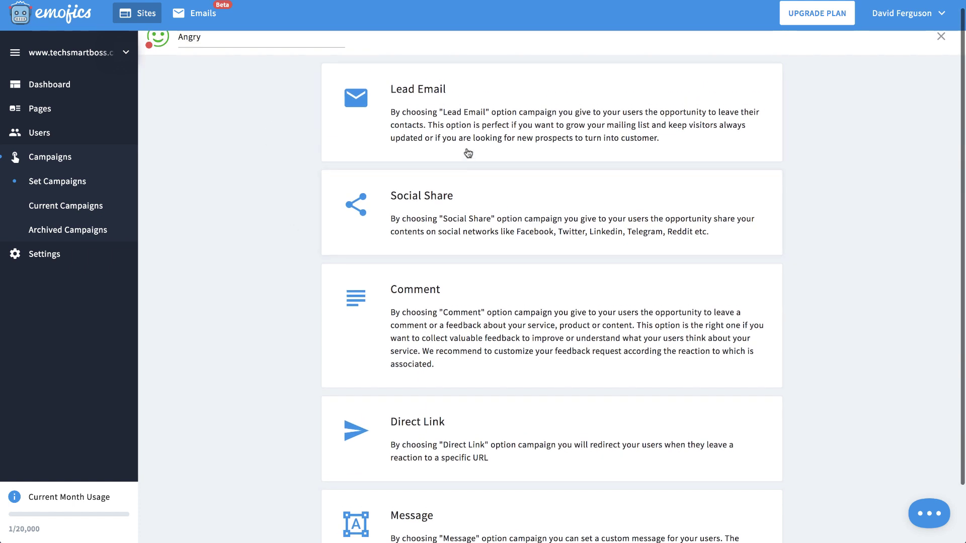
scroll(498, 127, down, 2)
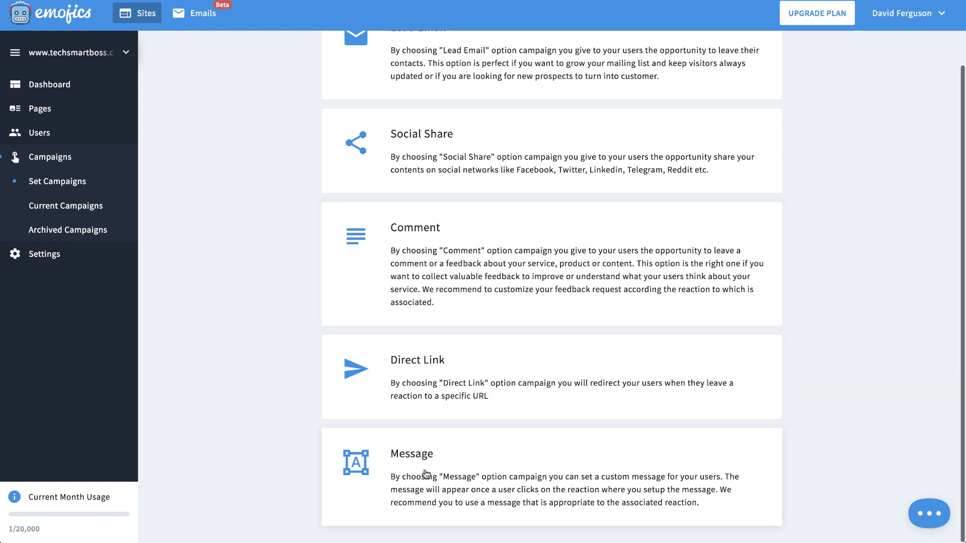
Step: Preview the Comment campaign type's label and submit text settings, then close it
click(441, 286)
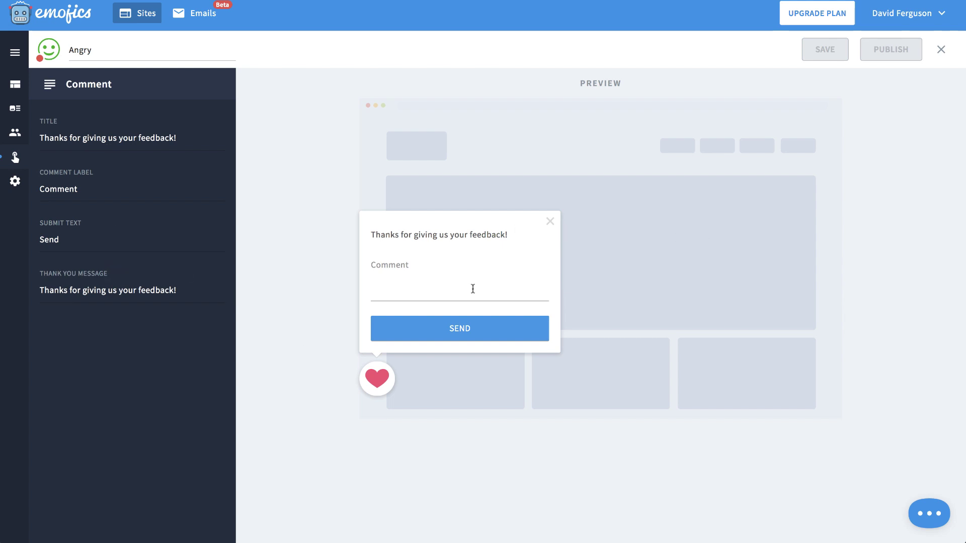
click(114, 187)
click(102, 235)
click(939, 50)
Step: Preview the Lead Email and Direct Link campaign types, then return to the campaigns table
click(437, 142)
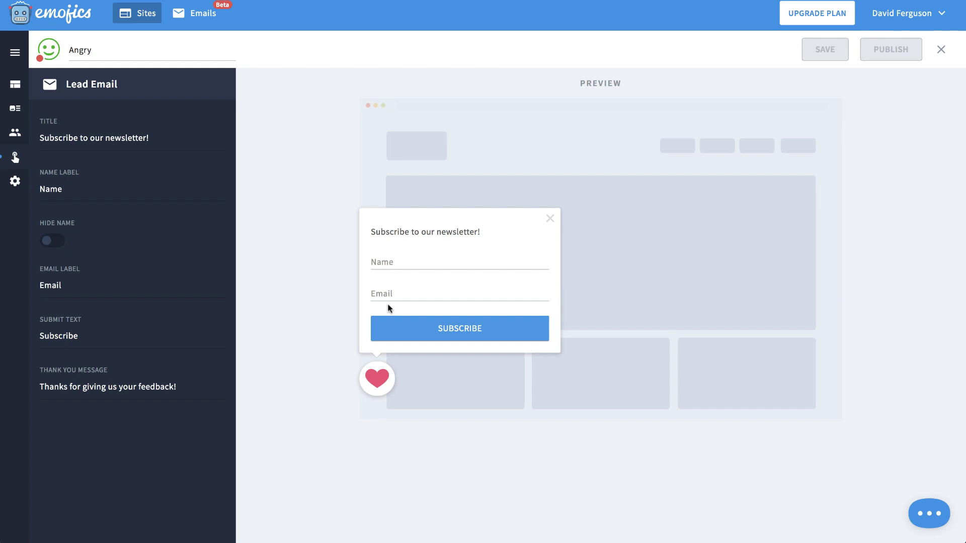
click(940, 50)
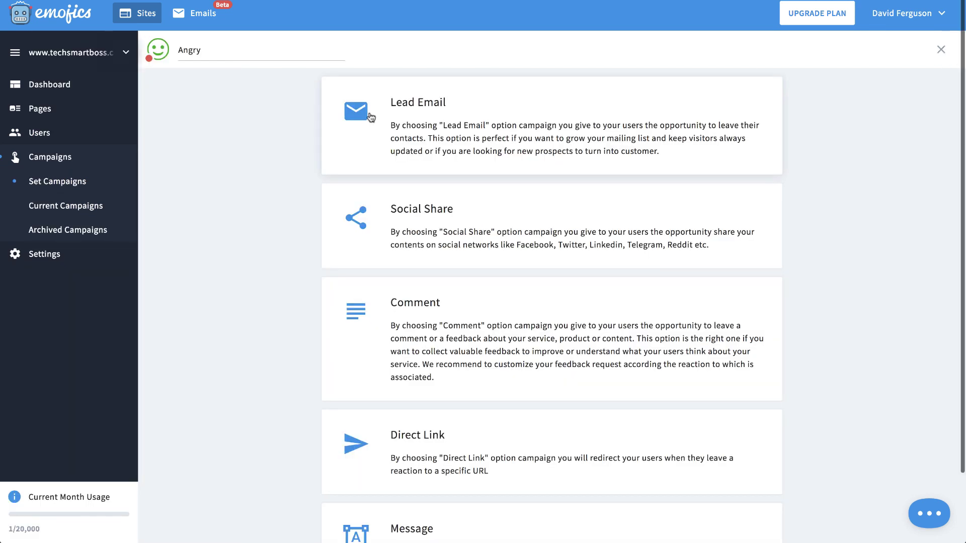
click(434, 431)
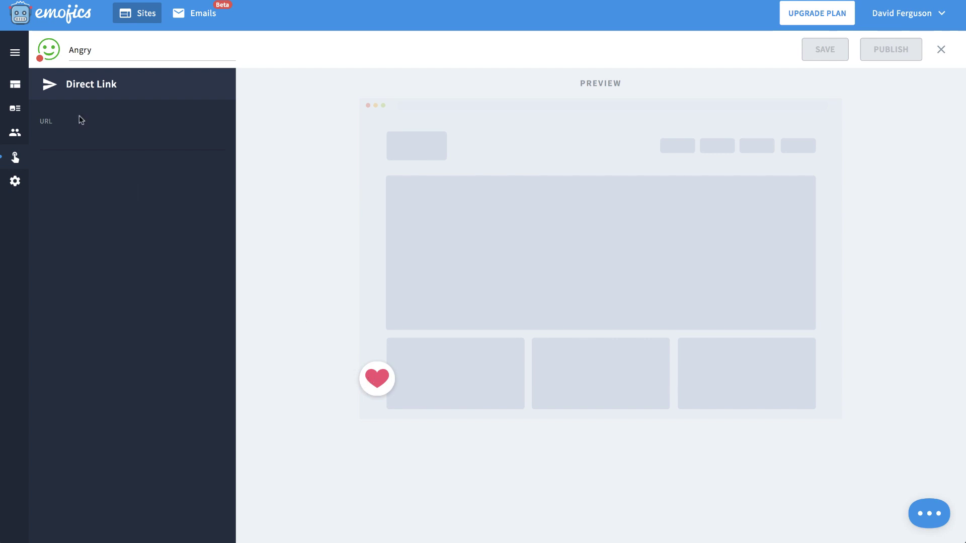
click(941, 49)
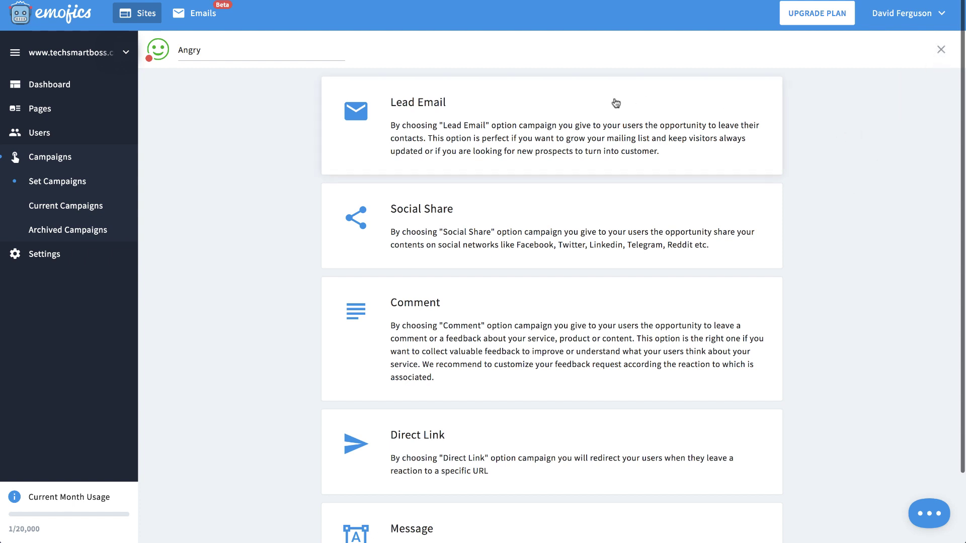
click(52, 185)
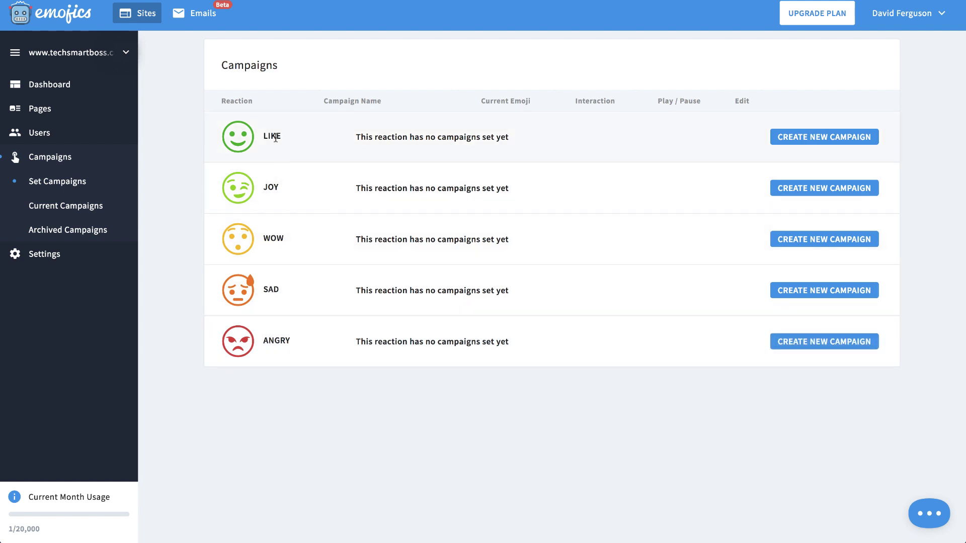
Step: Start a new ANGRY campaign and view the Message type's thank-you message without saving
click(803, 341)
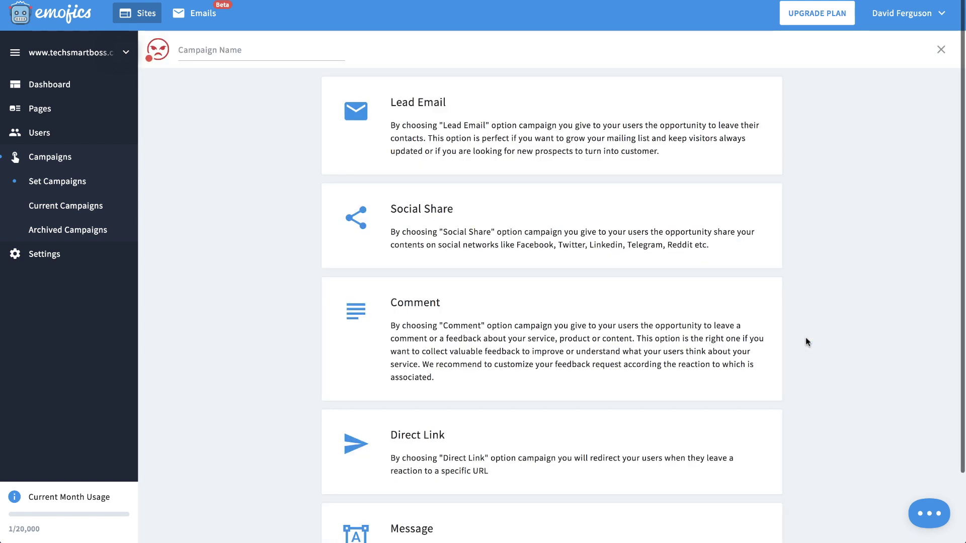
scroll(806, 342, down, 2)
click(649, 518)
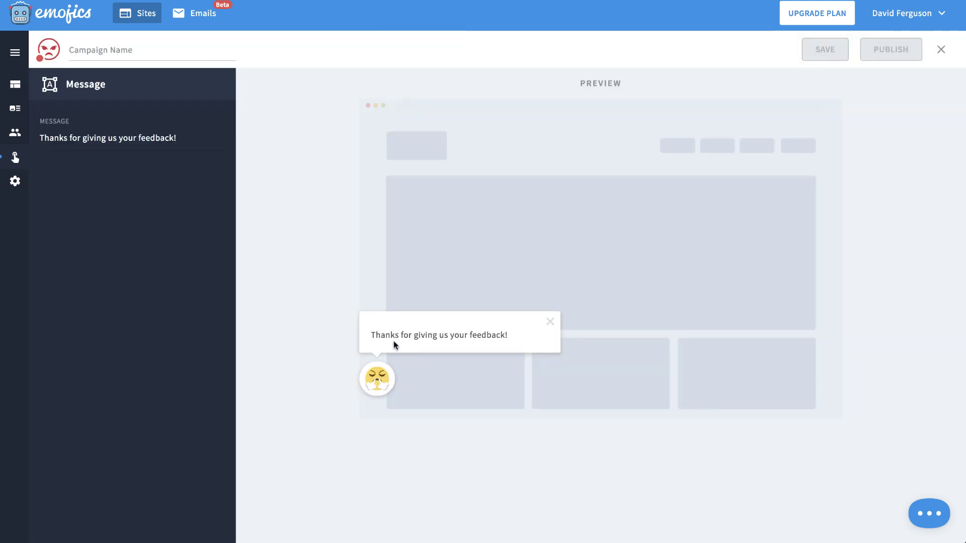
click(141, 139)
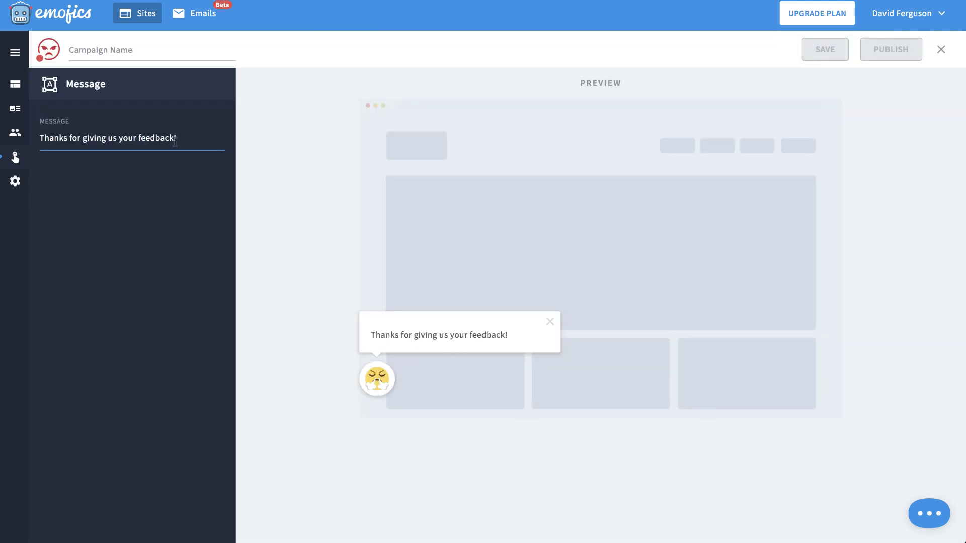
click(940, 49)
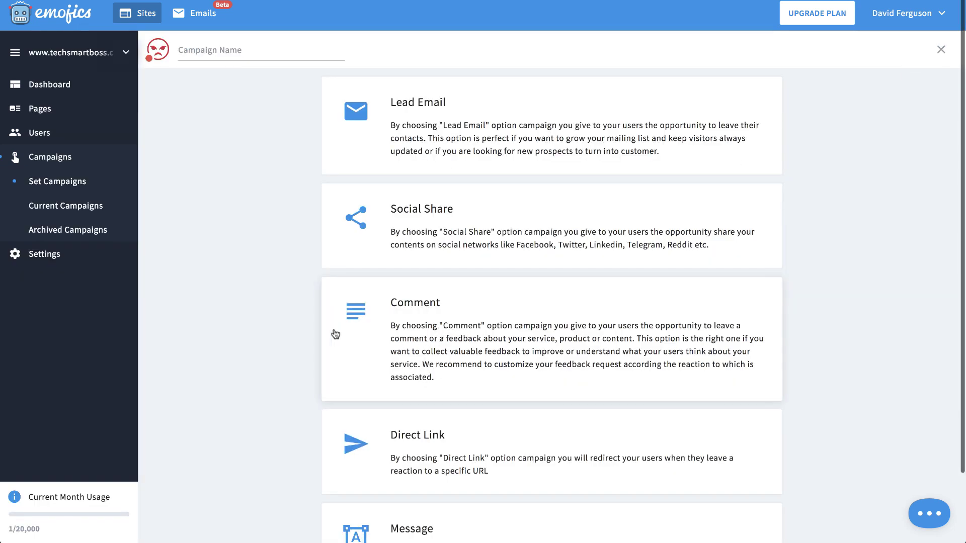
Step: Preview the Comment and Direct Link campaign types, closing each without saving
click(447, 349)
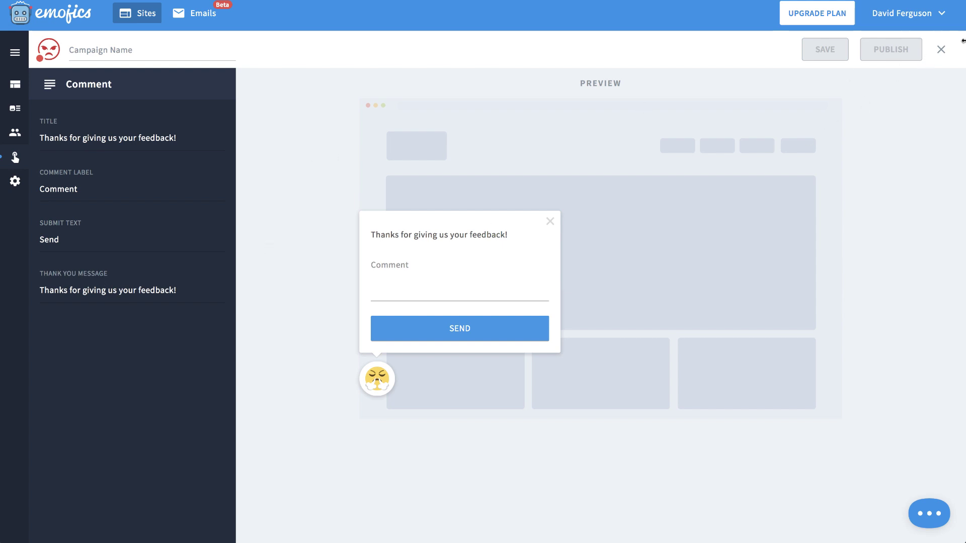
click(941, 49)
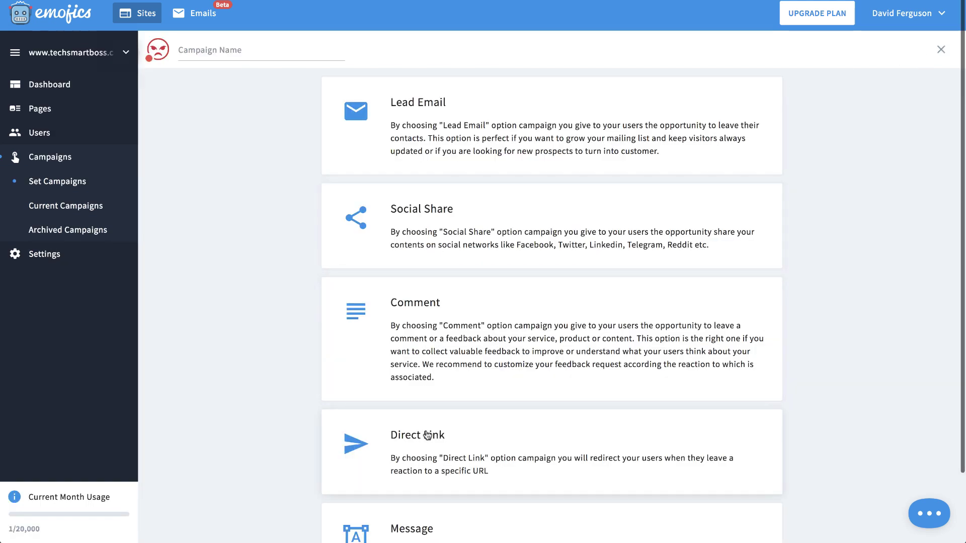
click(427, 436)
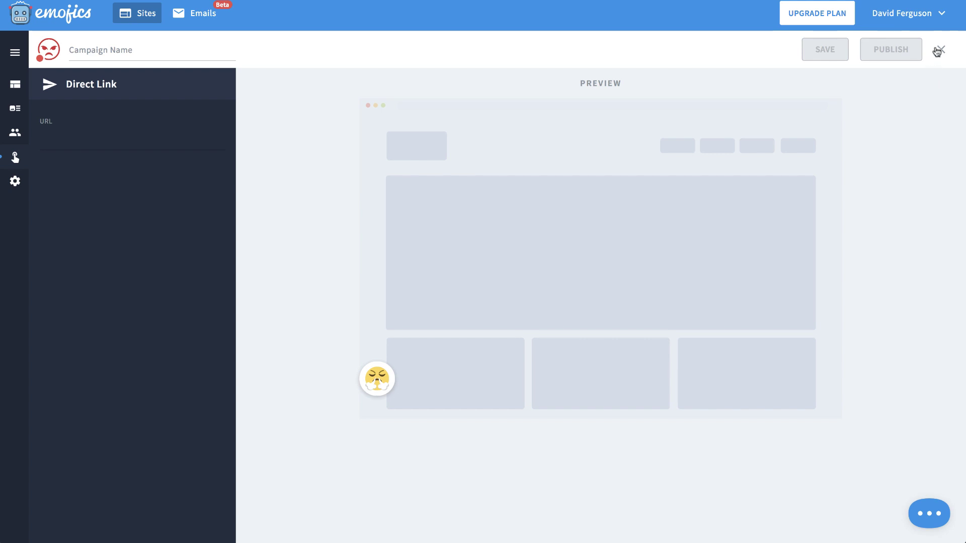
click(940, 49)
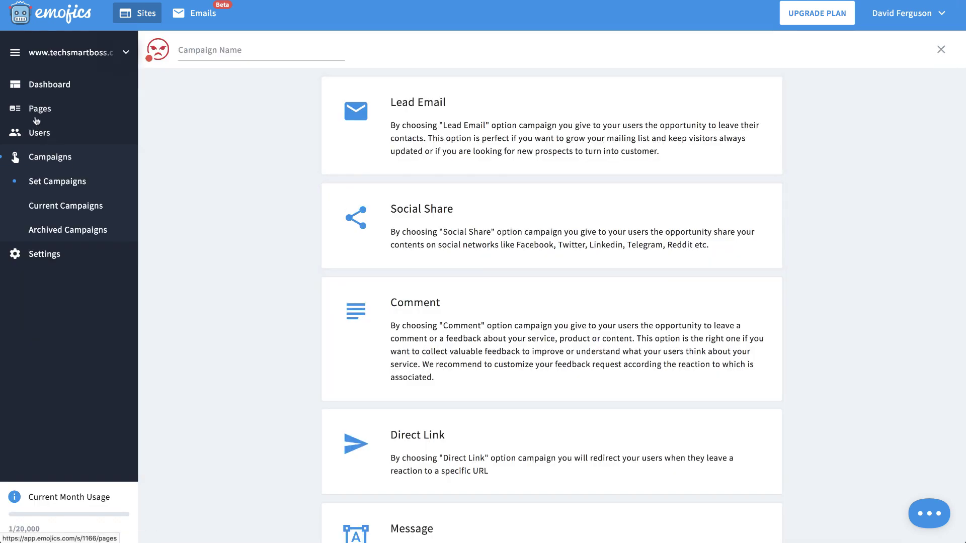
Step: Review the dashboard's 2 reactions (one Like, one Angry), then open the locked Pages insights
click(54, 84)
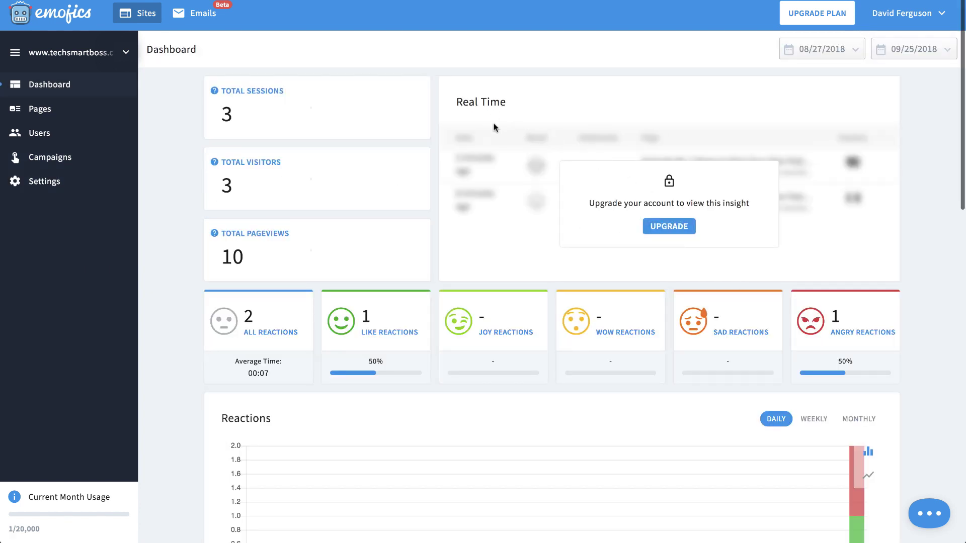
scroll(493, 126, down, 5)
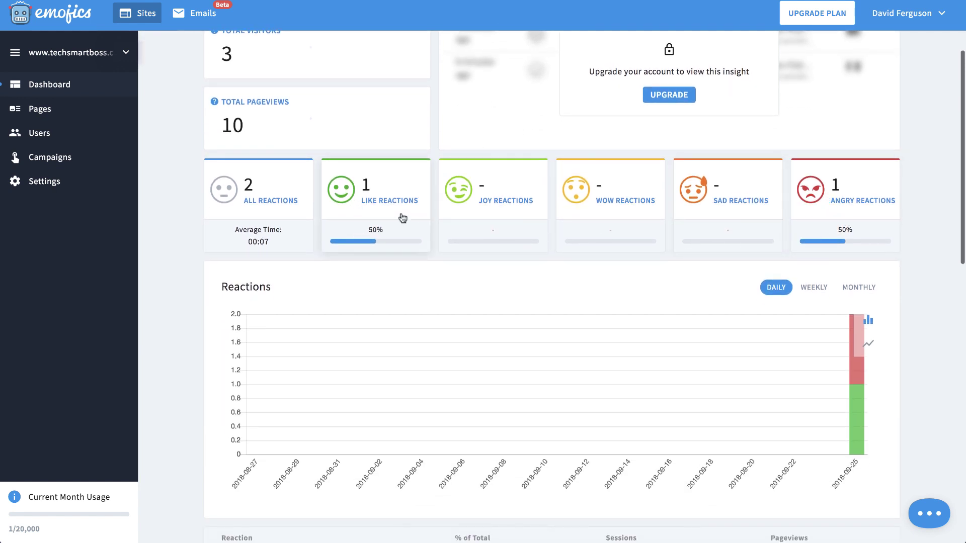
scroll(850, 423, down, 10)
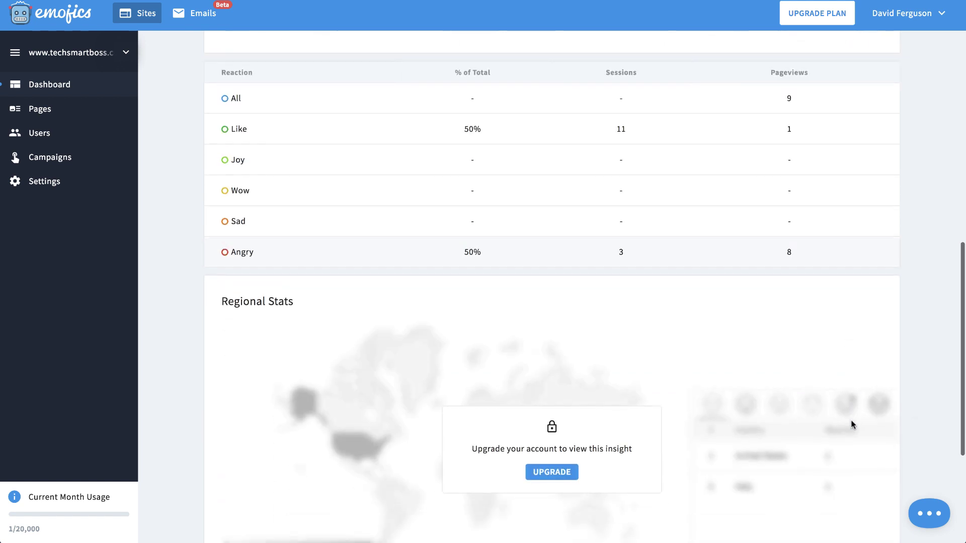
scroll(623, 405, down, 5)
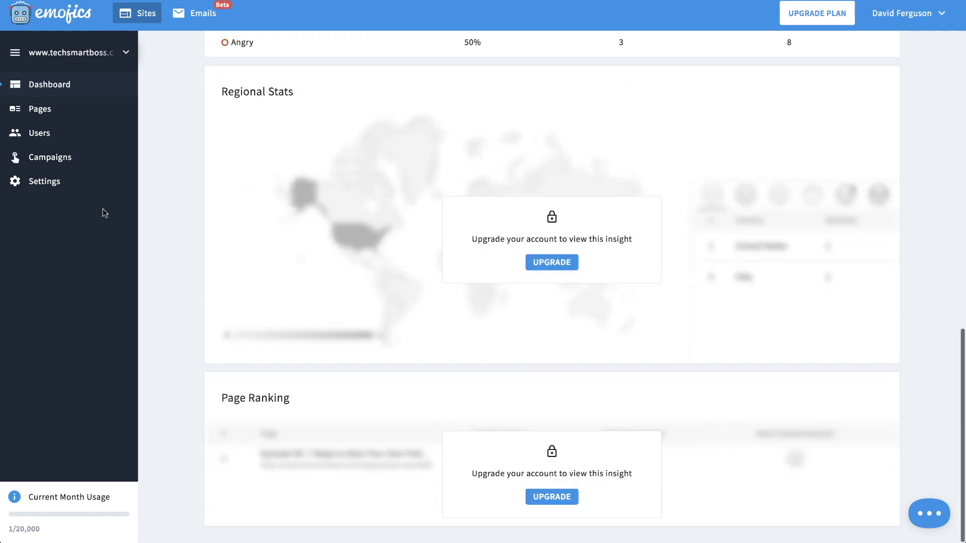
click(35, 118)
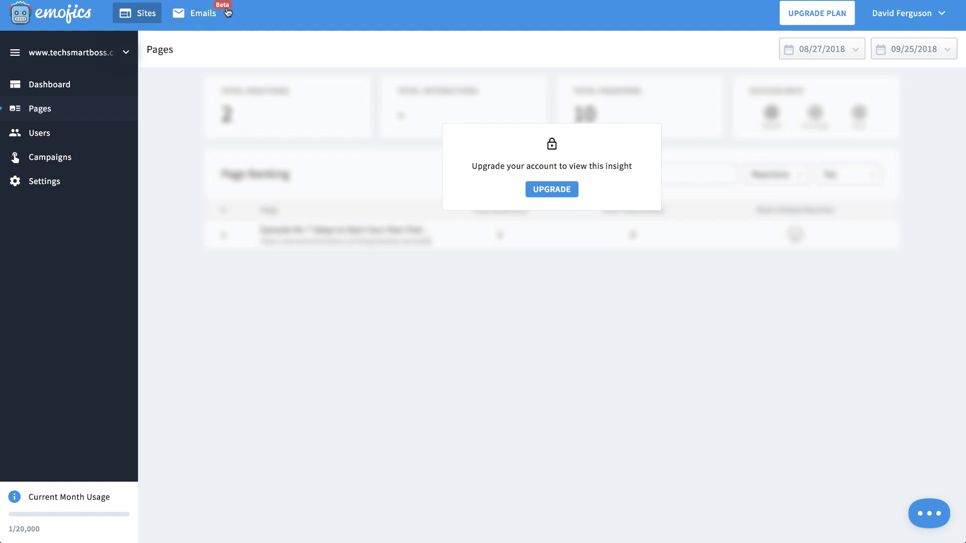
Step: Create the first email widget named 'Support Footer Email' with Support purpose and Small size
click(196, 17)
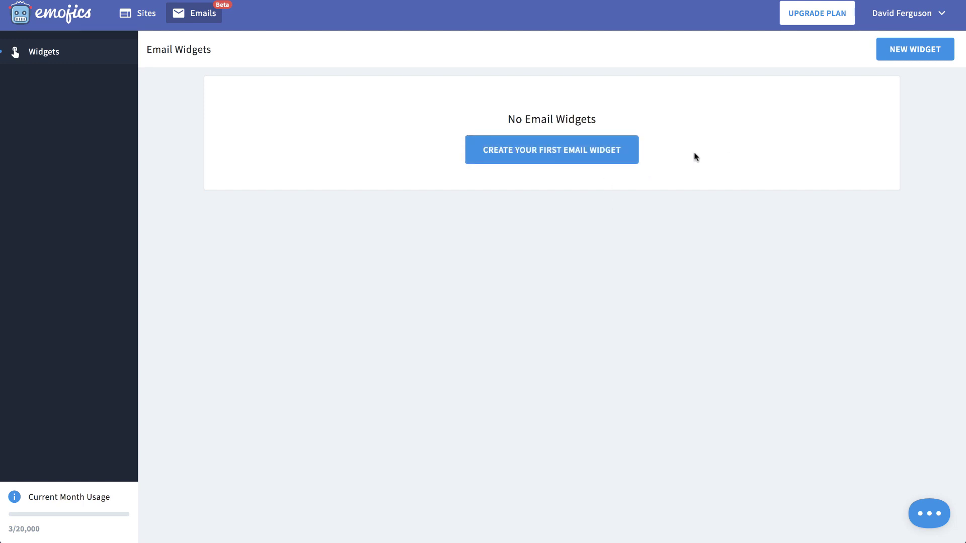
click(556, 154)
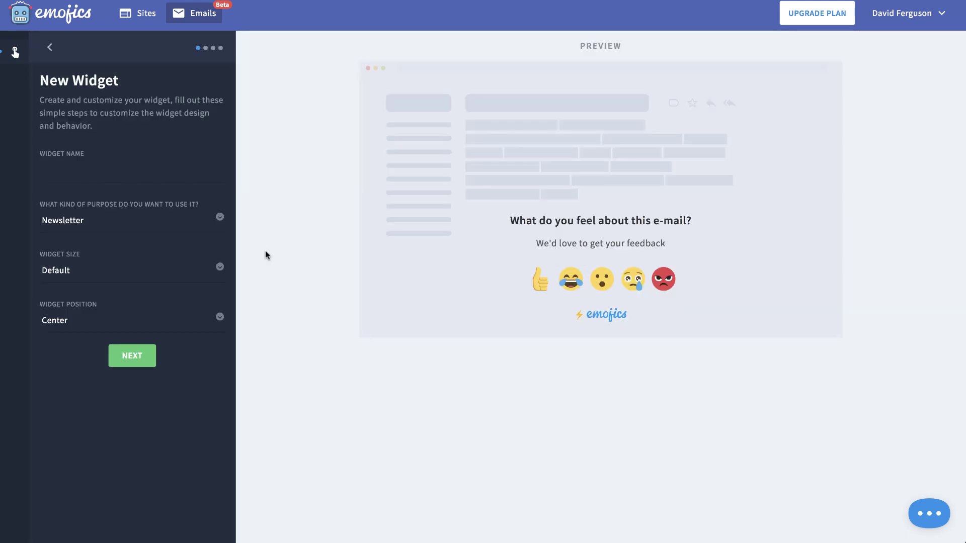
click(208, 223)
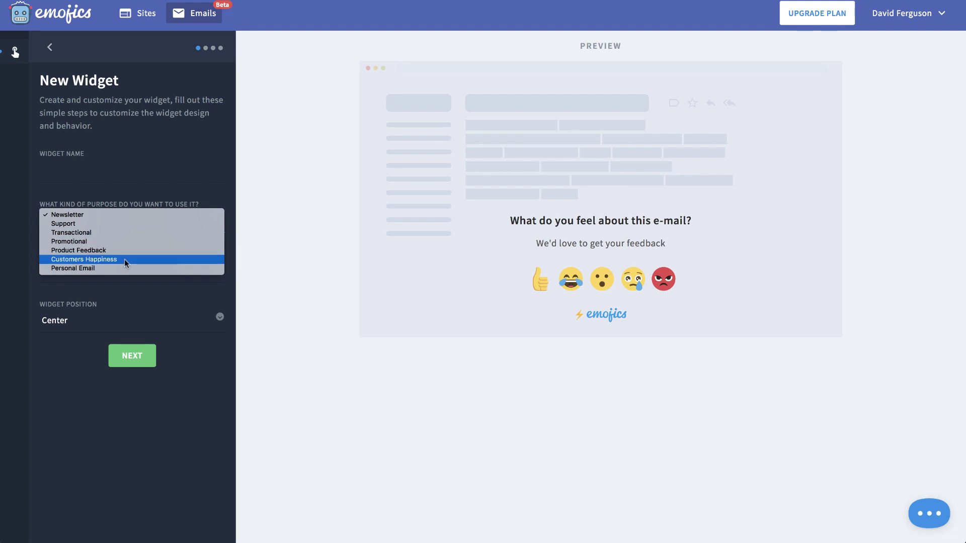
click(119, 223)
click(120, 167)
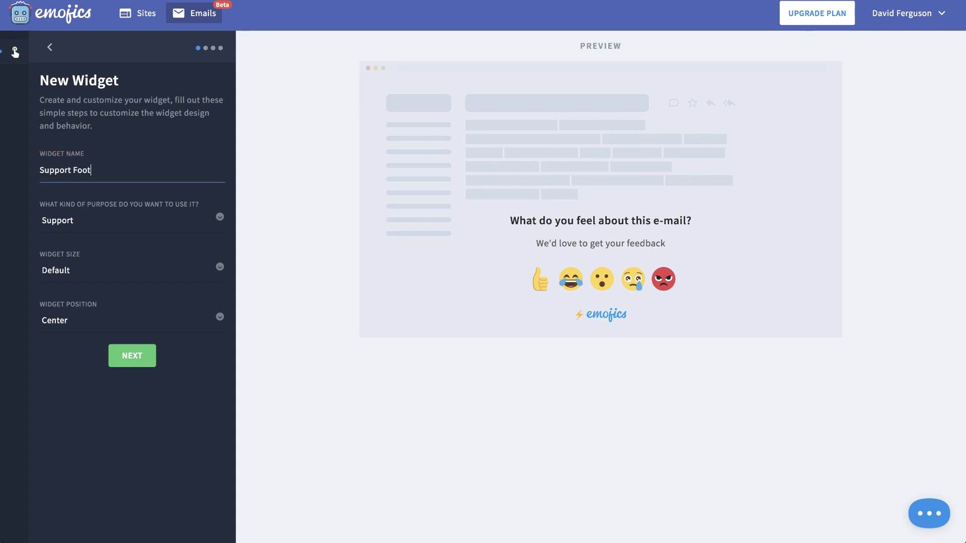
click(155, 272)
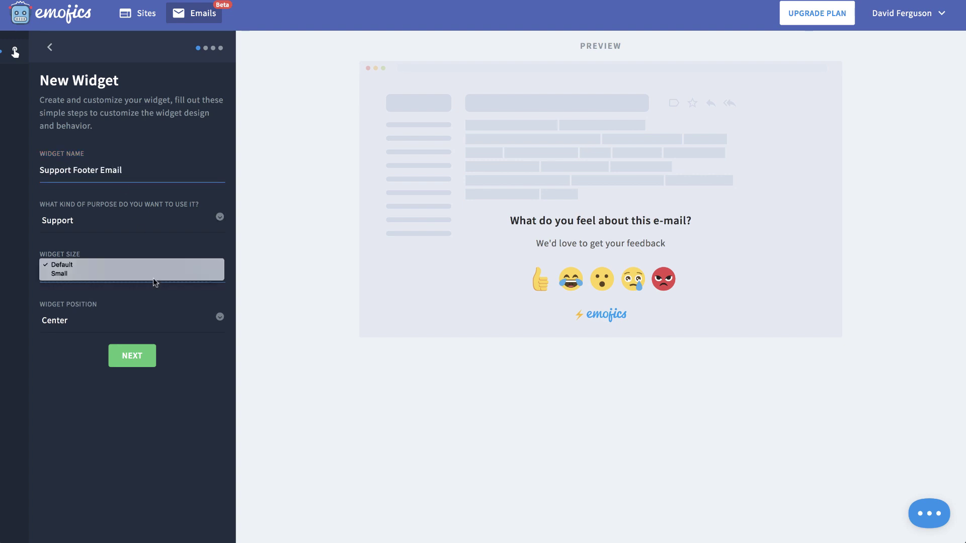
click(150, 275)
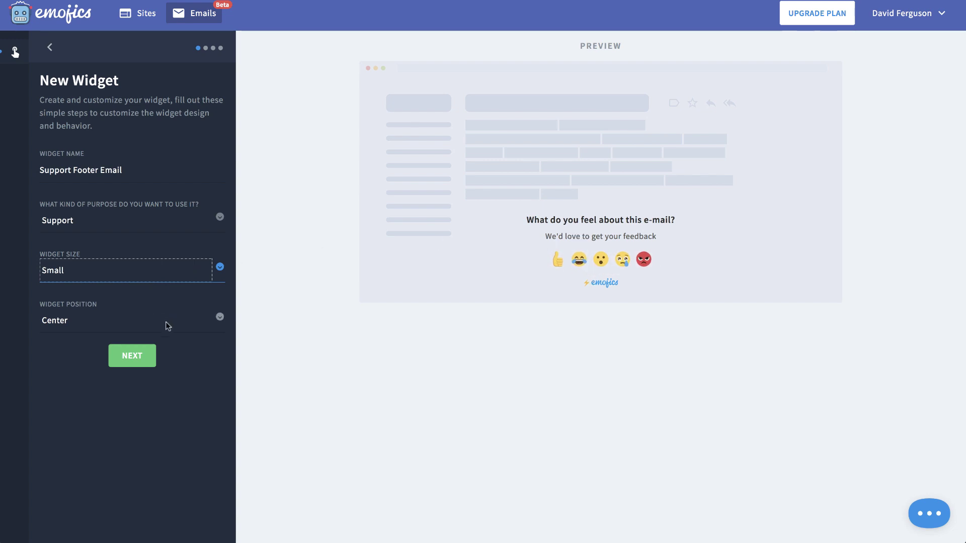
click(144, 354)
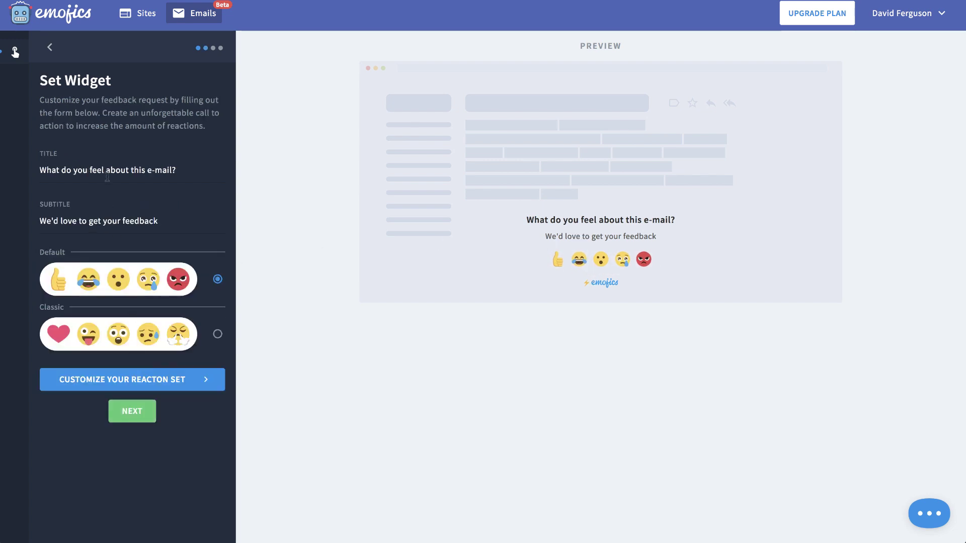
Step: Replace the widget title with 'How do you feel about our support?'
drag(186, 169, 39, 168)
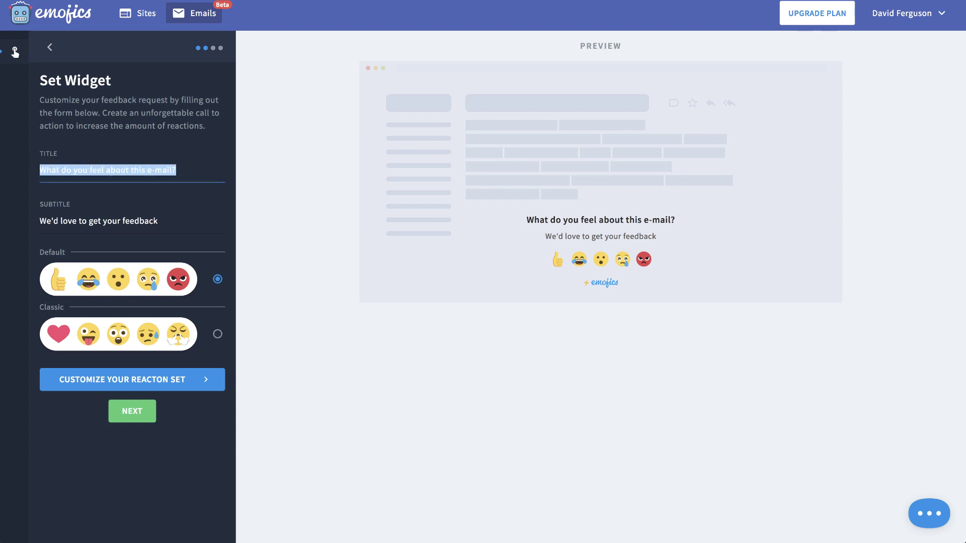
text(How do you feel abou)
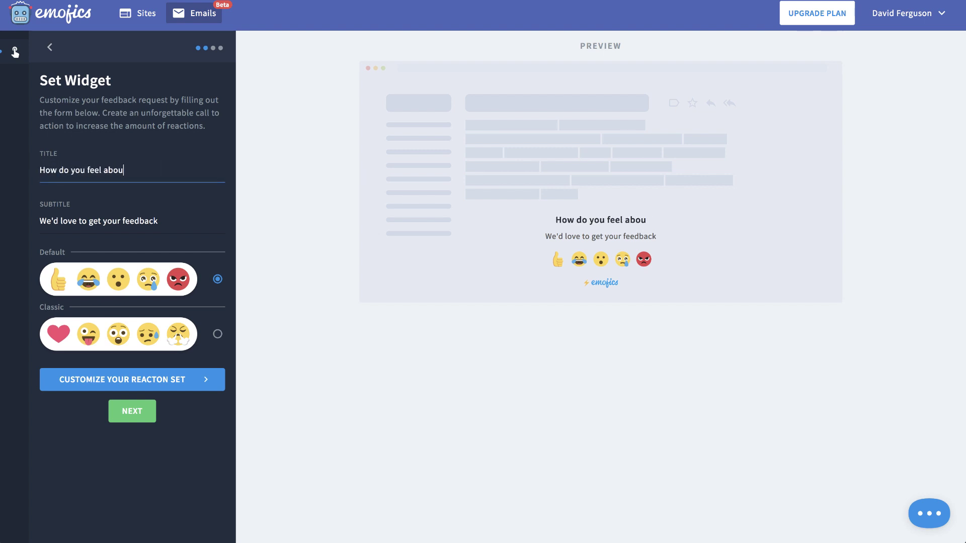
text(t our support?)
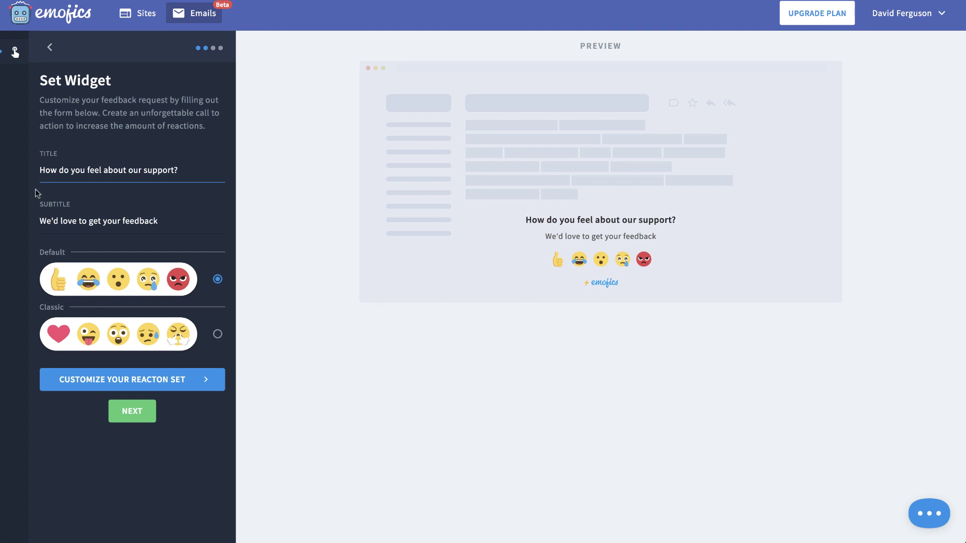
click(100, 221)
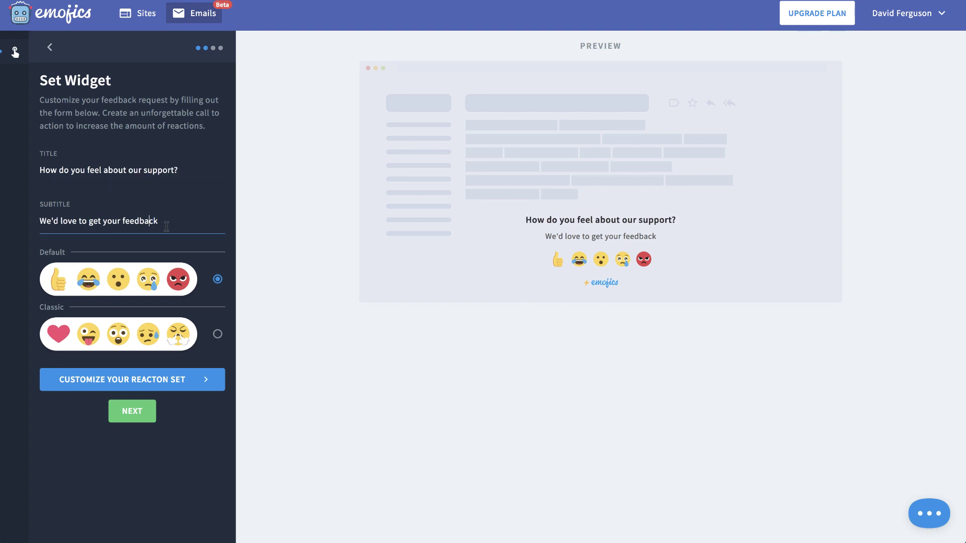
Step: Select the Classic reaction set, leaving its emoji customization unchanged, and continue to landing page campaigns
click(213, 337)
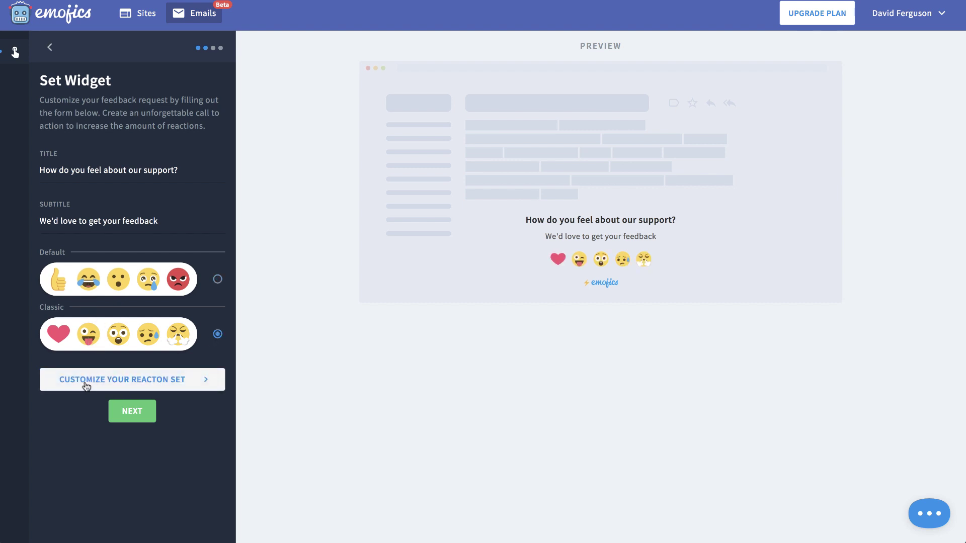
click(143, 386)
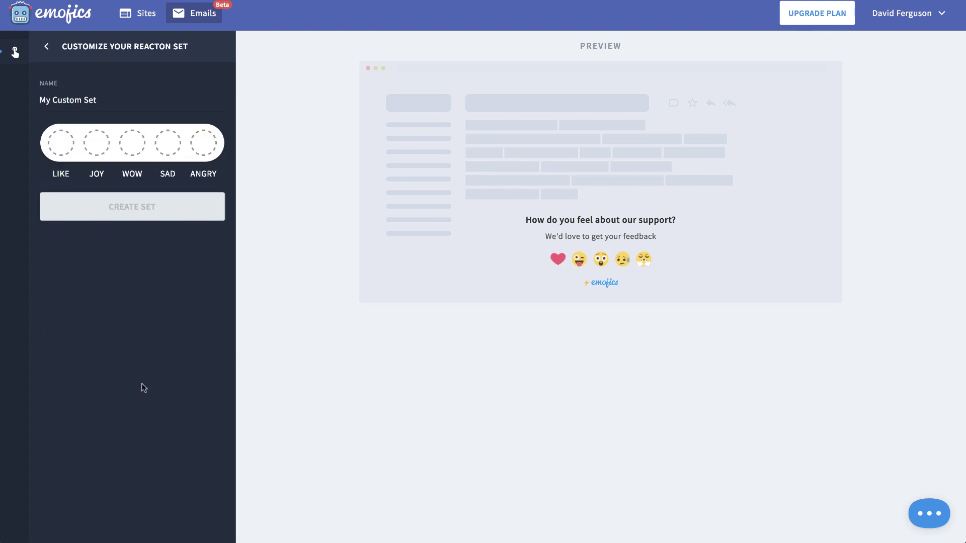
click(63, 144)
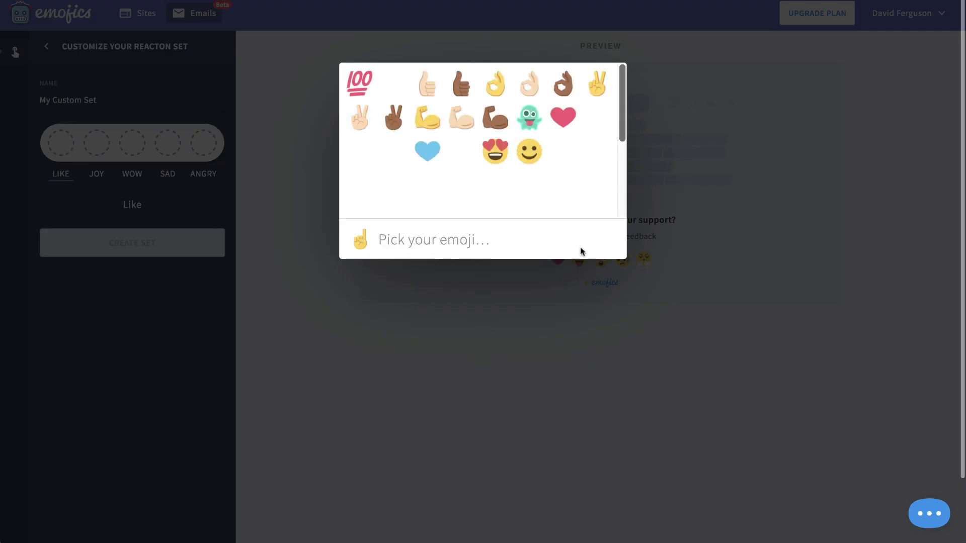
click(201, 200)
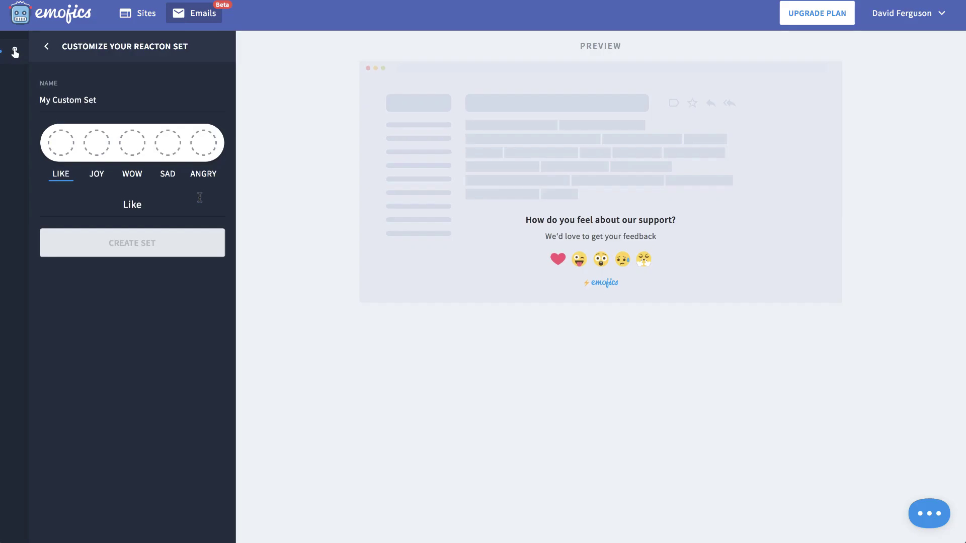
click(47, 46)
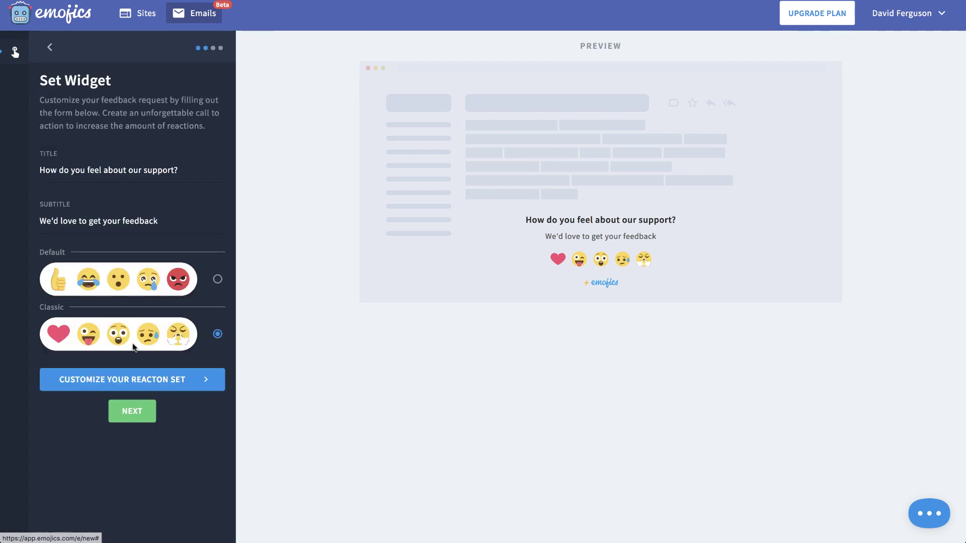
click(133, 410)
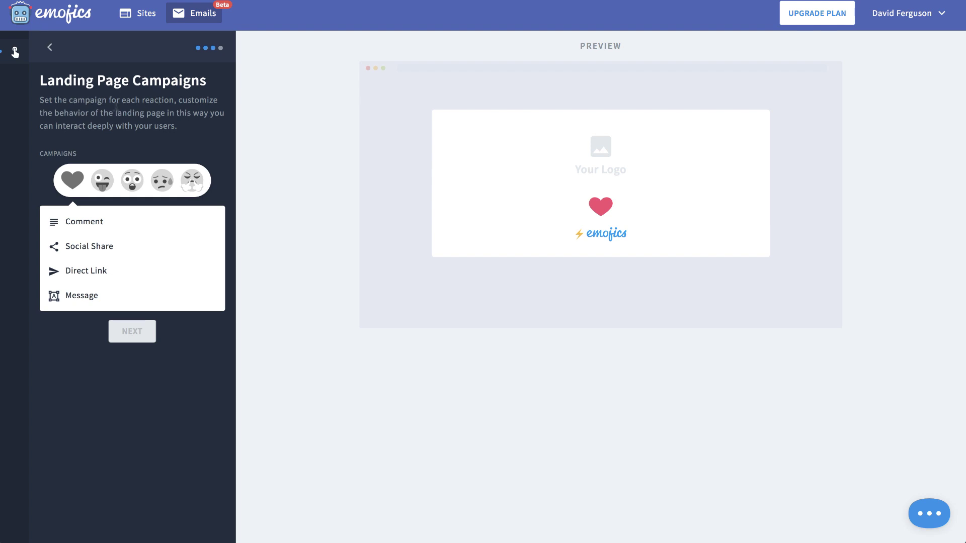
Step: Give the angry and sad reactions each a Comment landing-page campaign
click(196, 186)
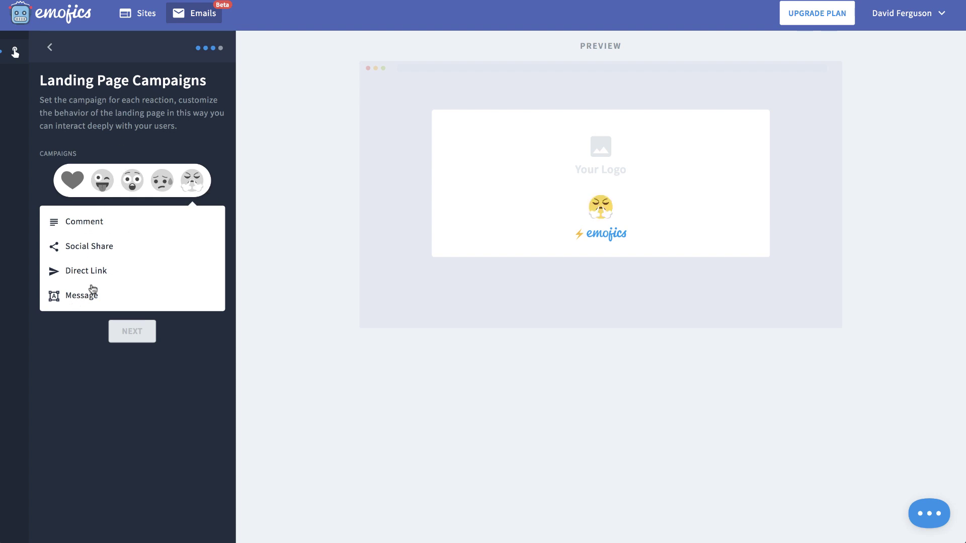
click(86, 223)
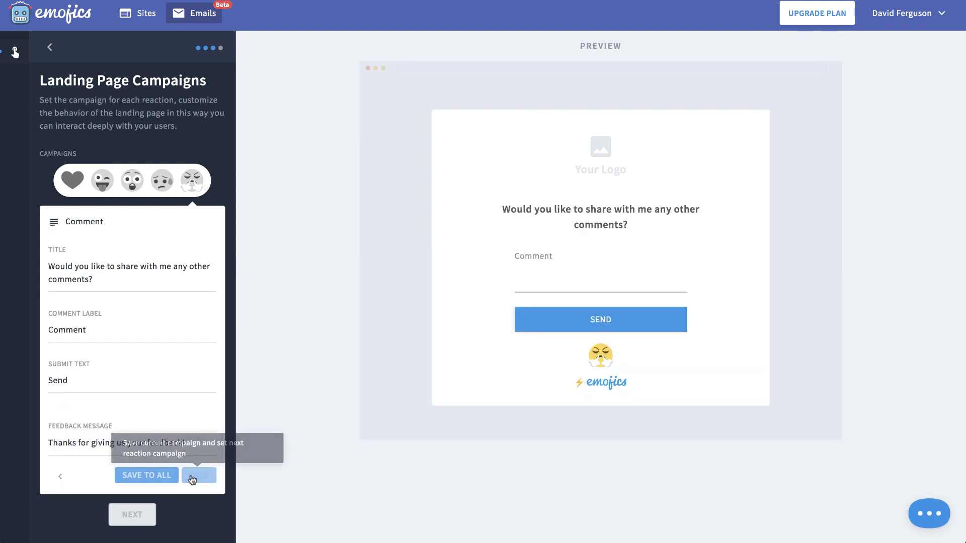
click(199, 475)
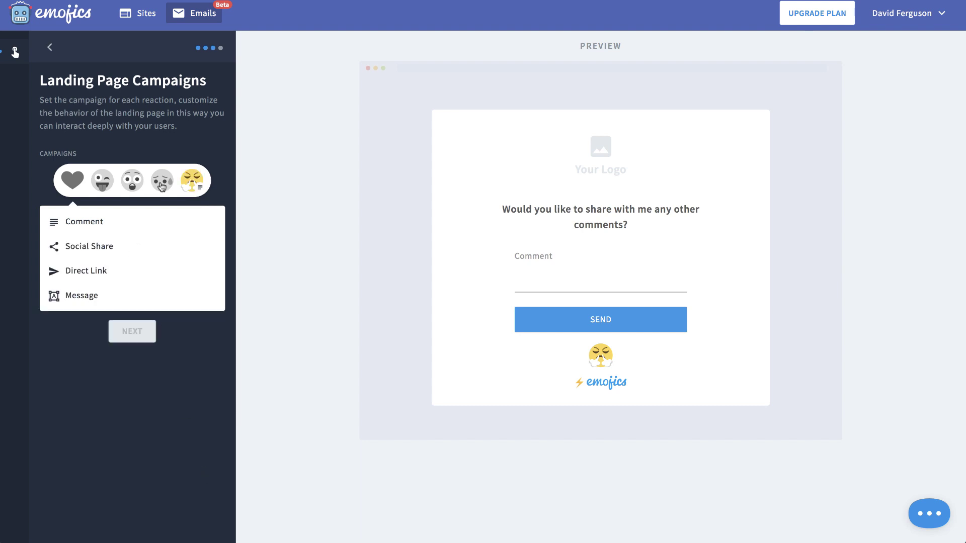
click(162, 187)
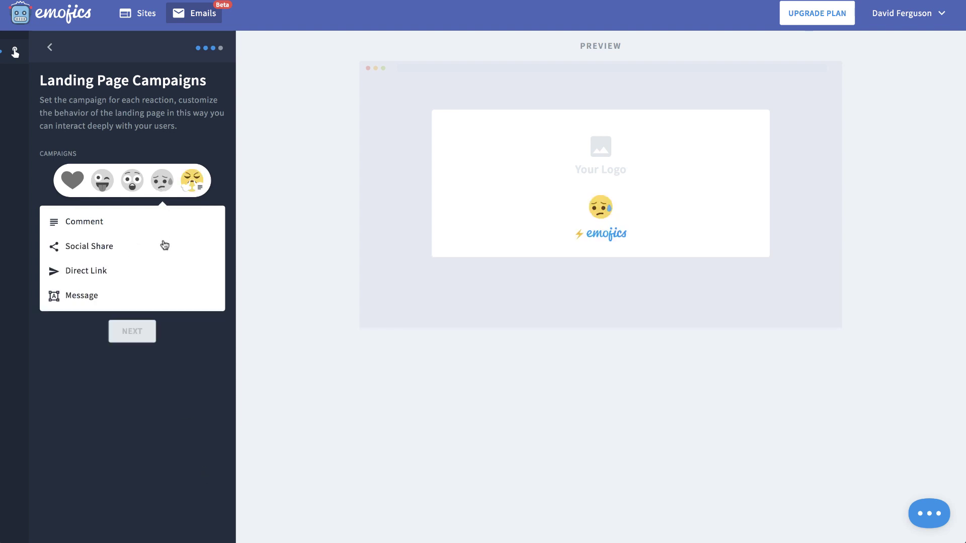
click(95, 223)
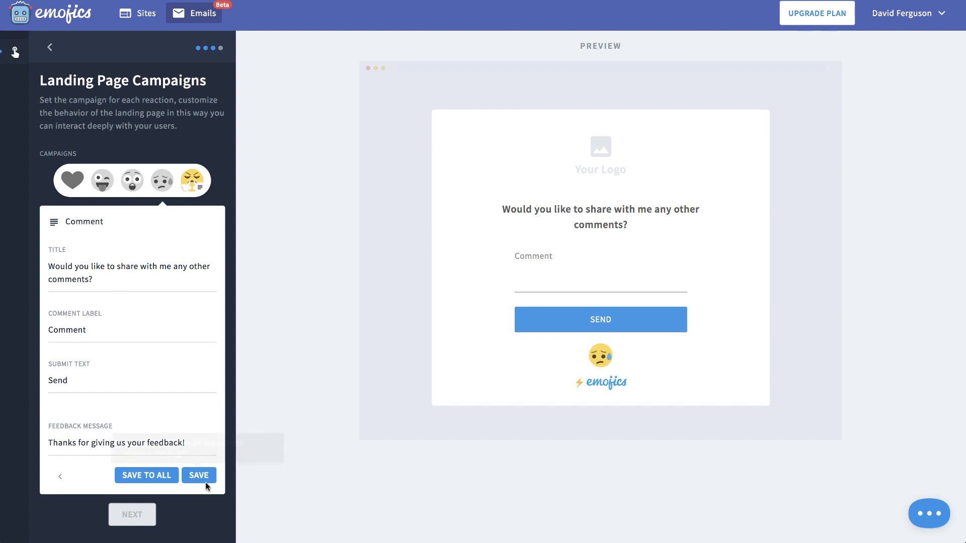
click(198, 474)
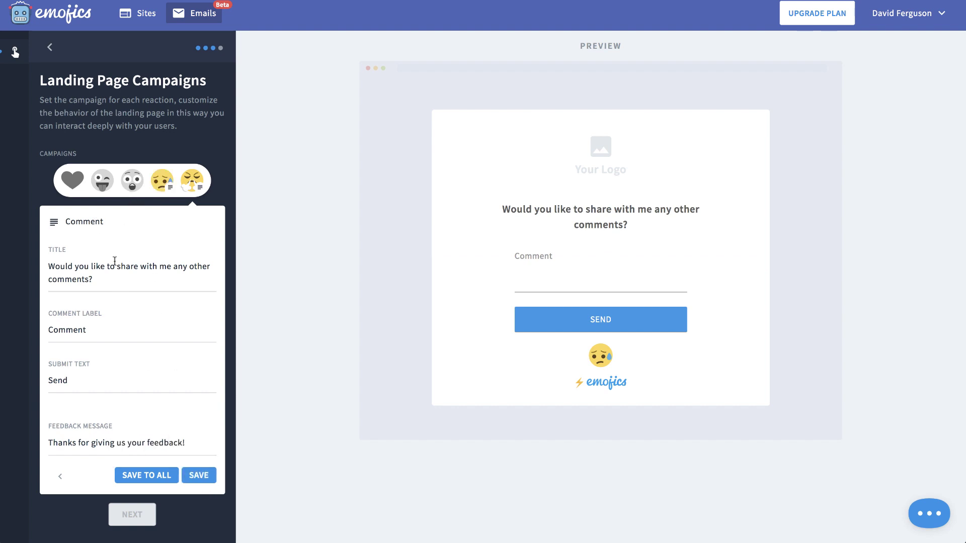
Step: Give the heart a Social Share campaign and the surprised reaction a Comment campaign, then continue
click(71, 179)
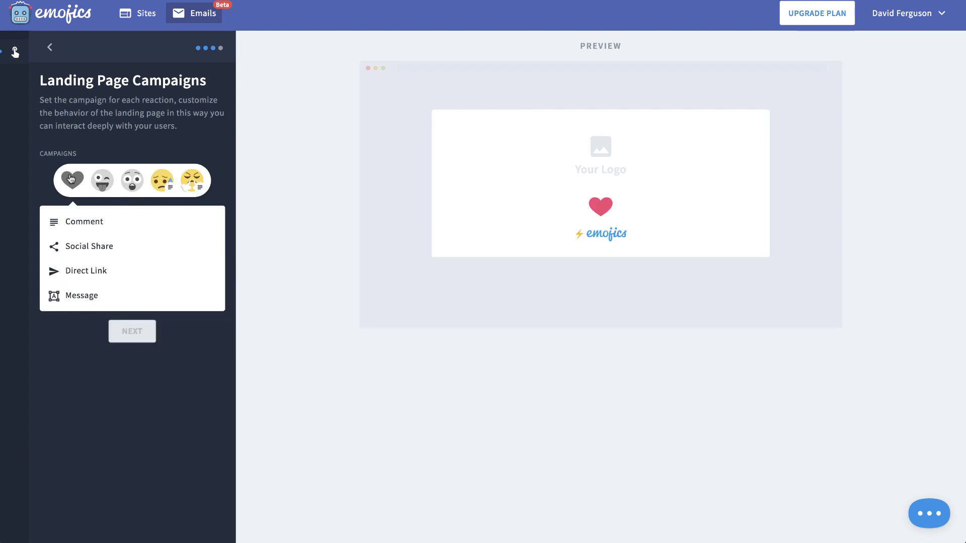
click(86, 257)
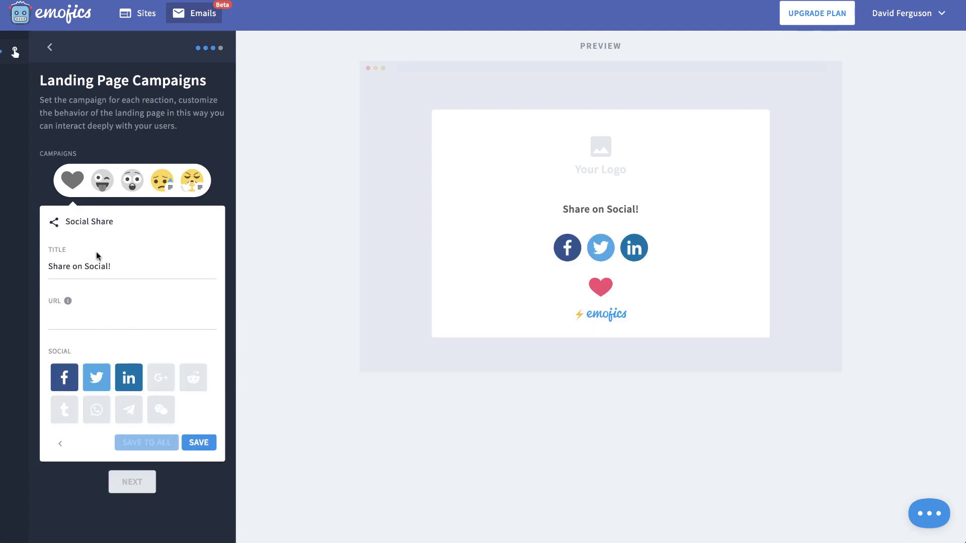
click(60, 444)
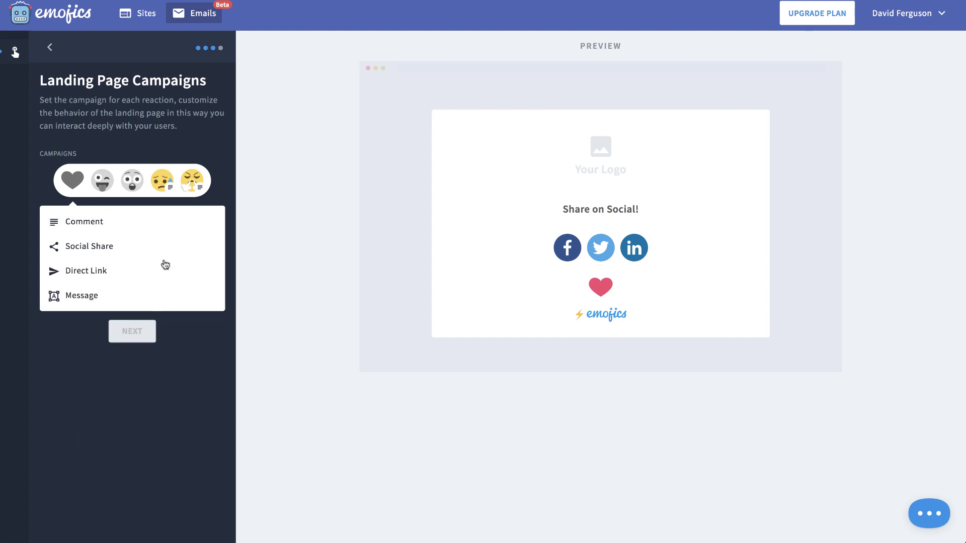
click(135, 184)
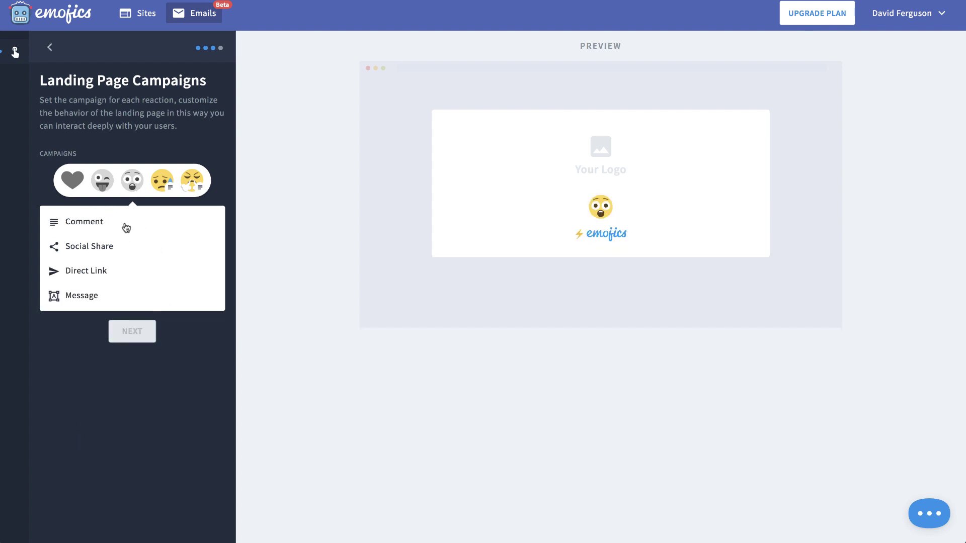
click(125, 224)
click(150, 476)
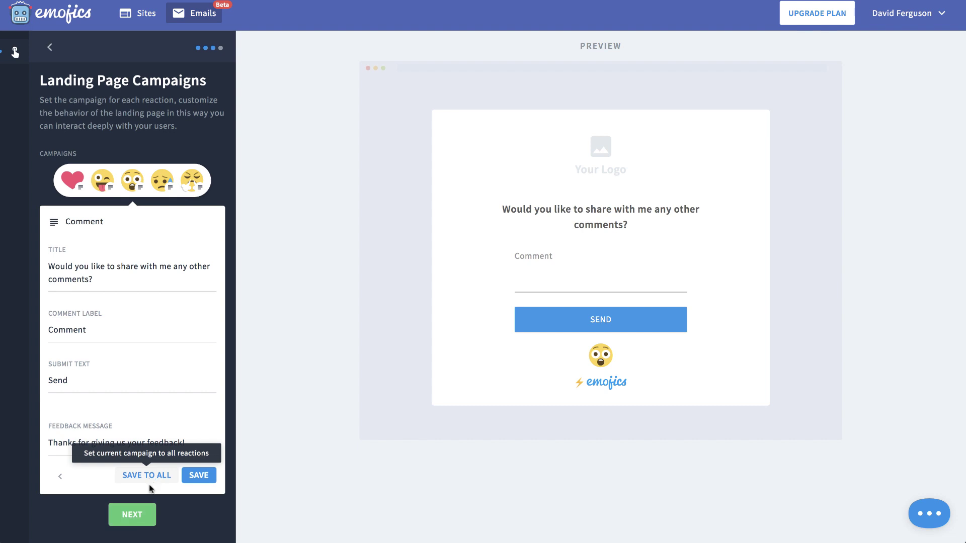
click(138, 515)
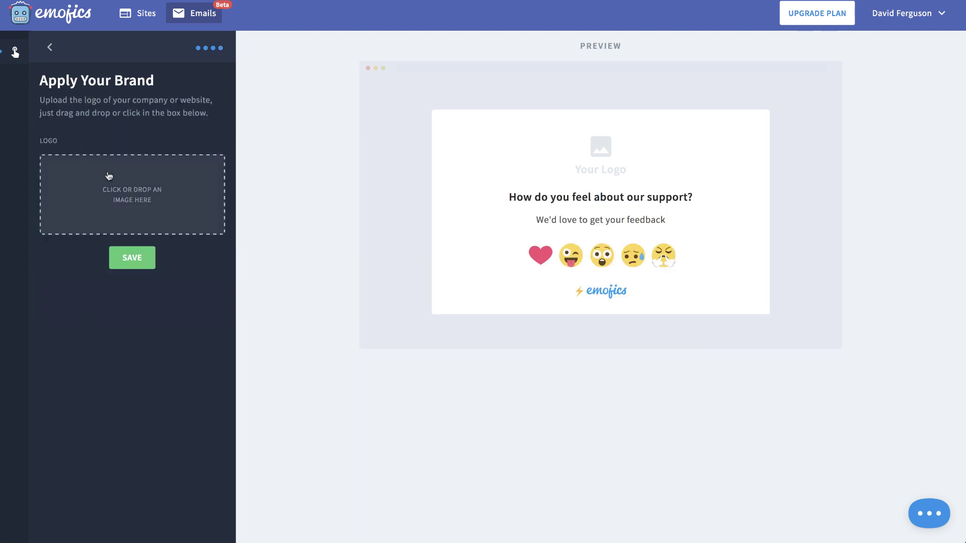
Step: Upload 5000fish.jpg as the widget's brand logo and save the branding
click(139, 196)
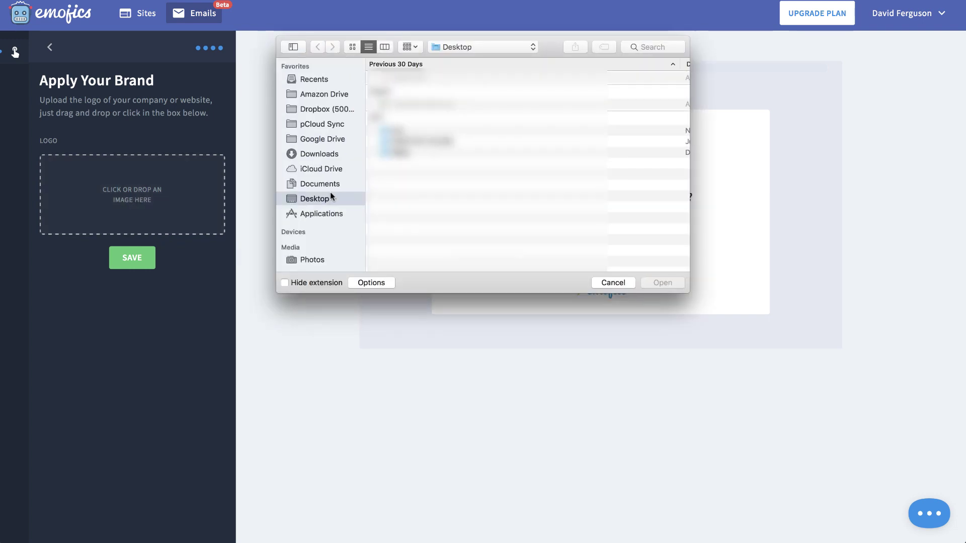
click(649, 46)
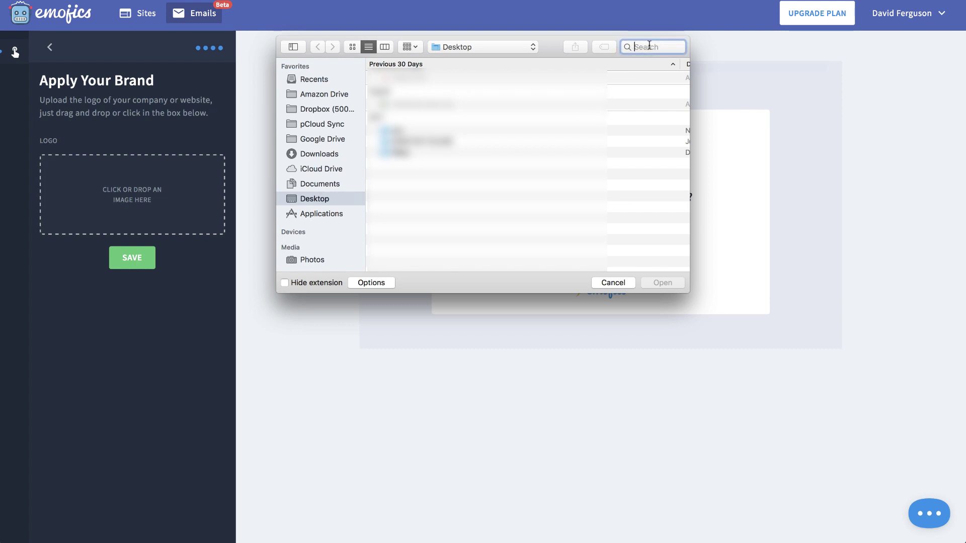
text(5000fish.jog)
key(BackSpace)
key(BackSpace)
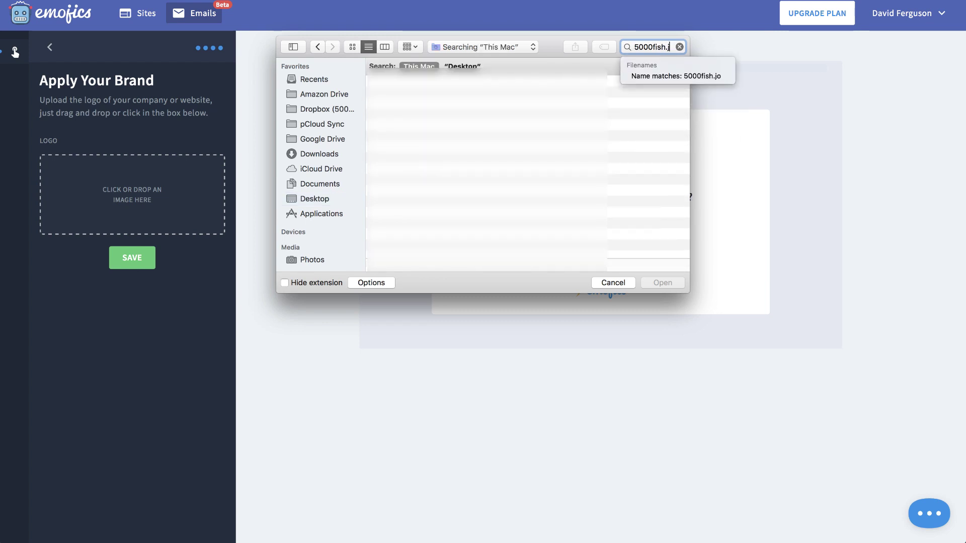
text(pg)
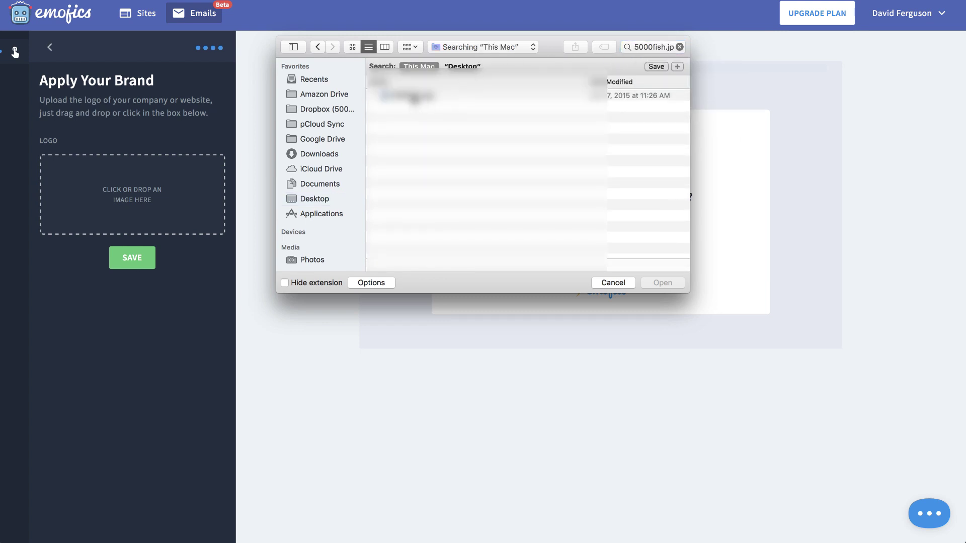
double_click(402, 93)
click(153, 261)
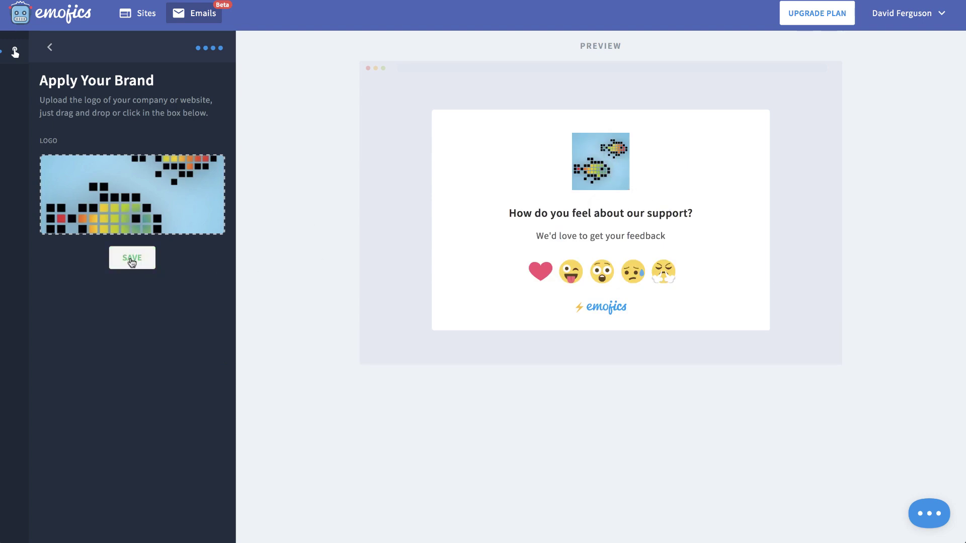
click(132, 259)
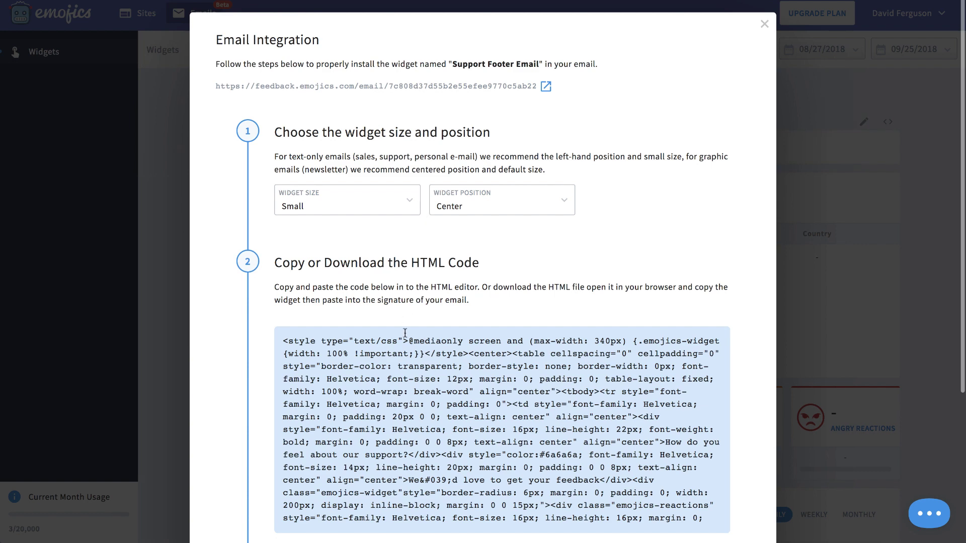
Step: Copy the Support Footer Email HTML code and close the Email Integration window
scroll(405, 333, down, 5)
scroll(284, 375, down, 5)
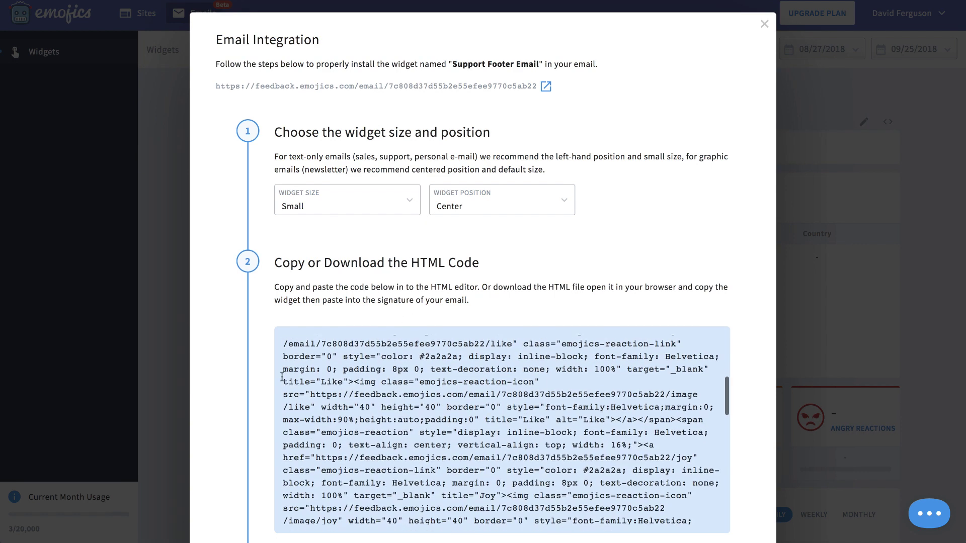
scroll(764, 467, down, 4)
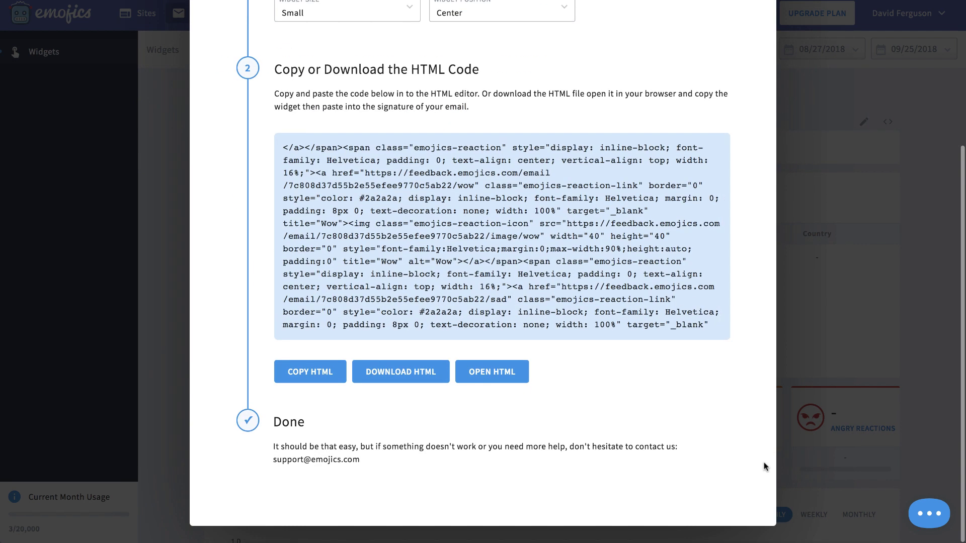
scroll(764, 467, up, 4)
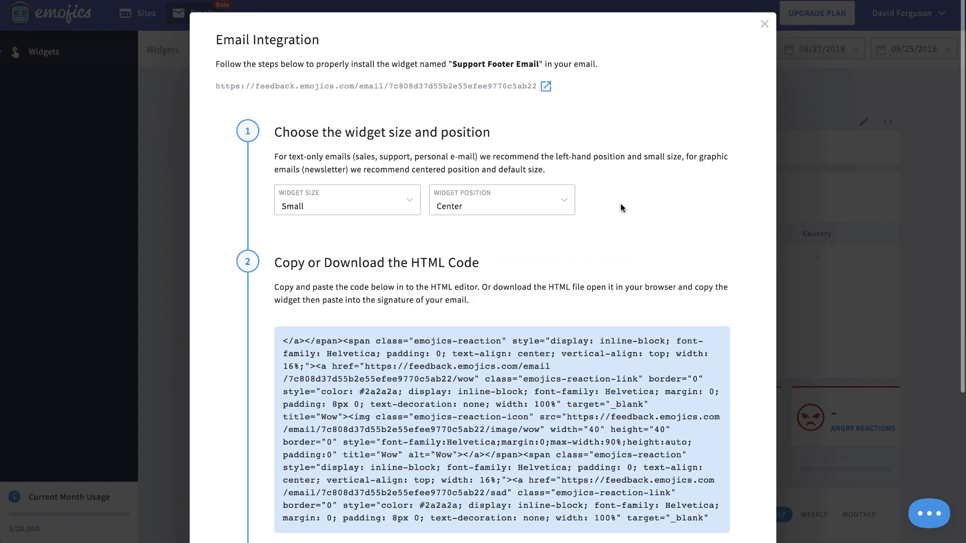
scroll(519, 259, down, 1)
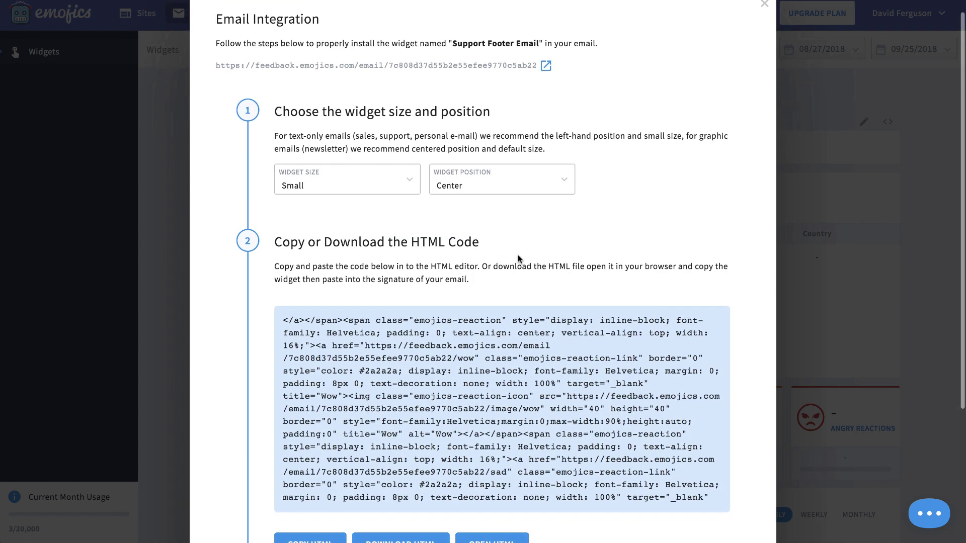
scroll(518, 258, down, 3)
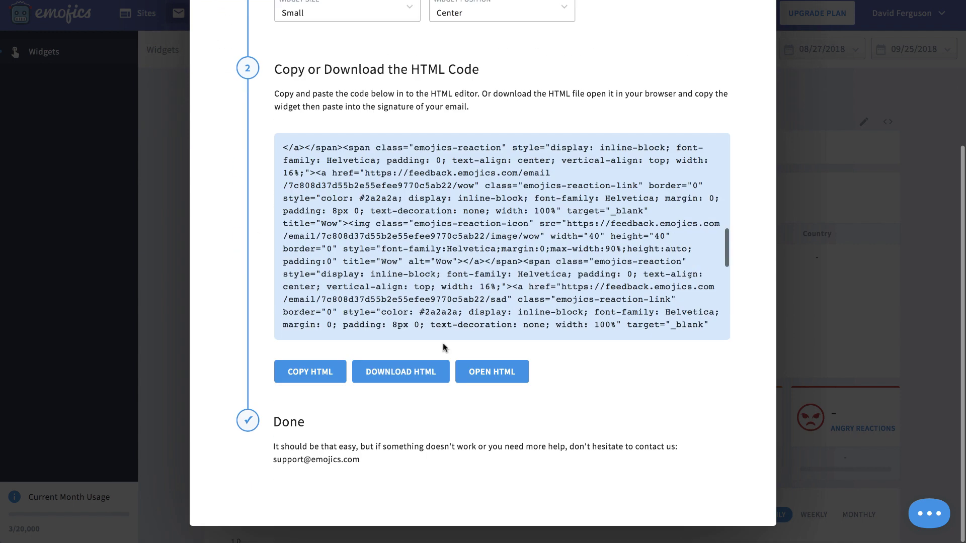
click(332, 376)
scroll(682, 338, up, 1)
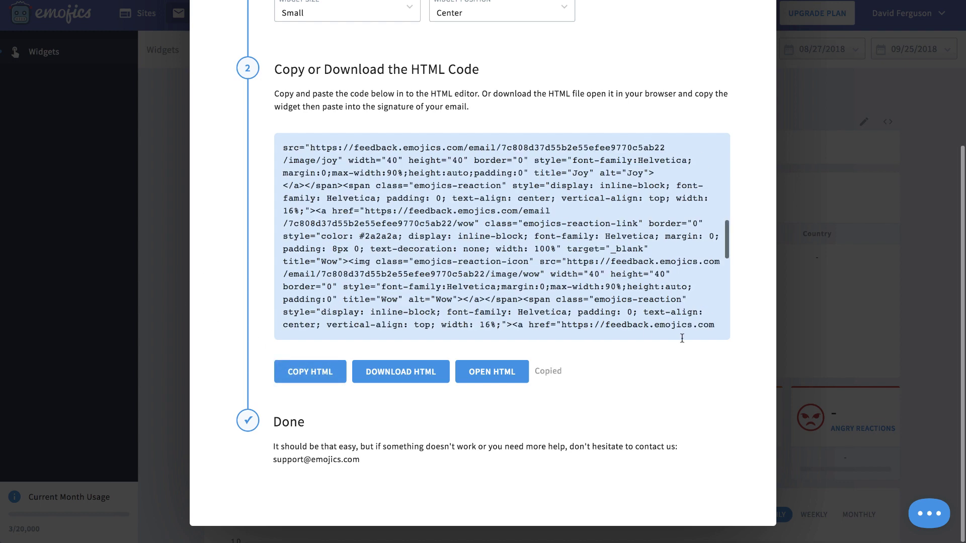
scroll(682, 338, up, 5)
scroll(719, 303, up, 4)
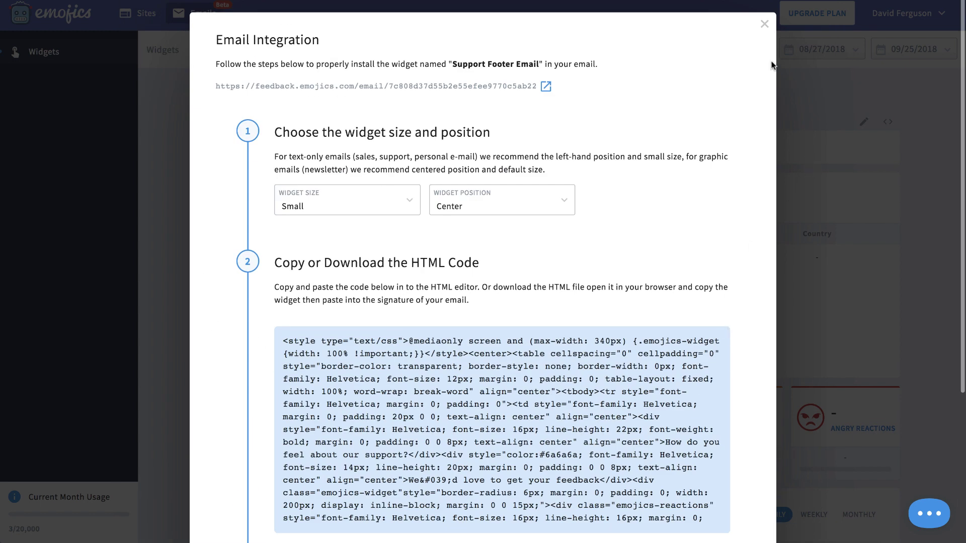
click(764, 25)
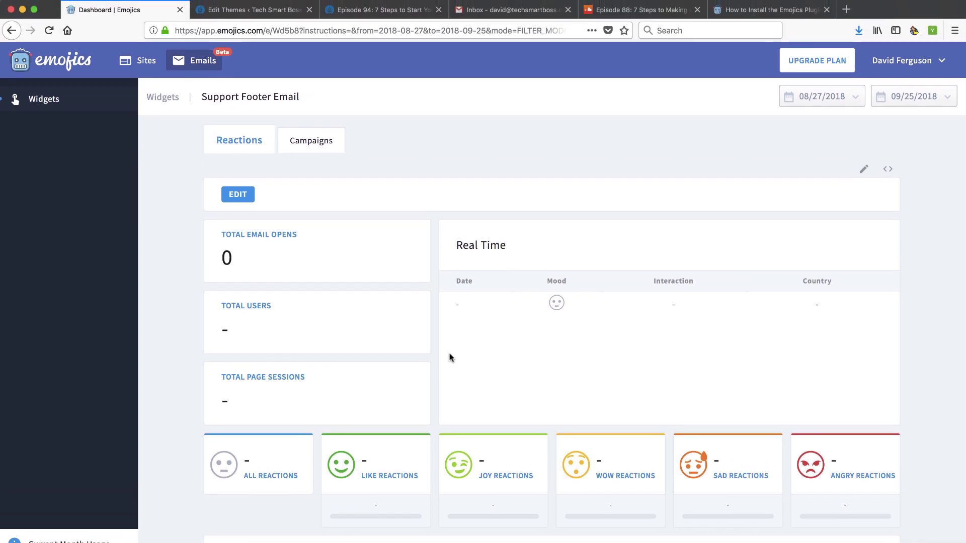
Step: Check the site's Users insight, then review the Dashboard's 3 sessions, 10 pageviews and 2 reactions
click(134, 64)
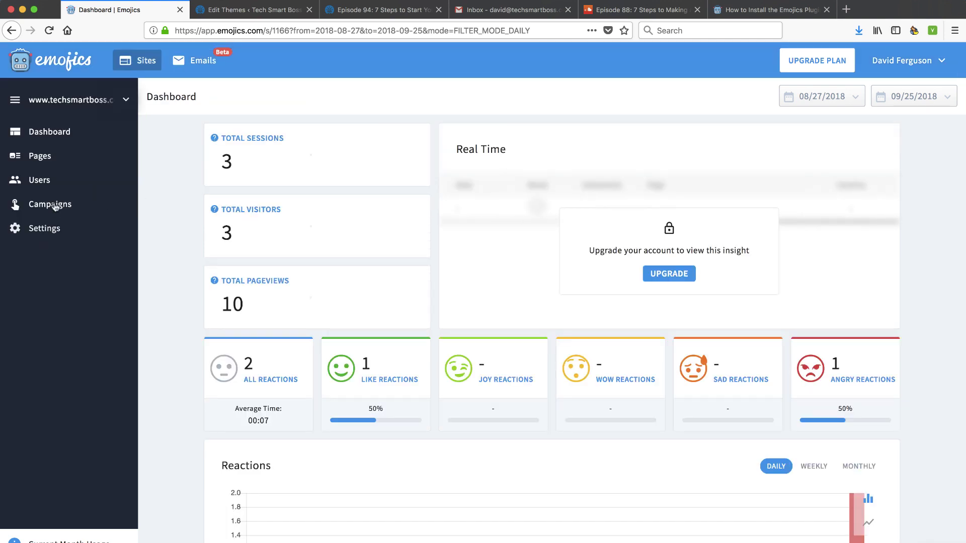
click(38, 184)
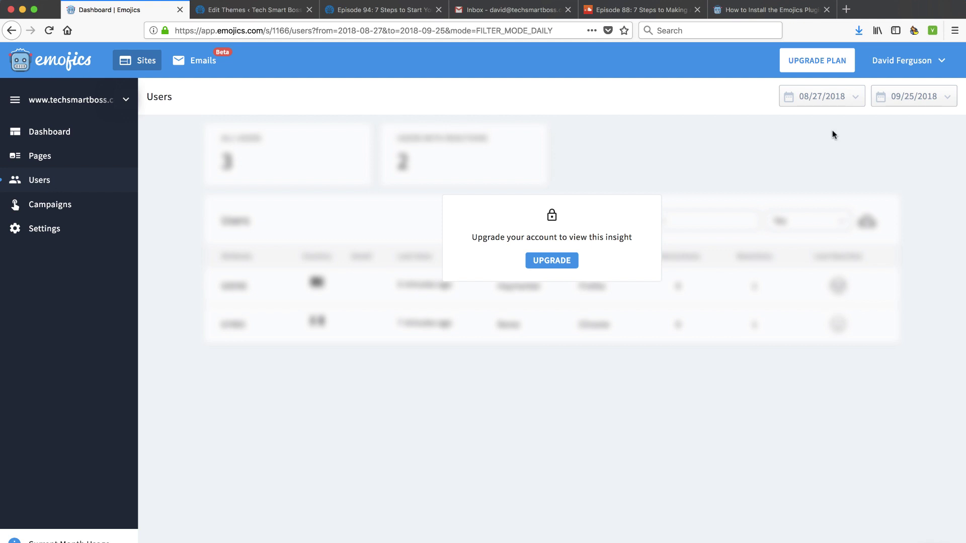
click(912, 61)
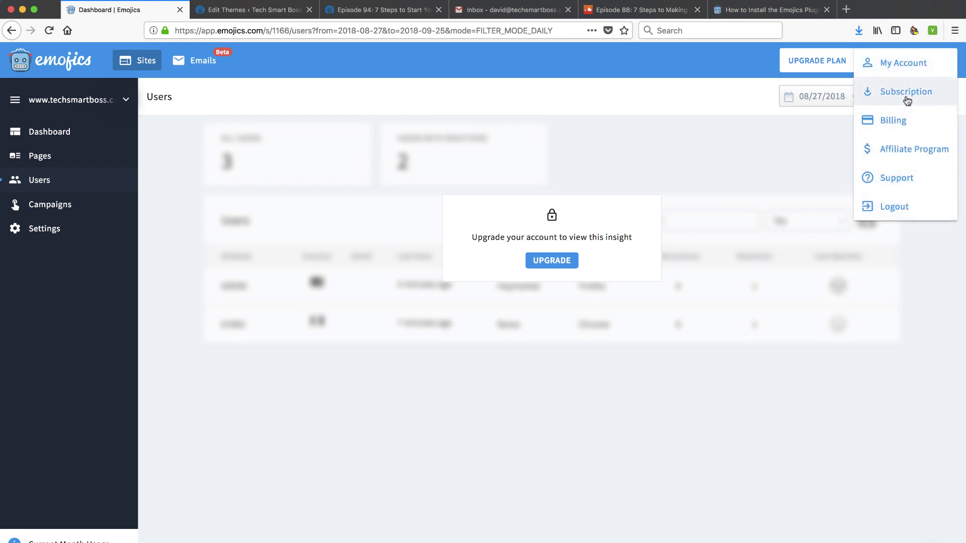
click(68, 132)
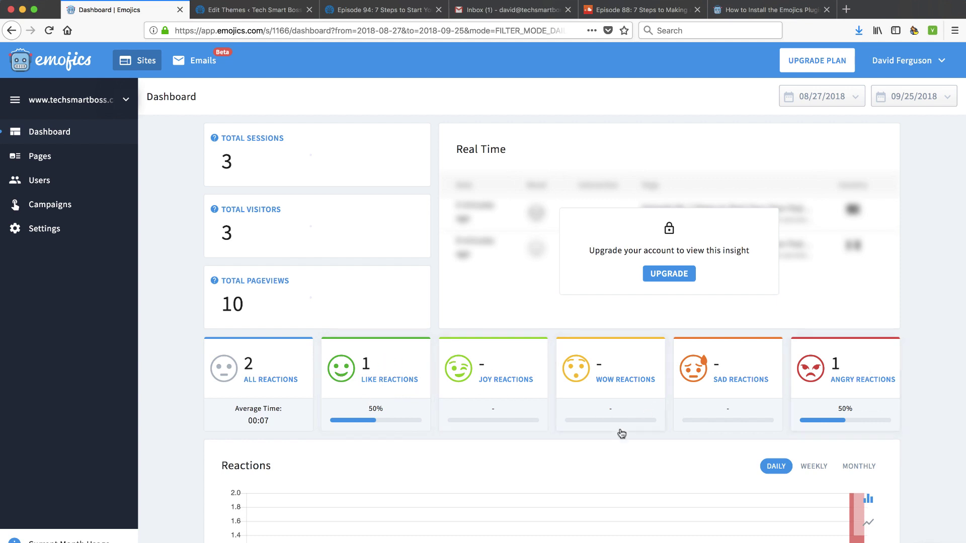
scroll(619, 430, down, 10)
scroll(619, 432, down, 4)
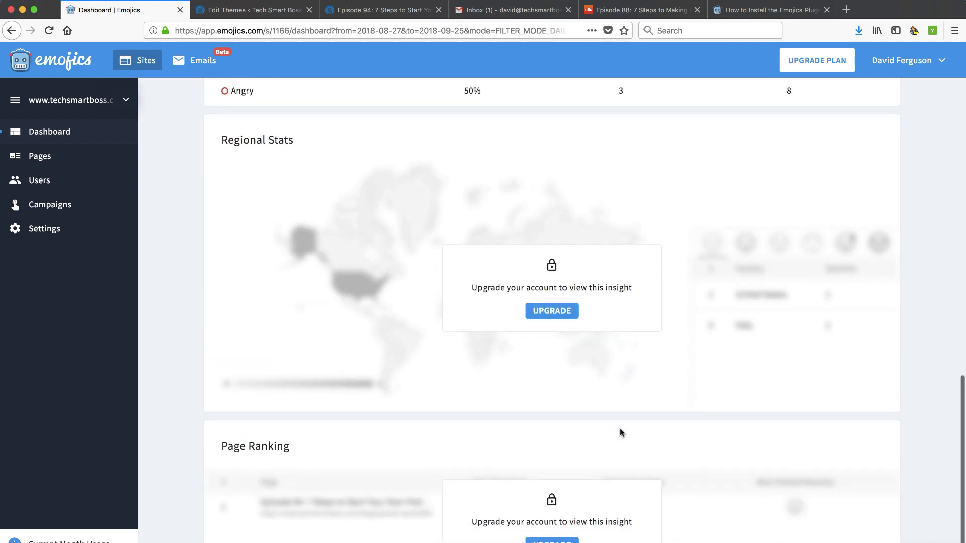
scroll(620, 432, up, 7)
scroll(621, 432, up, 7)
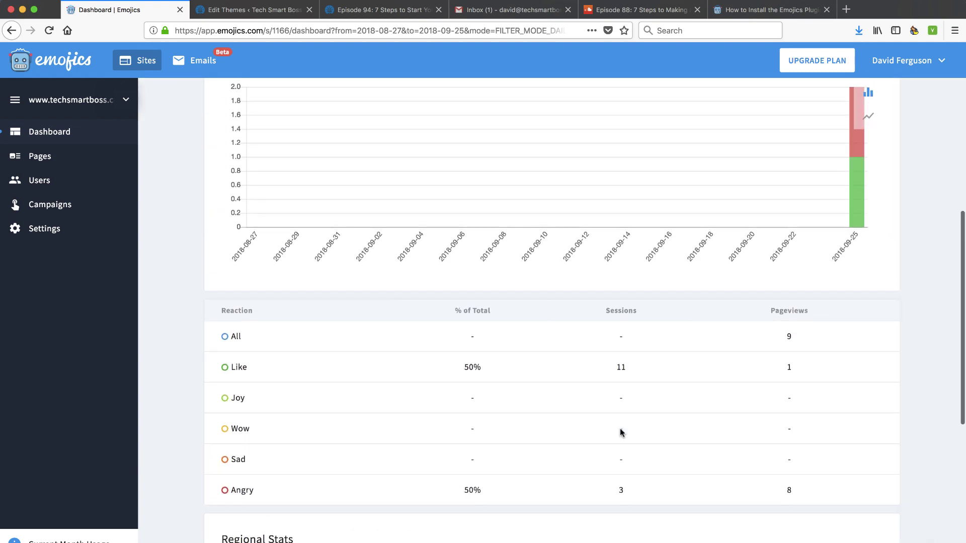
scroll(603, 234, up, 3)
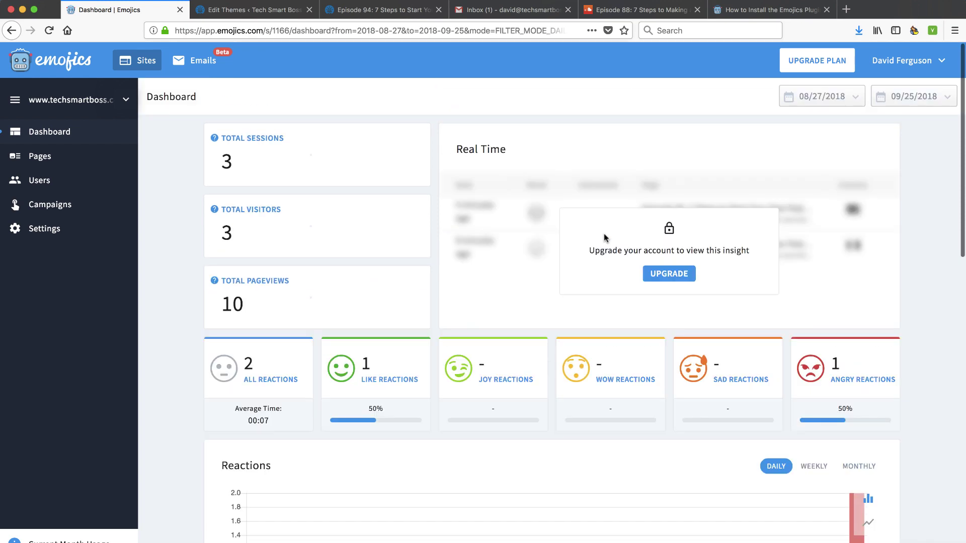